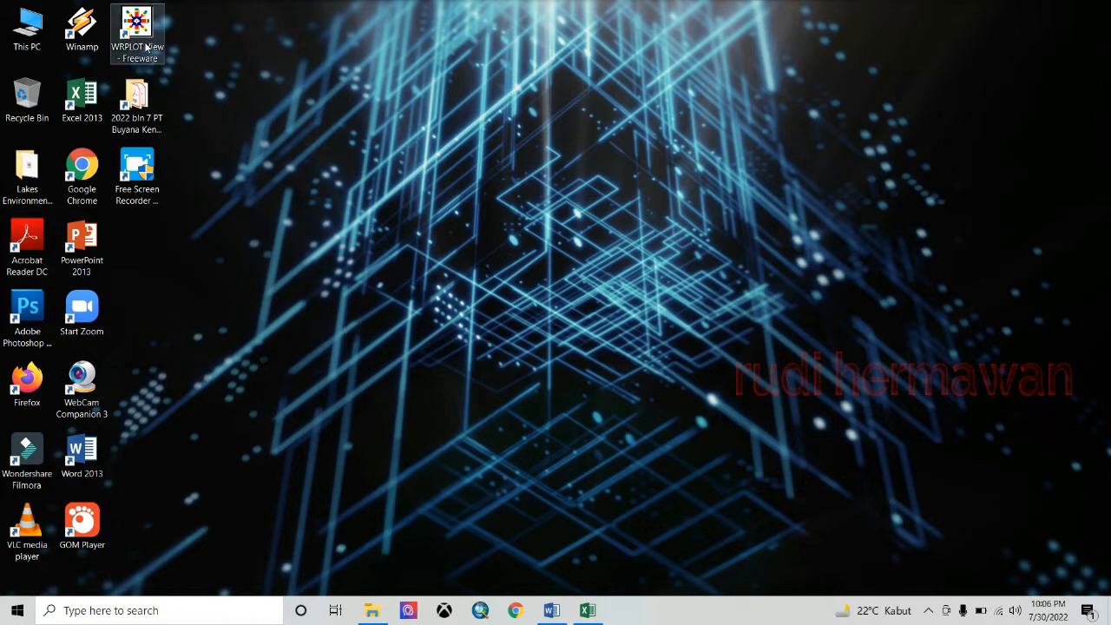
# - Launch WRPLOT View, dismiss the About box, check its menus, then open File Explorer on DATA (D:)
pyautogui.doubleClick(146, 48)
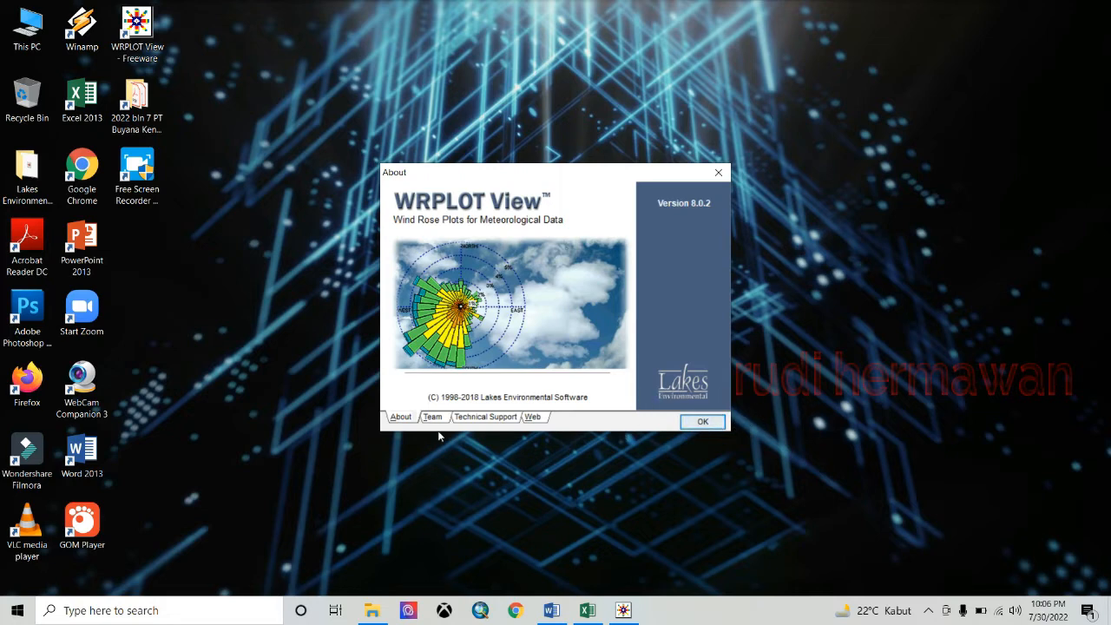
pyautogui.click(702, 422)
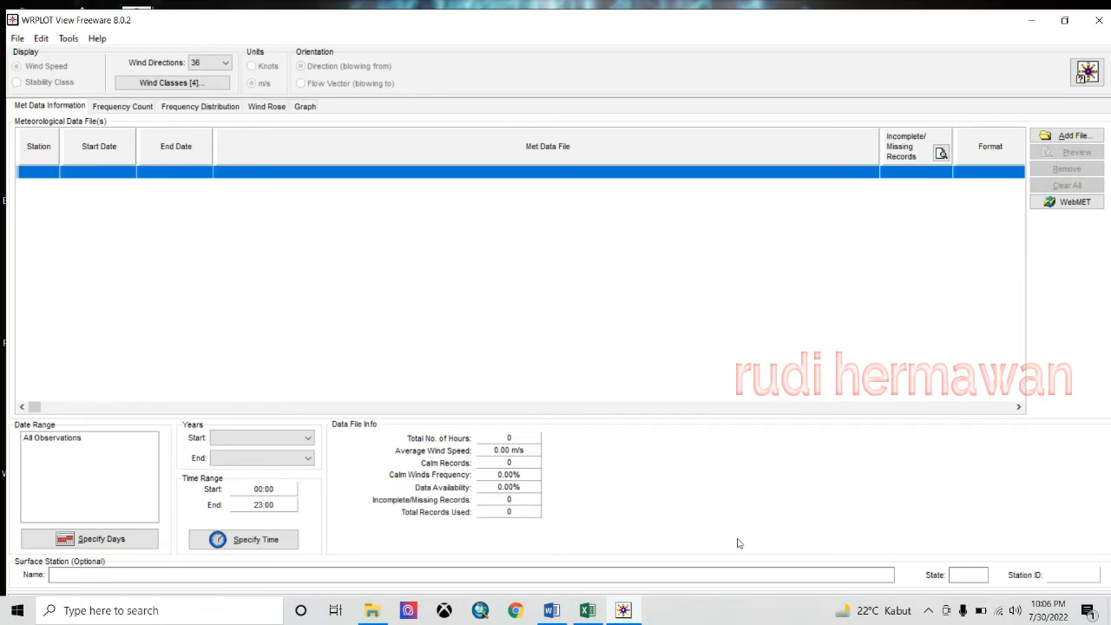
pyautogui.click(42, 42)
pyautogui.moveTo(62, 43)
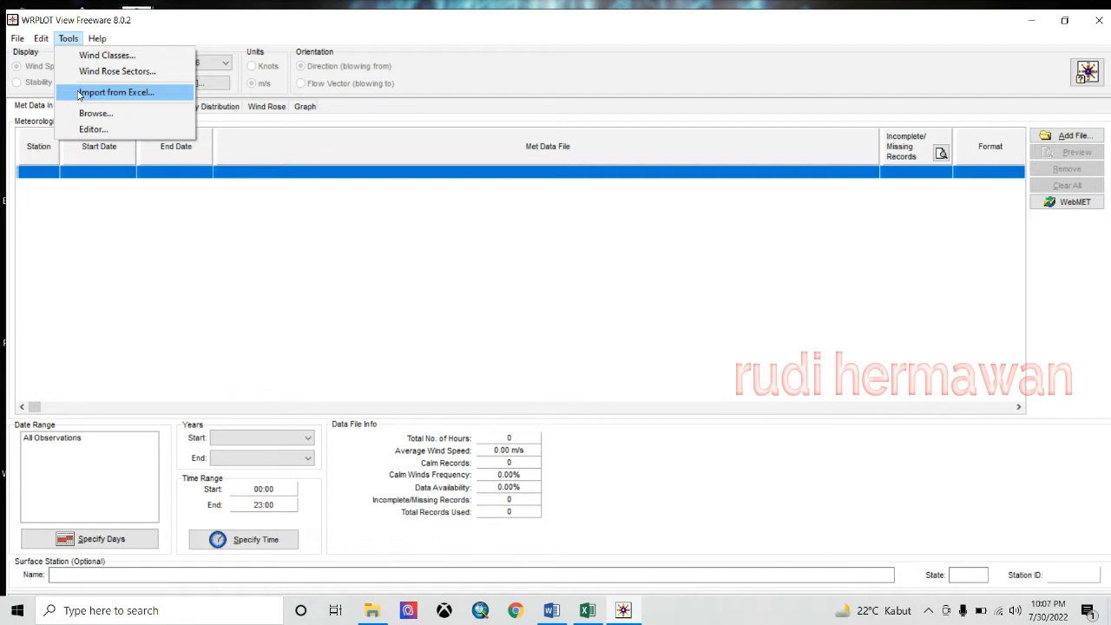
pyautogui.click(372, 608)
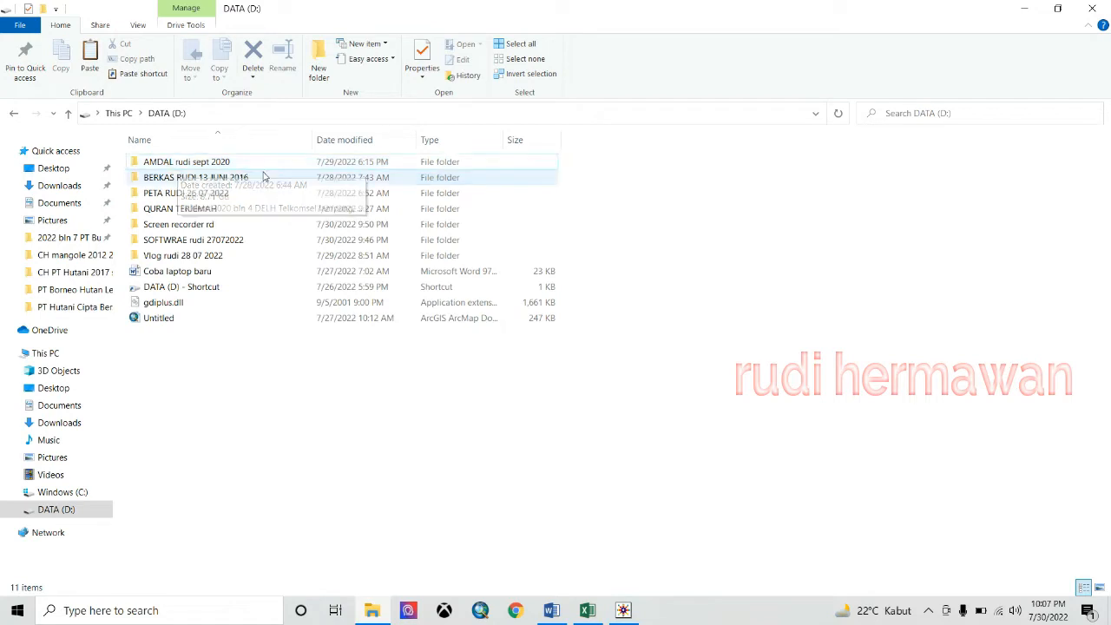
# - Navigate AMDAL rudi sept 2020 > 2022 bln 7 > PT Hutani into the CH PT Hutani Kota Manado folder
pyautogui.doubleClick(184, 170)
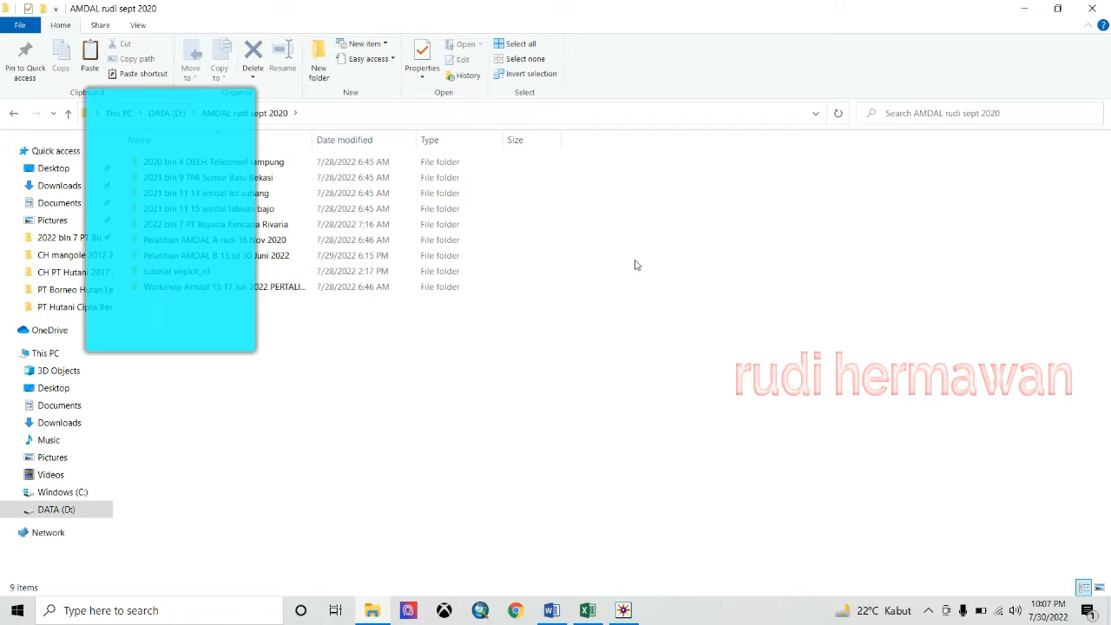
pyautogui.doubleClick(298, 225)
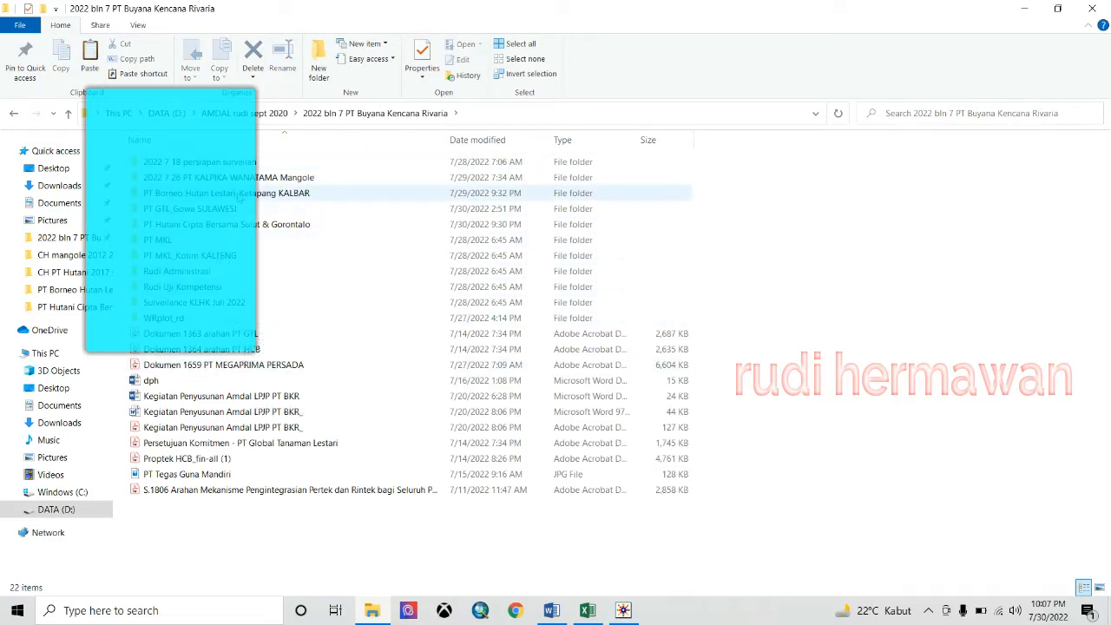
pyautogui.doubleClick(230, 224)
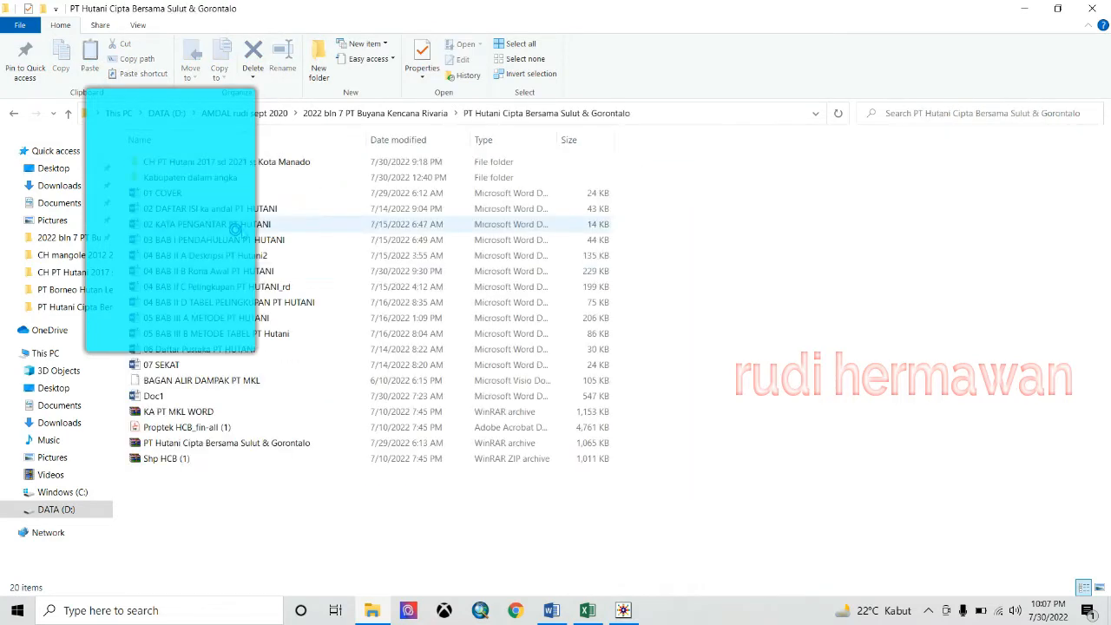
pyautogui.click(201, 163)
pyautogui.doubleClick(201, 164)
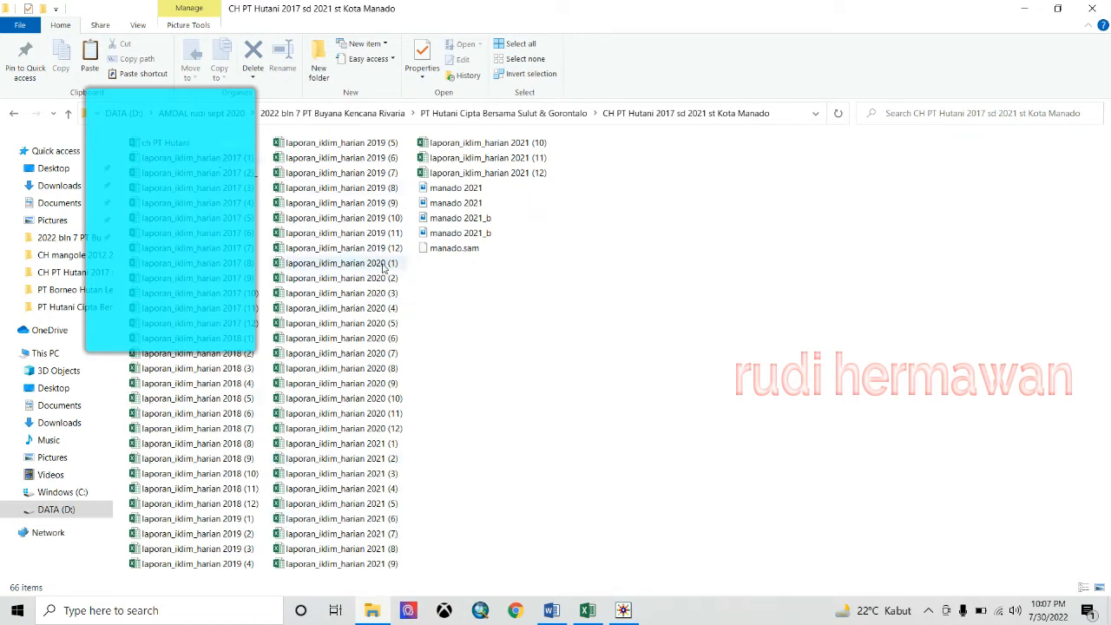
pyautogui.moveTo(385, 269)
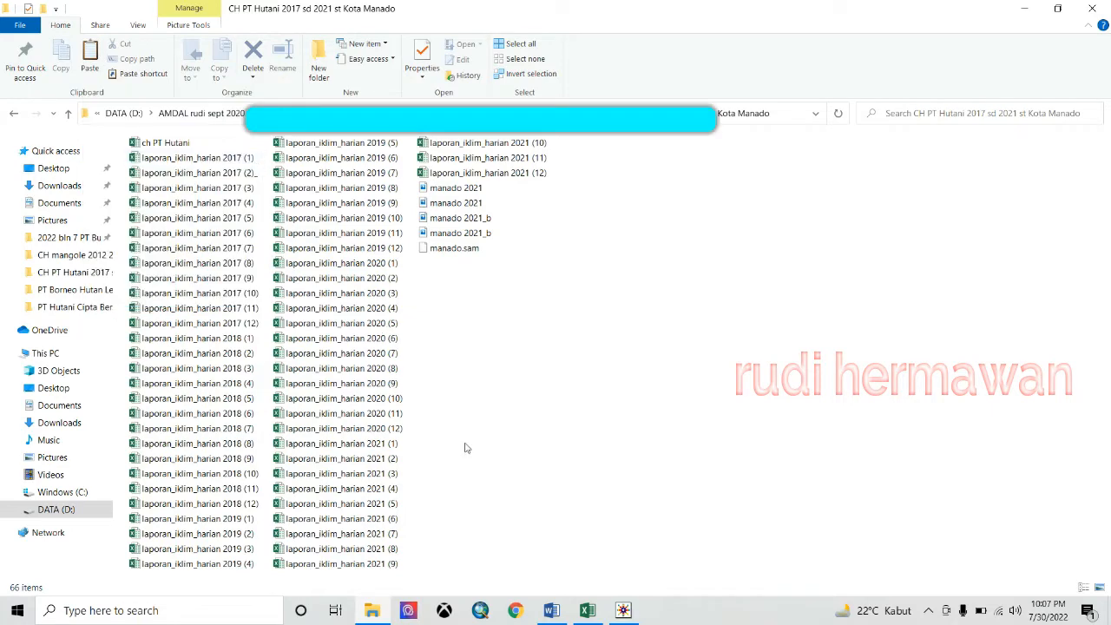
# - Open laporan_iklim_harian 2017 (1) in Excel, confirming Yes to reopen the workbook
pyautogui.doubleClick(232, 157)
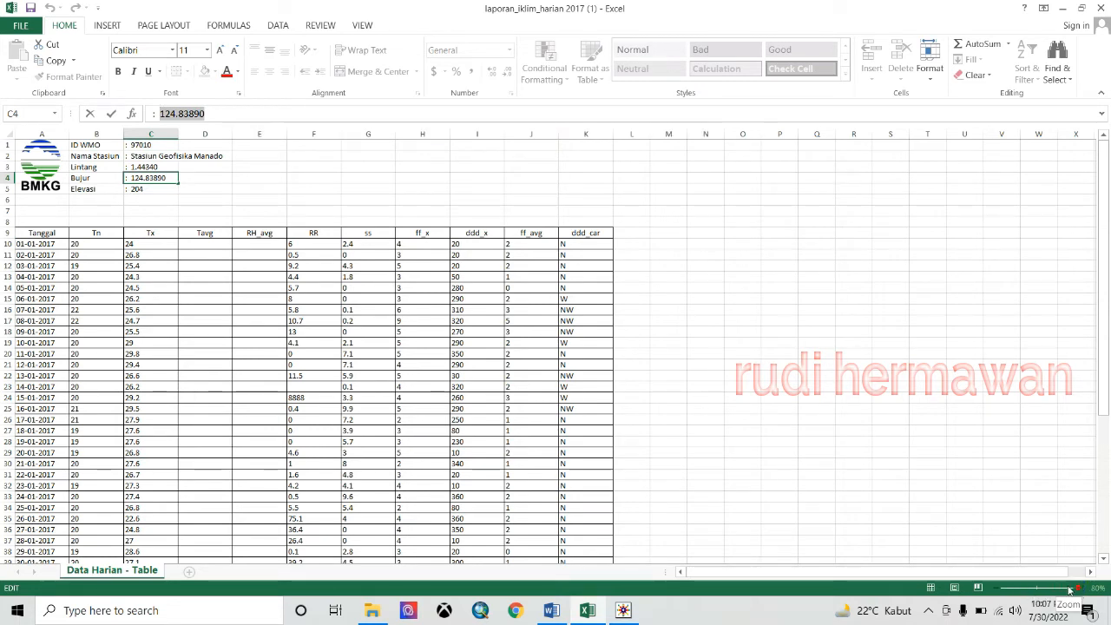
pyautogui.moveTo(1052, 573); pyautogui.dragTo(1065, 576)
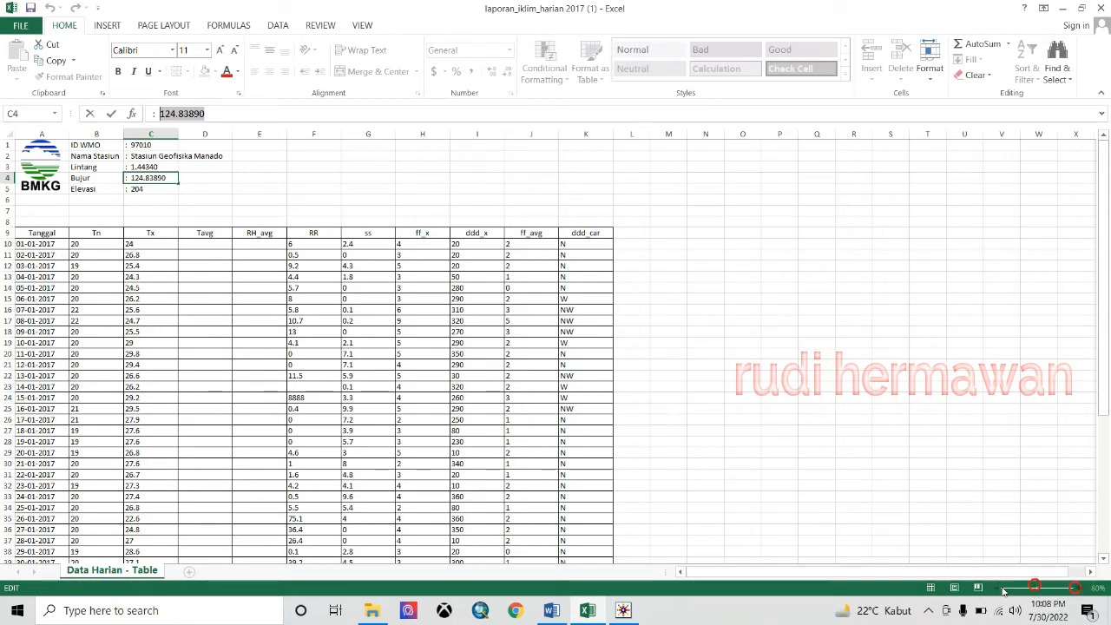
pyautogui.click(1104, 559)
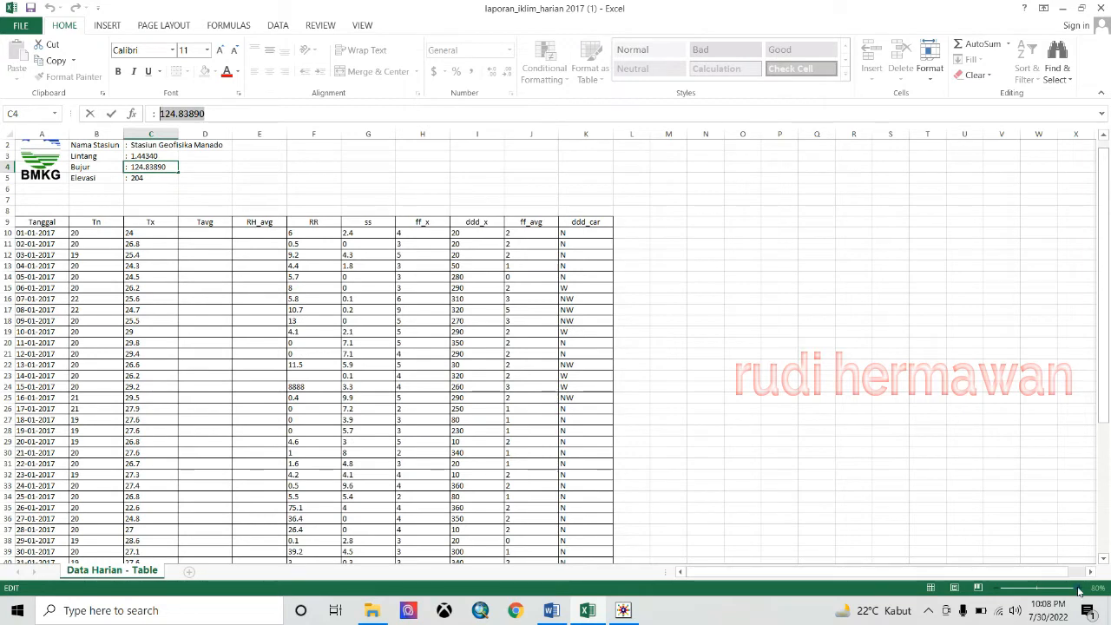
pyautogui.click(609, 214)
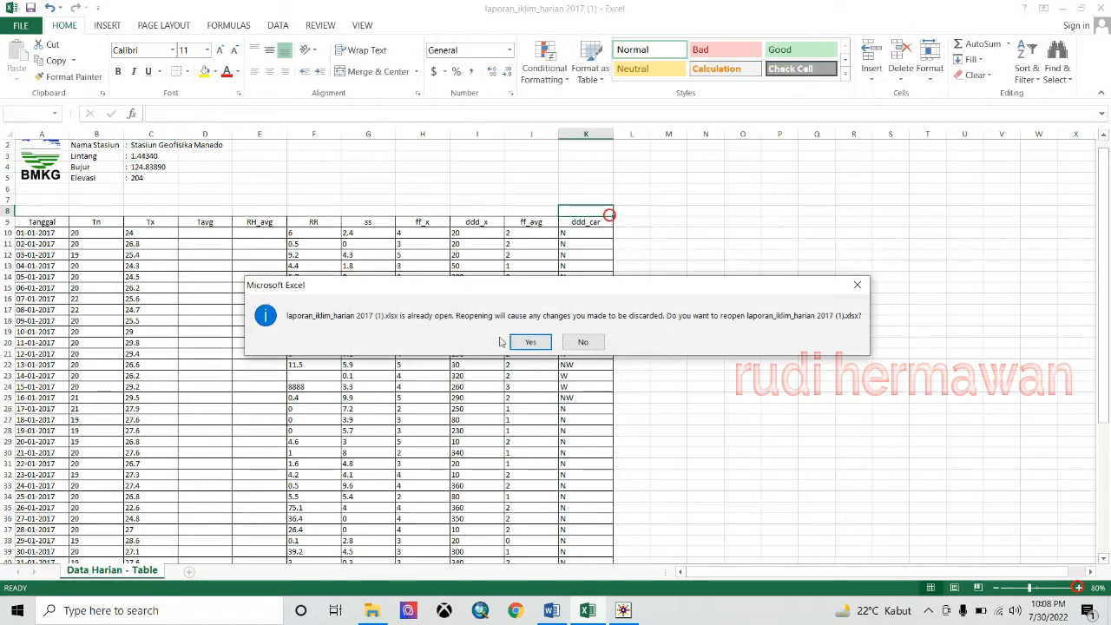
pyautogui.click(522, 341)
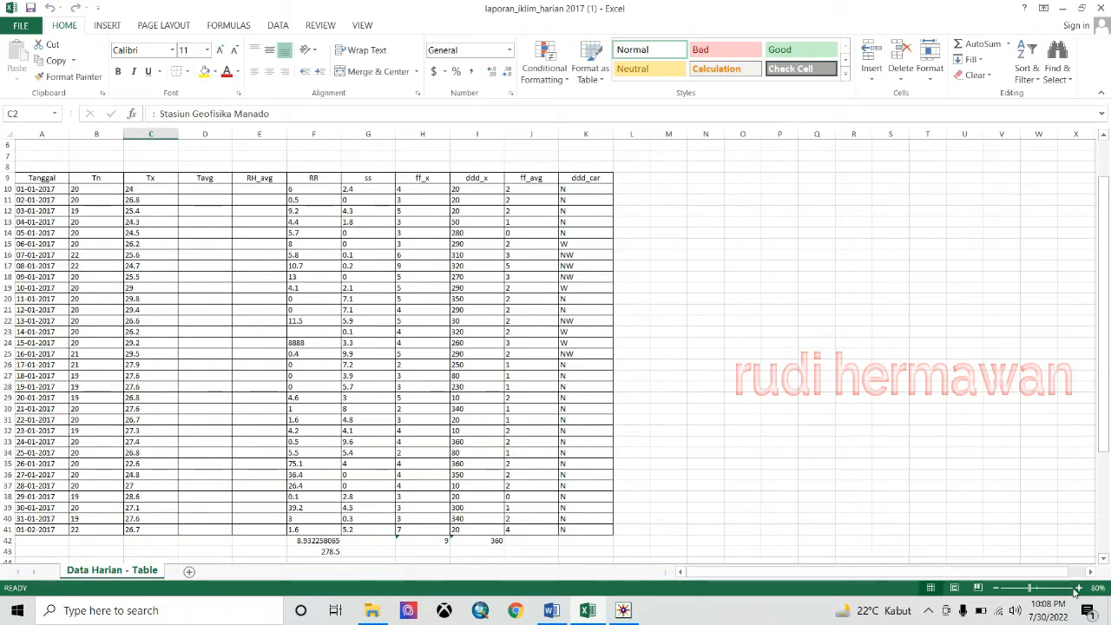
# - Zoom the sheet up to 400%, then step back out to about 120%
pyautogui.click(1073, 589)
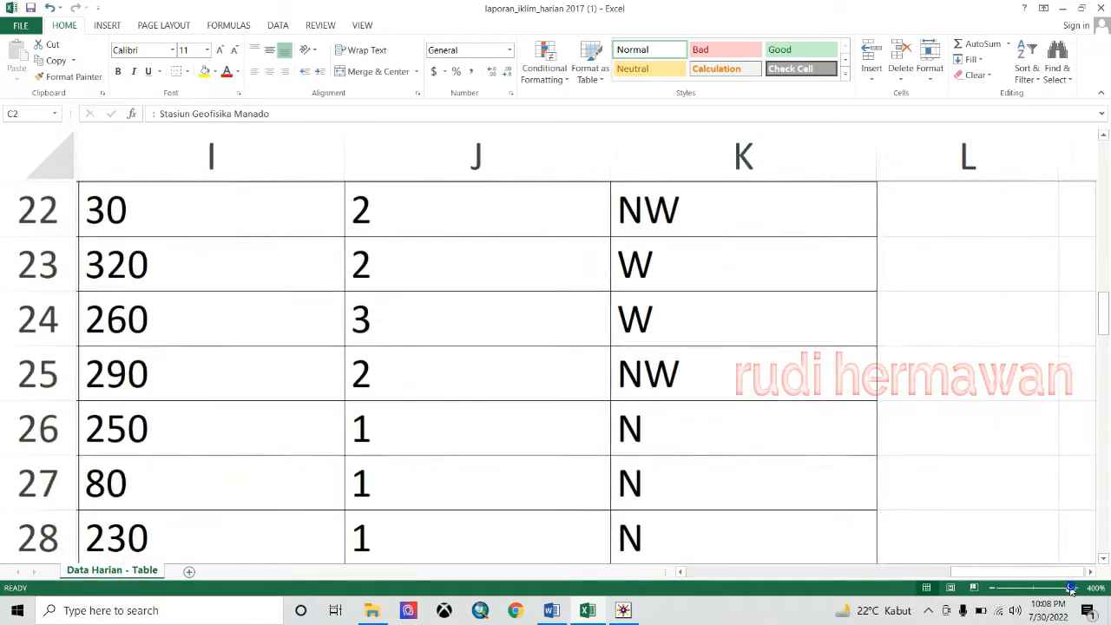
pyautogui.click(990, 589)
pyautogui.click(990, 589)
pyautogui.click(990, 589)
pyautogui.click(991, 589)
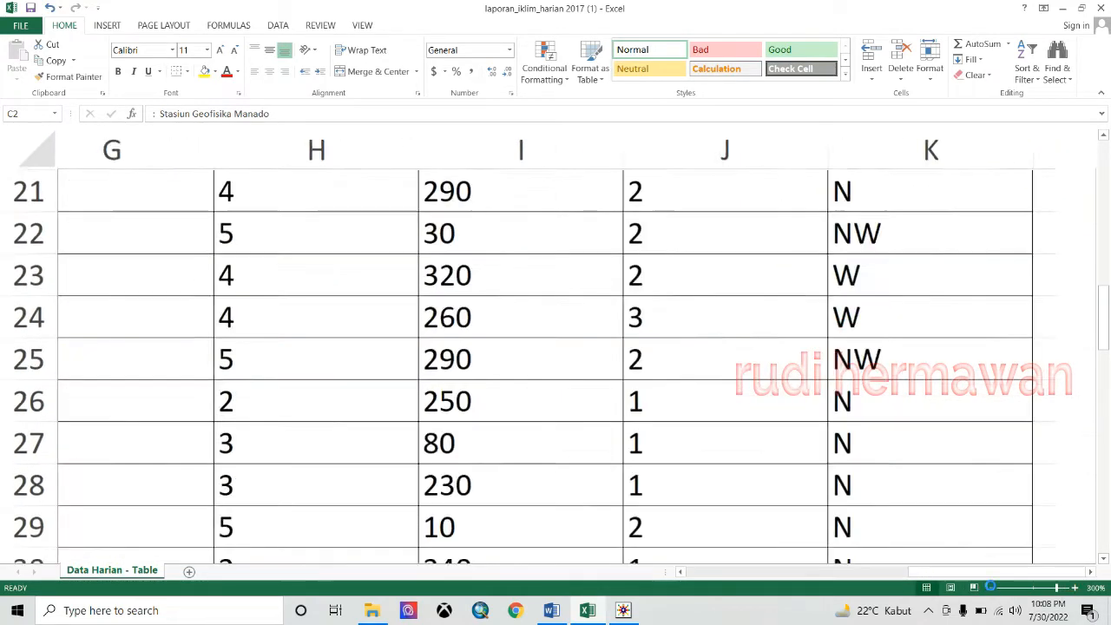
pyautogui.click(990, 588)
pyautogui.click(990, 588)
pyautogui.click(990, 589)
pyautogui.click(991, 589)
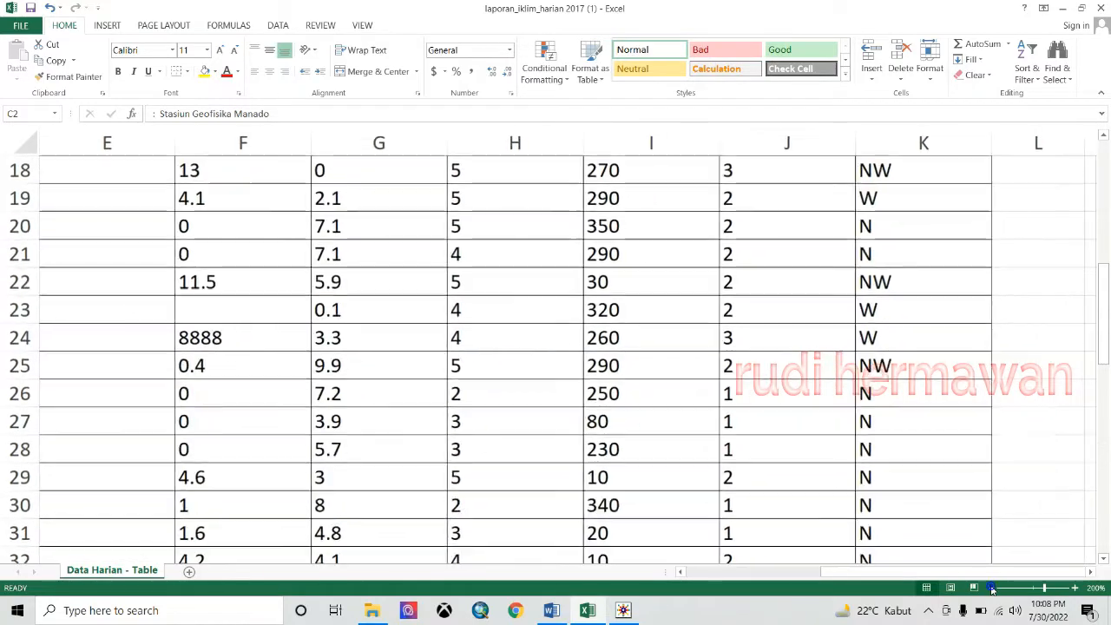
pyautogui.click(992, 588)
pyautogui.click(991, 588)
pyautogui.click(991, 588)
pyautogui.click(991, 589)
pyautogui.click(991, 589)
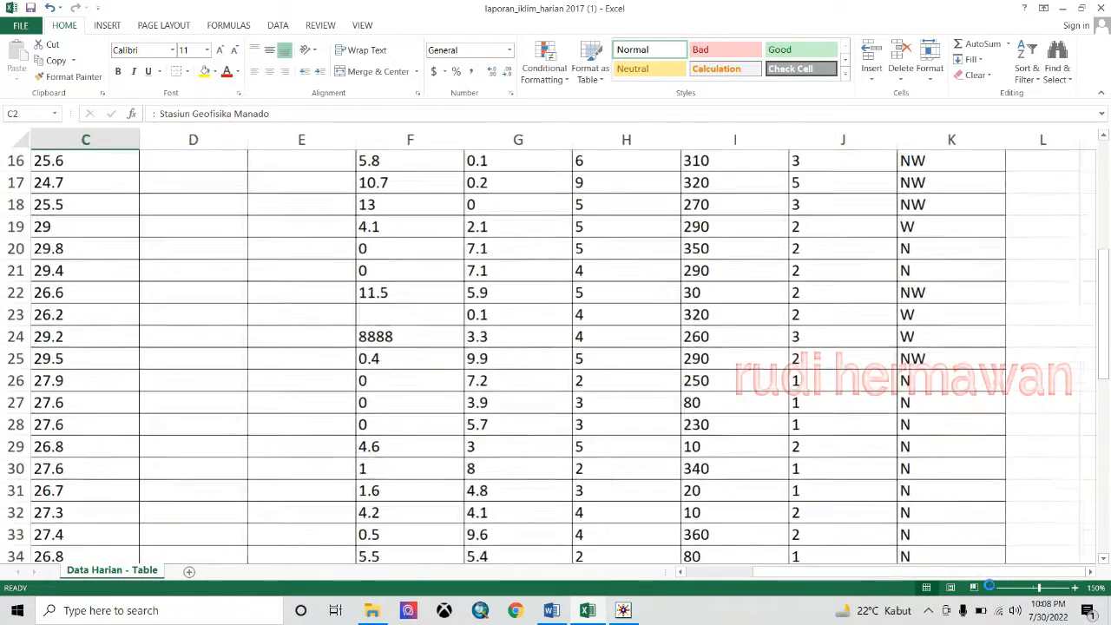
pyautogui.click(991, 588)
pyautogui.click(990, 589)
pyautogui.click(990, 589)
pyautogui.click(990, 588)
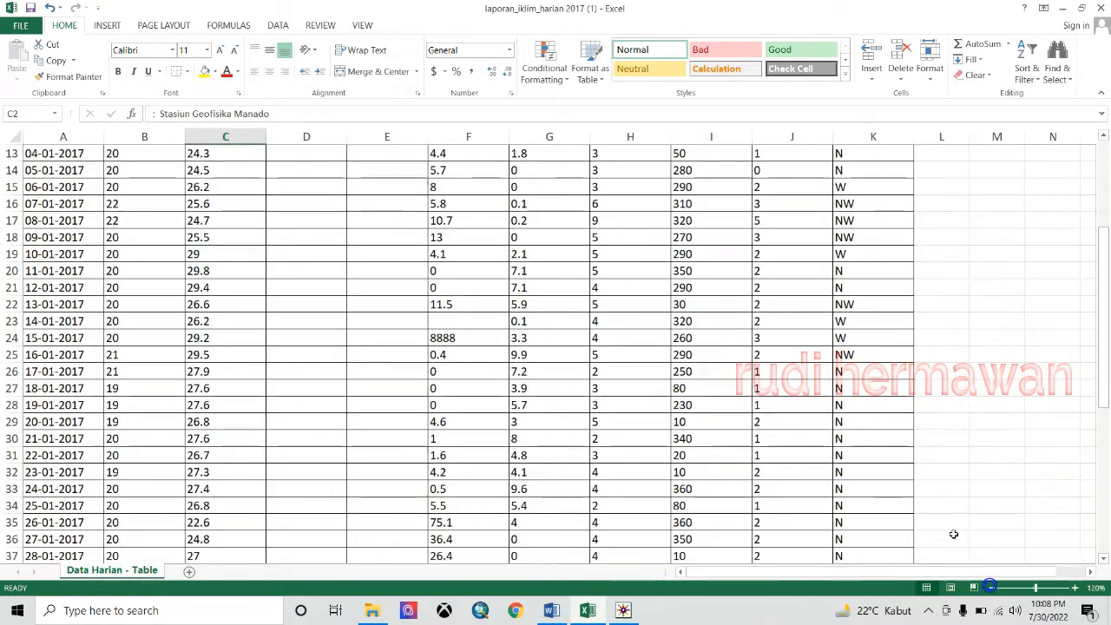
pyautogui.moveTo(1103, 339); pyautogui.dragTo(1103, 248)
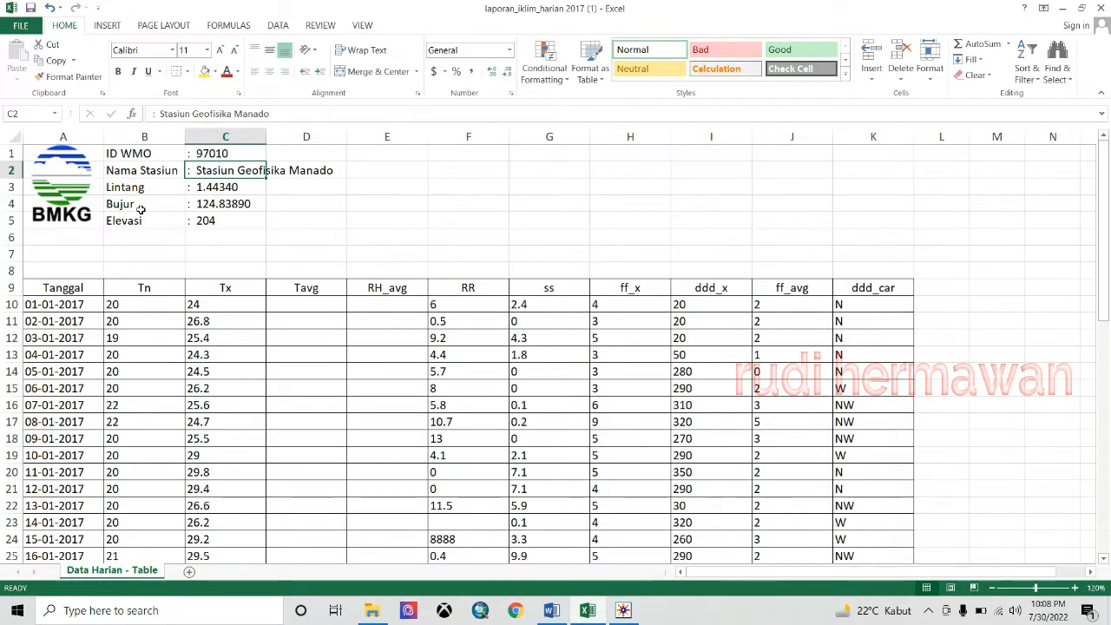
pyautogui.click(343, 170)
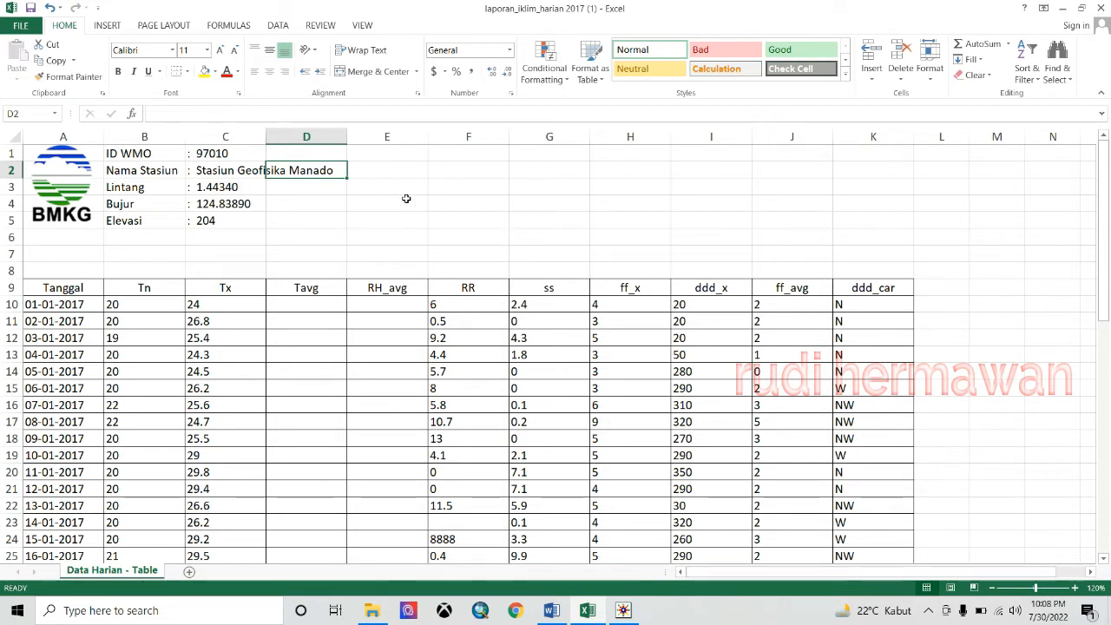
pyautogui.click(219, 186)
pyautogui.click(222, 204)
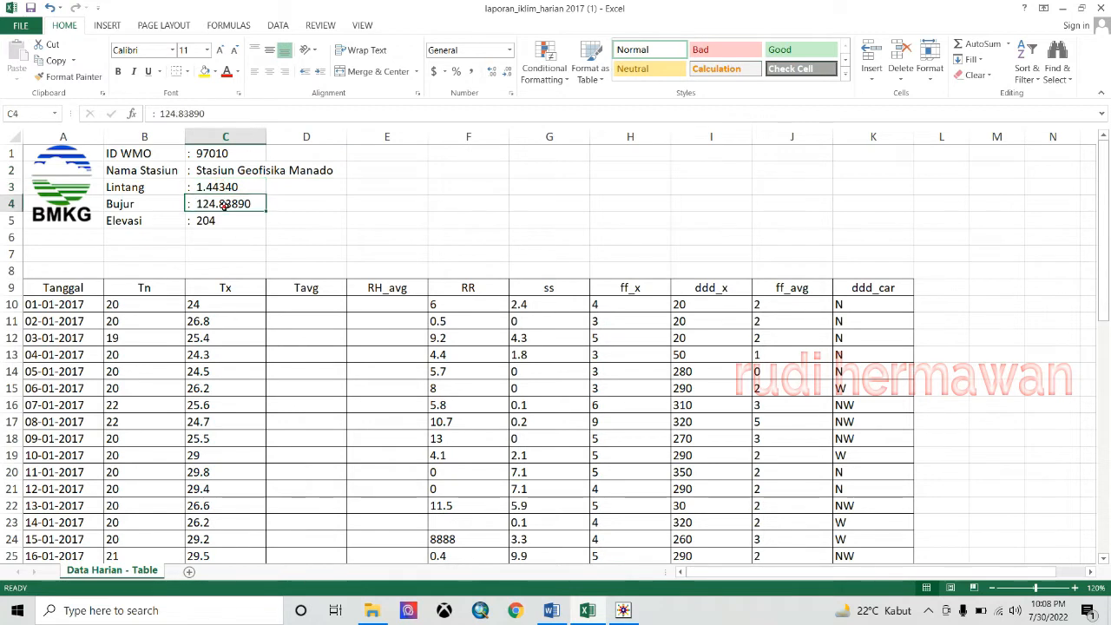
pyautogui.click(202, 221)
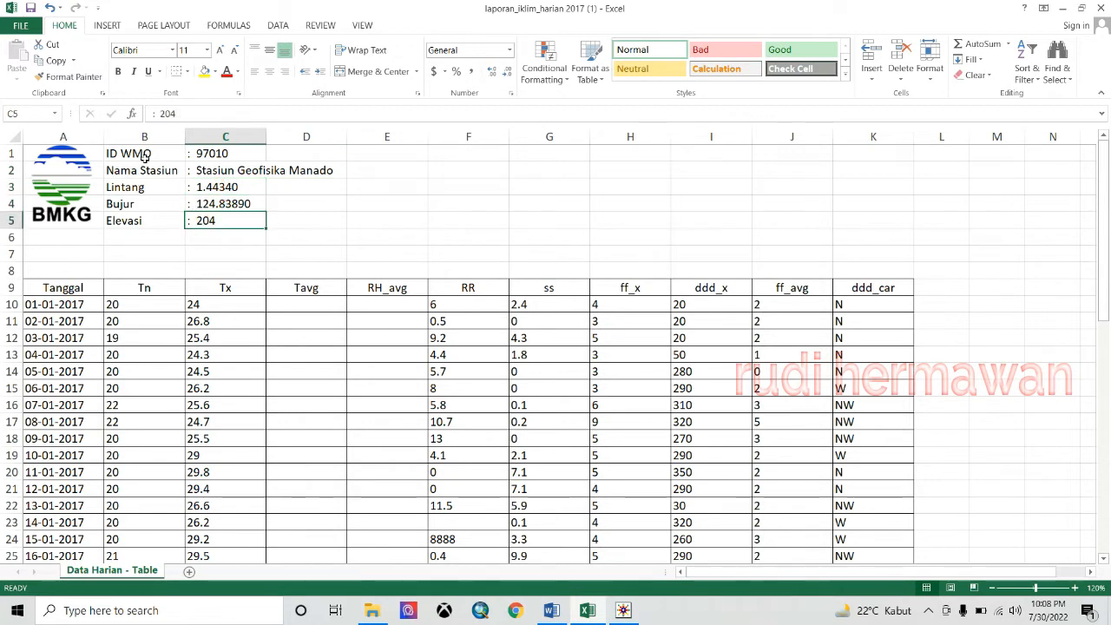
pyautogui.click(237, 153)
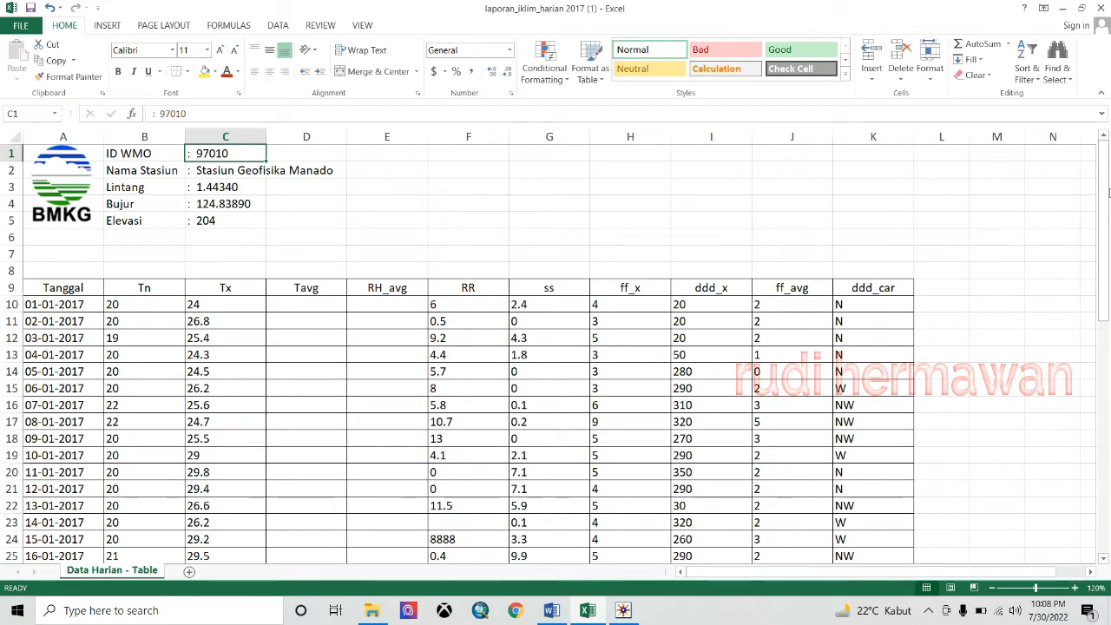
pyautogui.moveTo(1105, 226); pyautogui.dragTo(1107, 305)
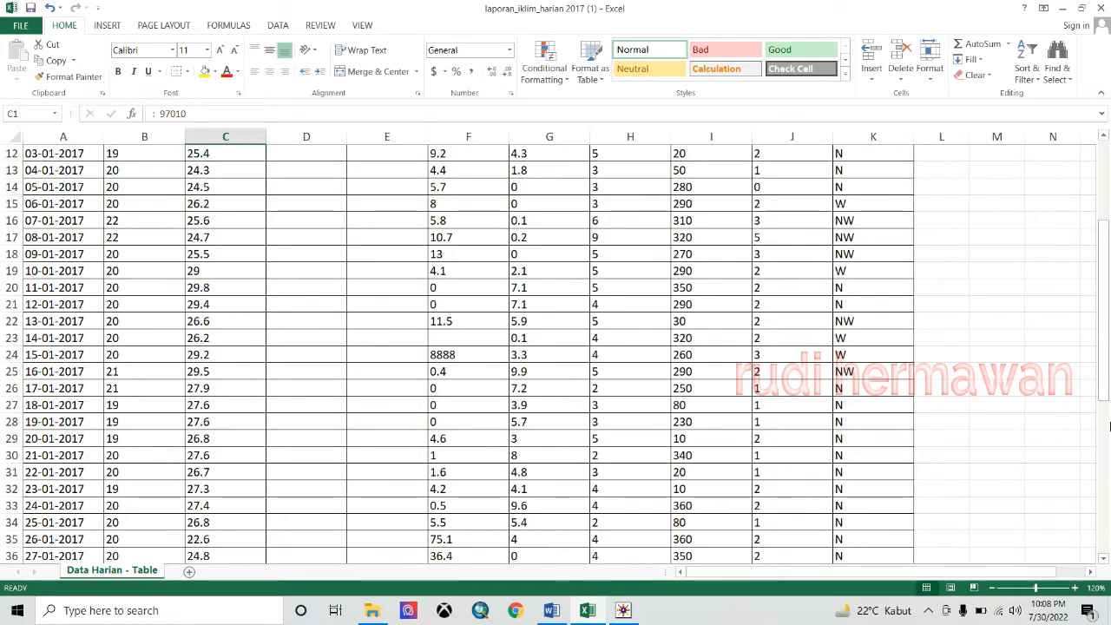
pyautogui.moveTo(1108, 426); pyautogui.dragTo(1099, 446)
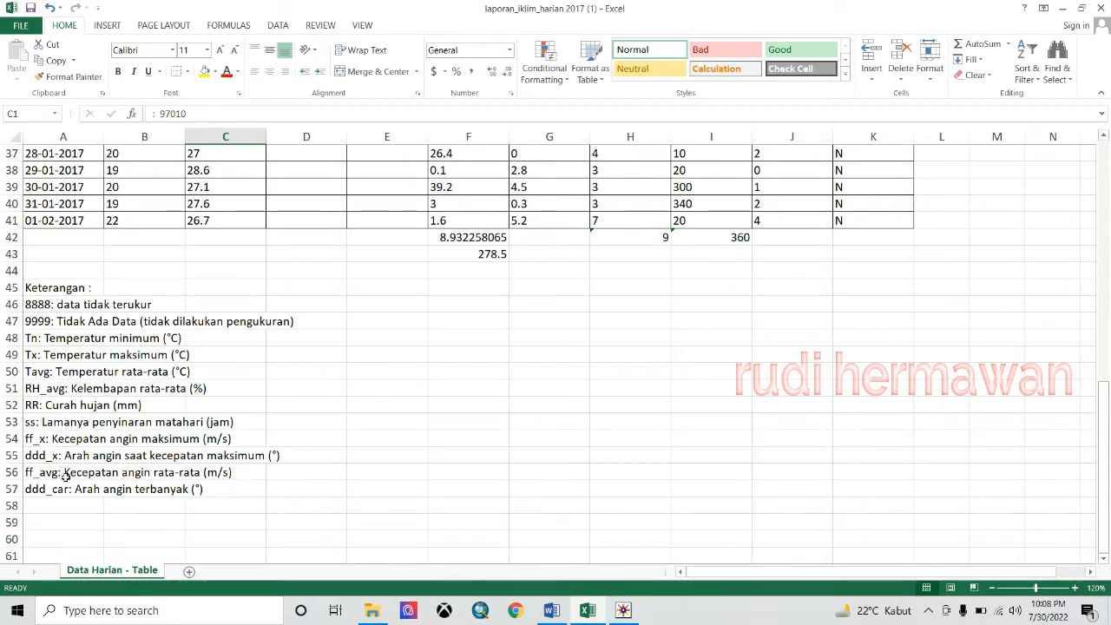
pyautogui.click(87, 460)
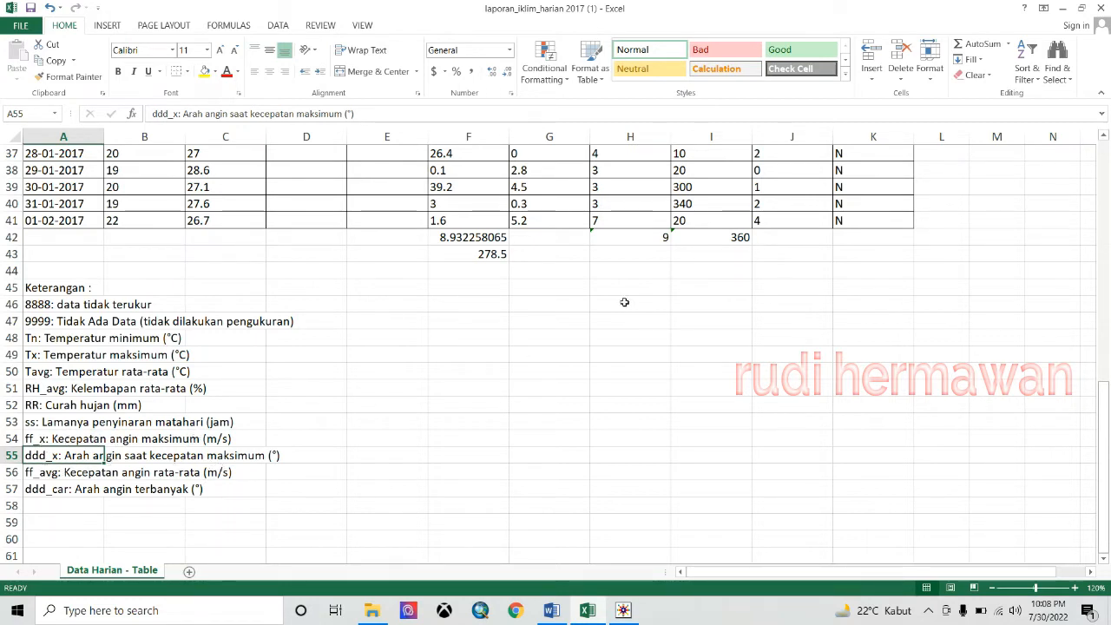
pyautogui.click(33, 440)
pyautogui.click(48, 453)
pyautogui.scroll(12, 685, 302)
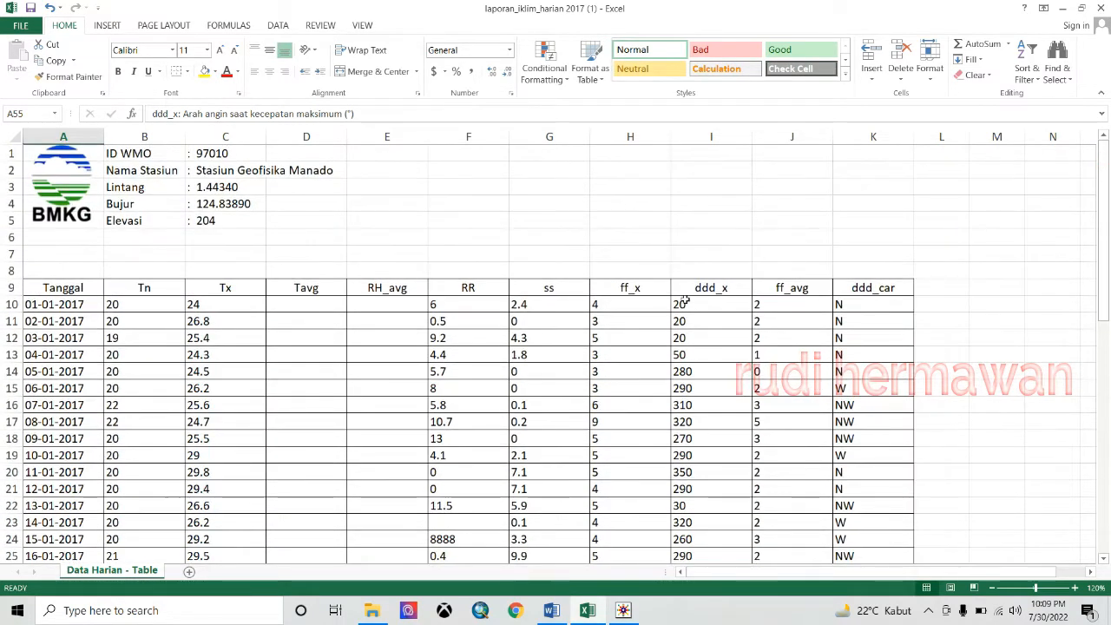
pyautogui.click(642, 291)
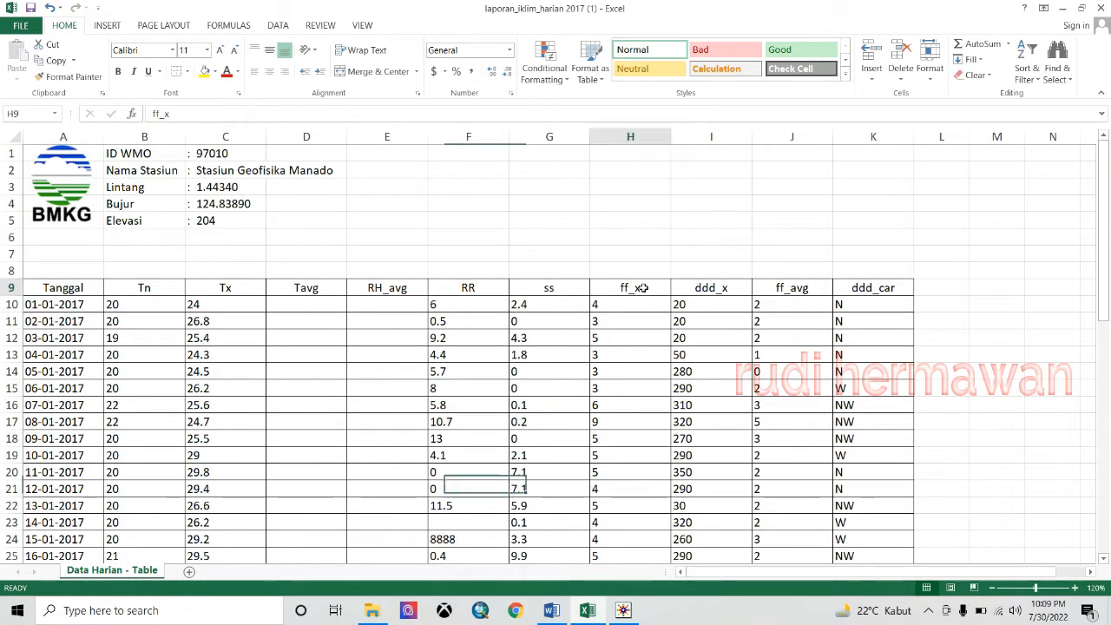
pyautogui.click(714, 290)
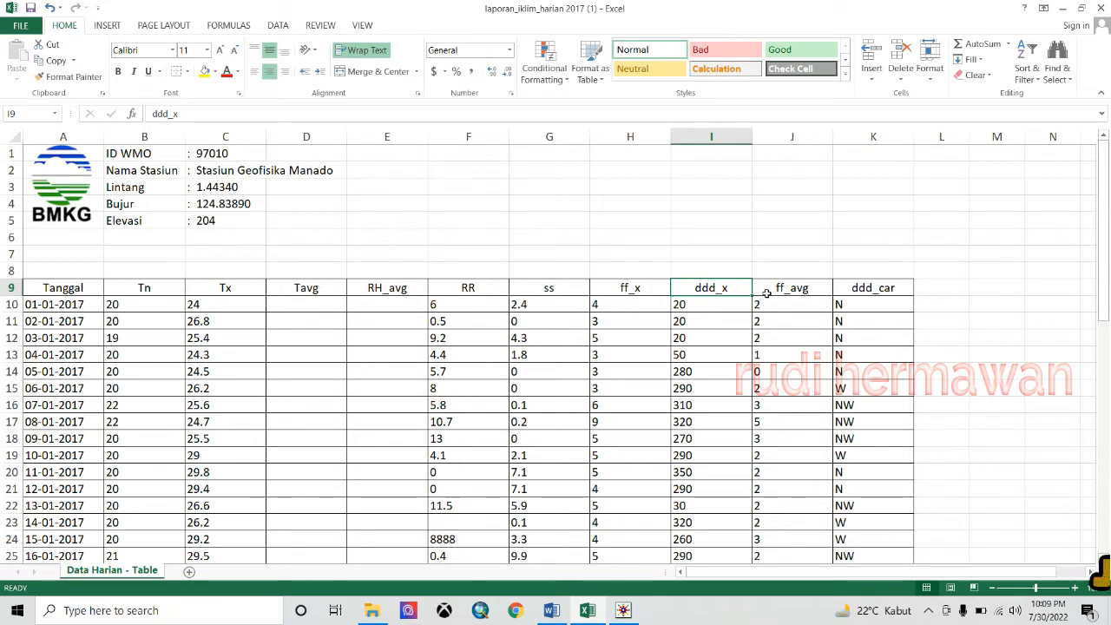
pyautogui.click(637, 288)
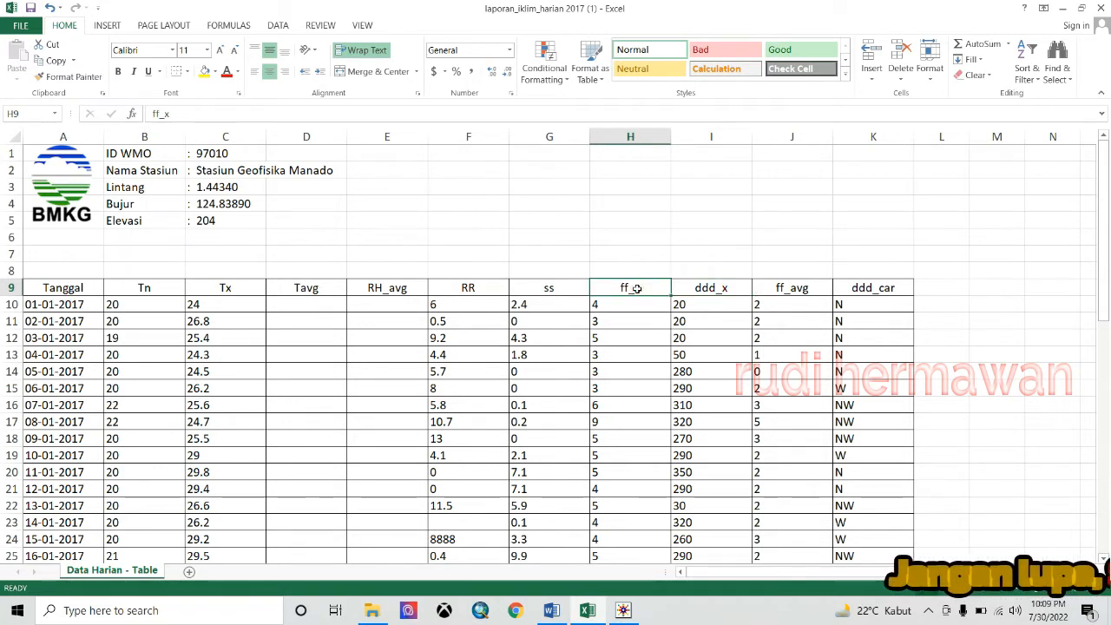
pyautogui.click(701, 291)
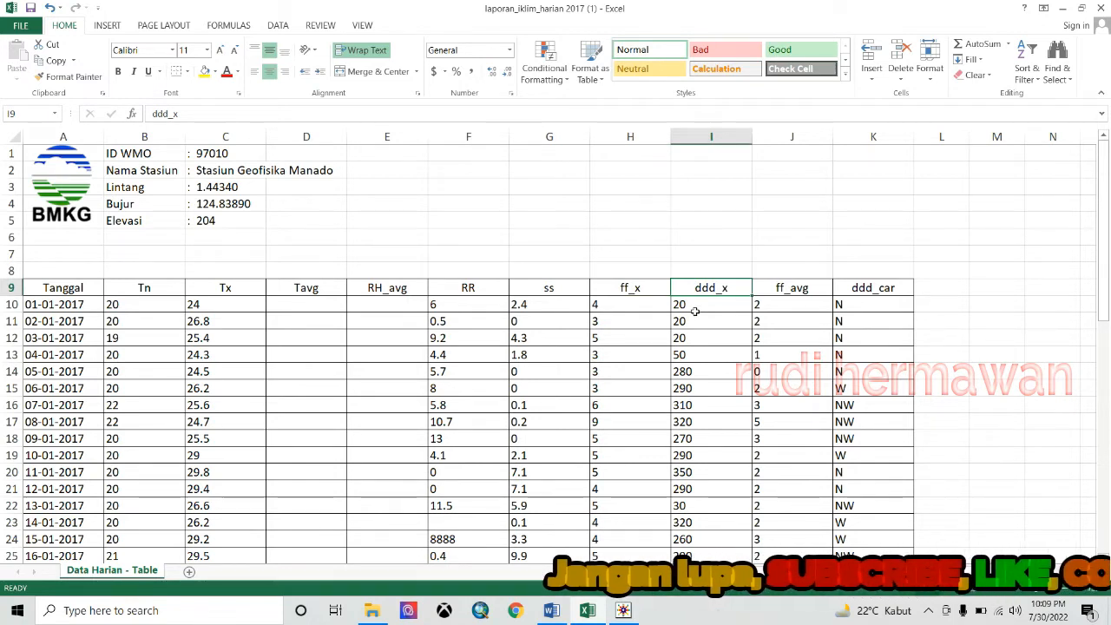
pyautogui.moveTo(622, 291); pyautogui.dragTo(712, 473)
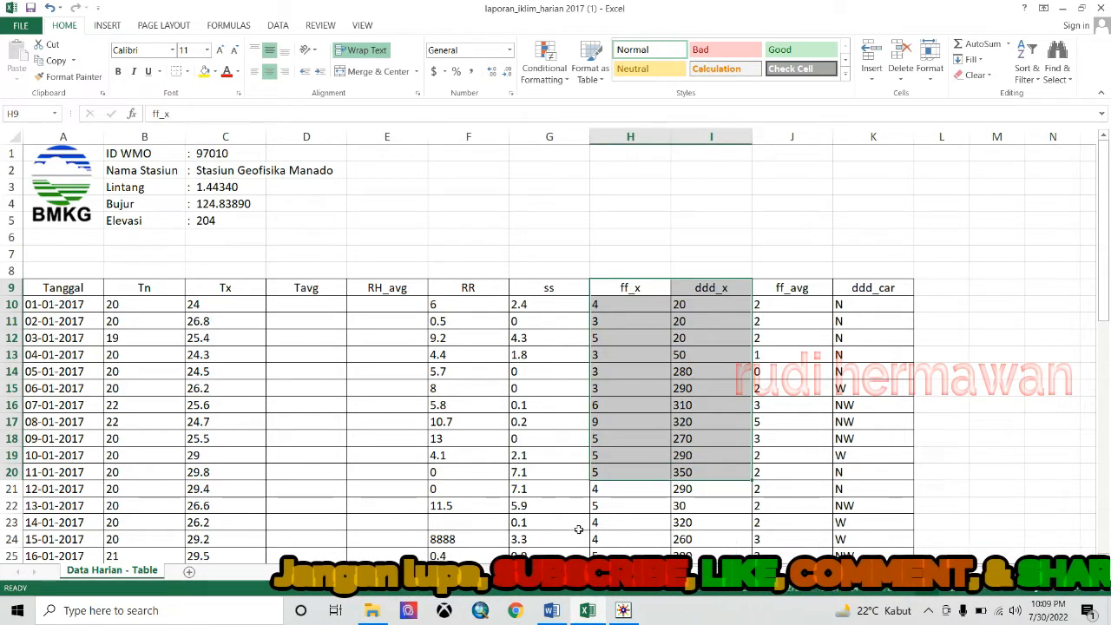
pyautogui.click(373, 610)
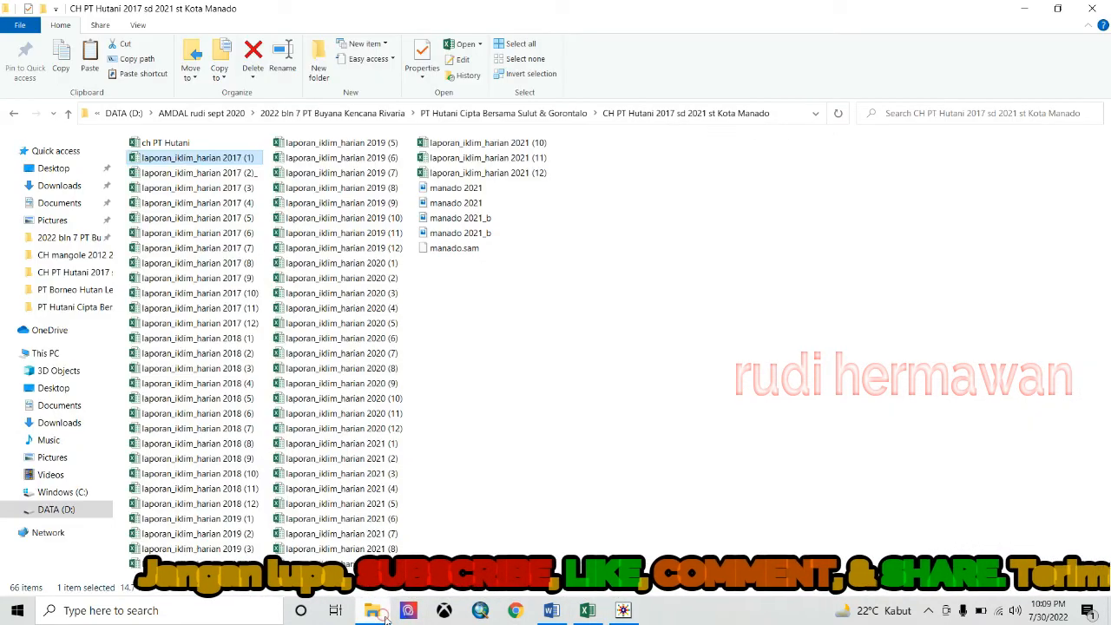
pyautogui.doubleClick(156, 144)
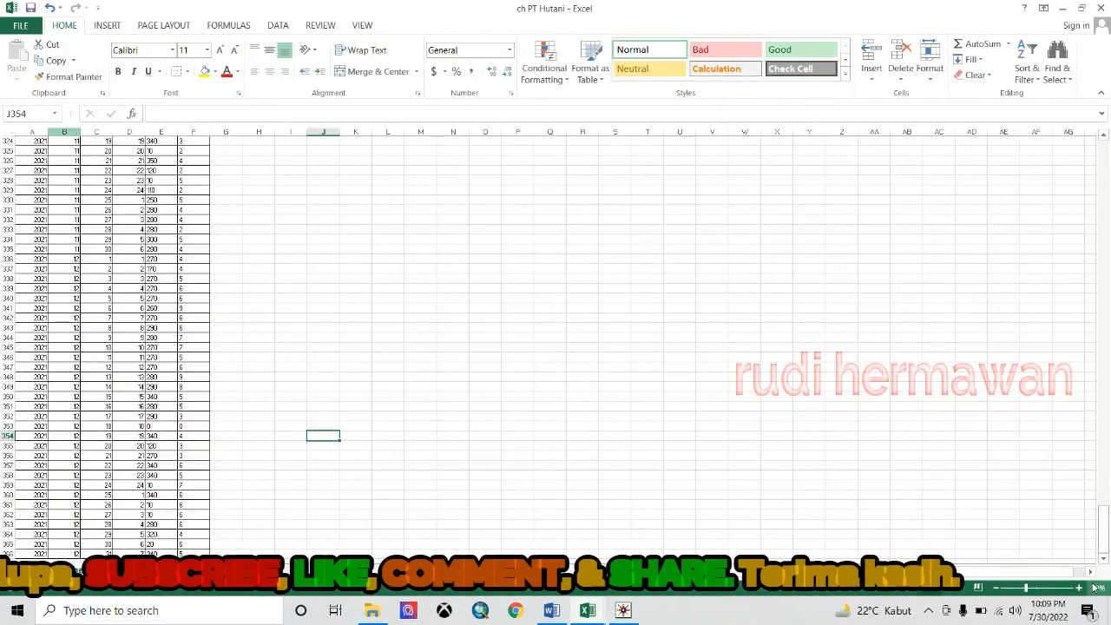
pyautogui.keyDown('ctrl'); pyautogui.scroll(4, 1108, 455); pyautogui.keyUp('ctrl')
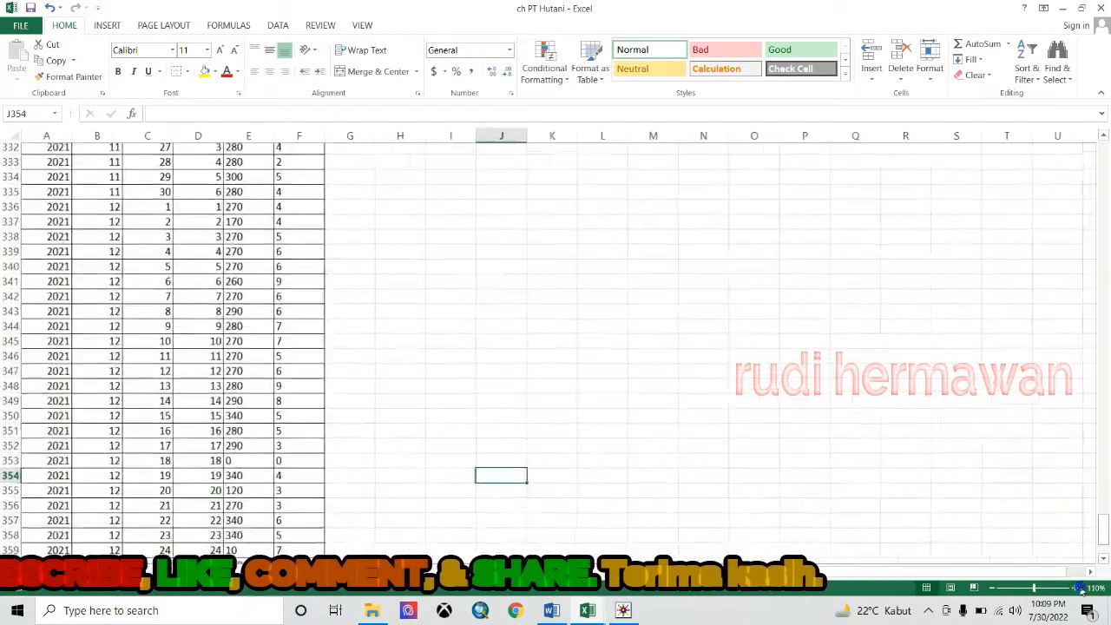
pyautogui.click(1103, 175)
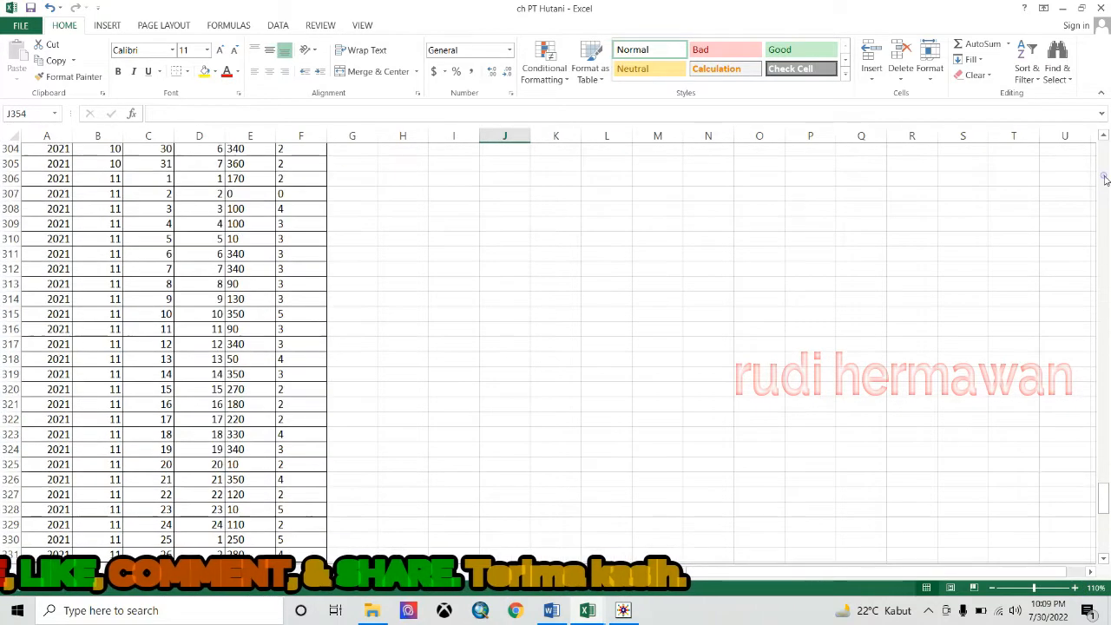
pyautogui.click(1103, 175)
pyautogui.moveTo(1105, 465); pyautogui.dragTo(1105, 152)
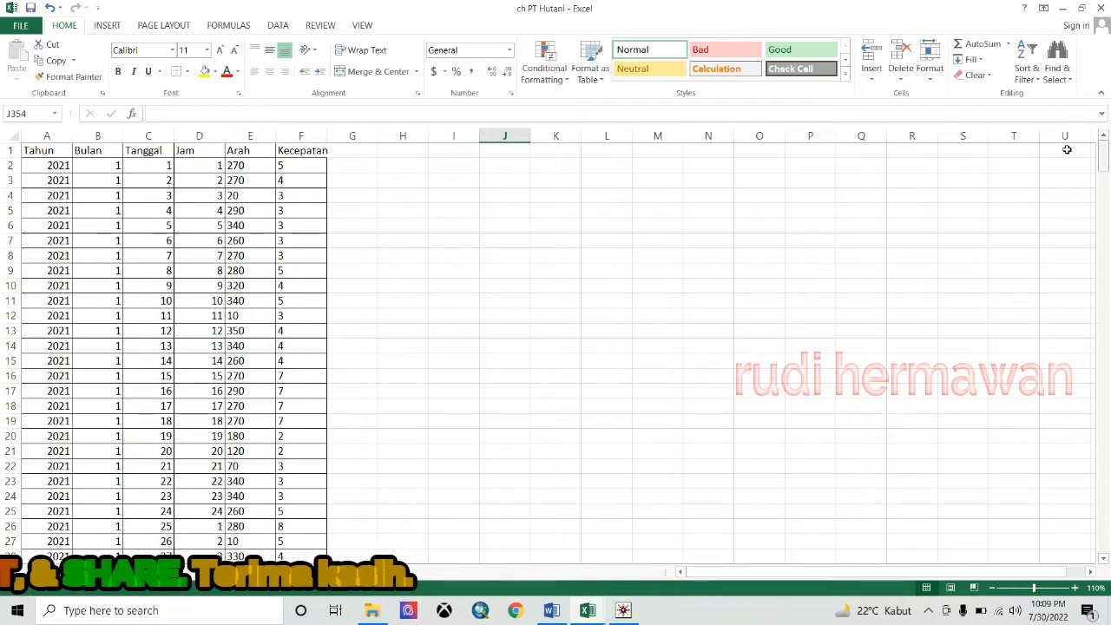
pyautogui.click(47, 152)
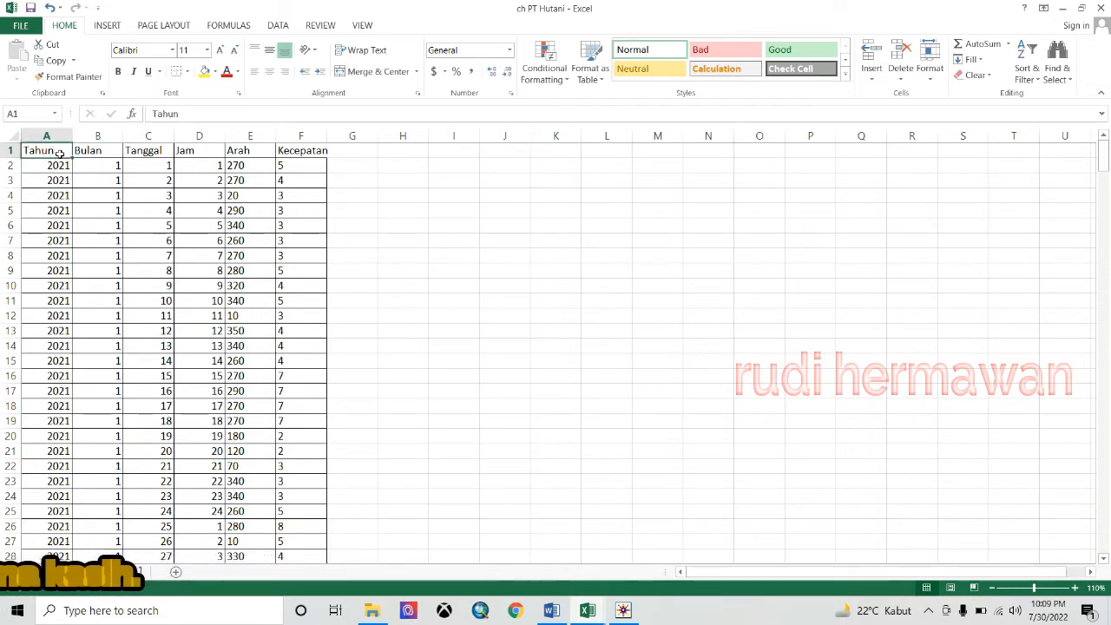
pyautogui.click(93, 151)
pyautogui.click(141, 155)
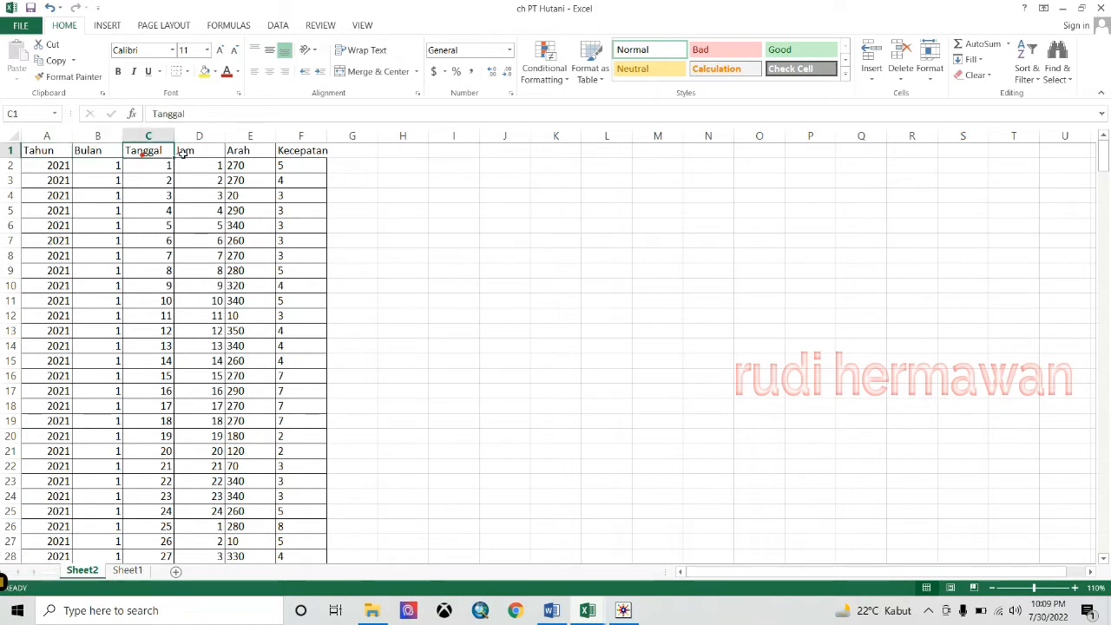
pyautogui.click(210, 155)
pyautogui.click(245, 154)
pyautogui.click(316, 153)
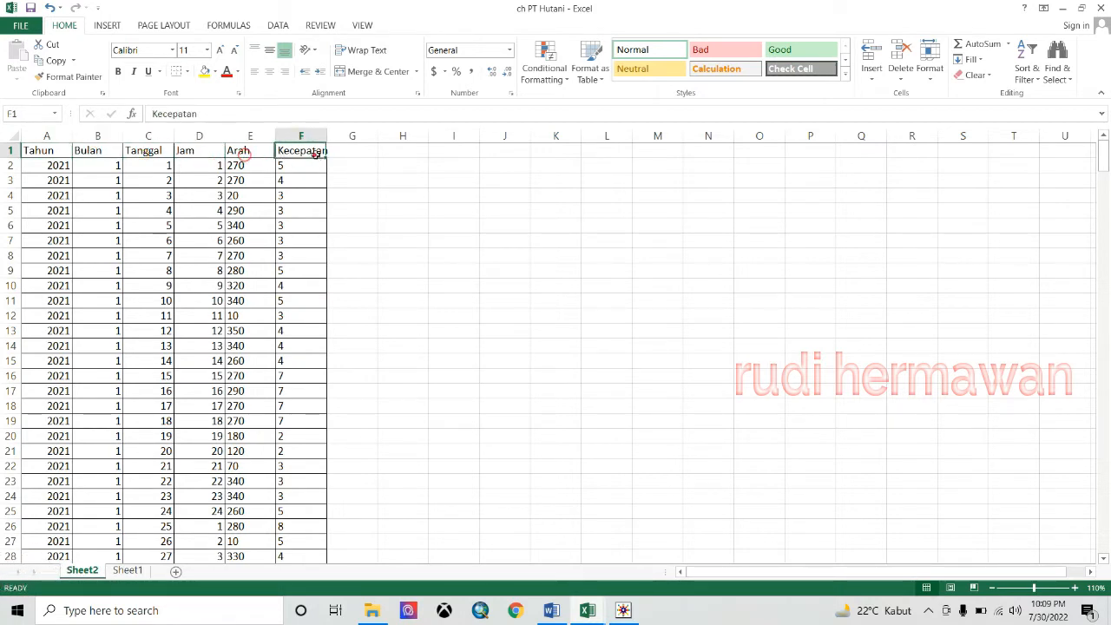
pyautogui.click(46, 155)
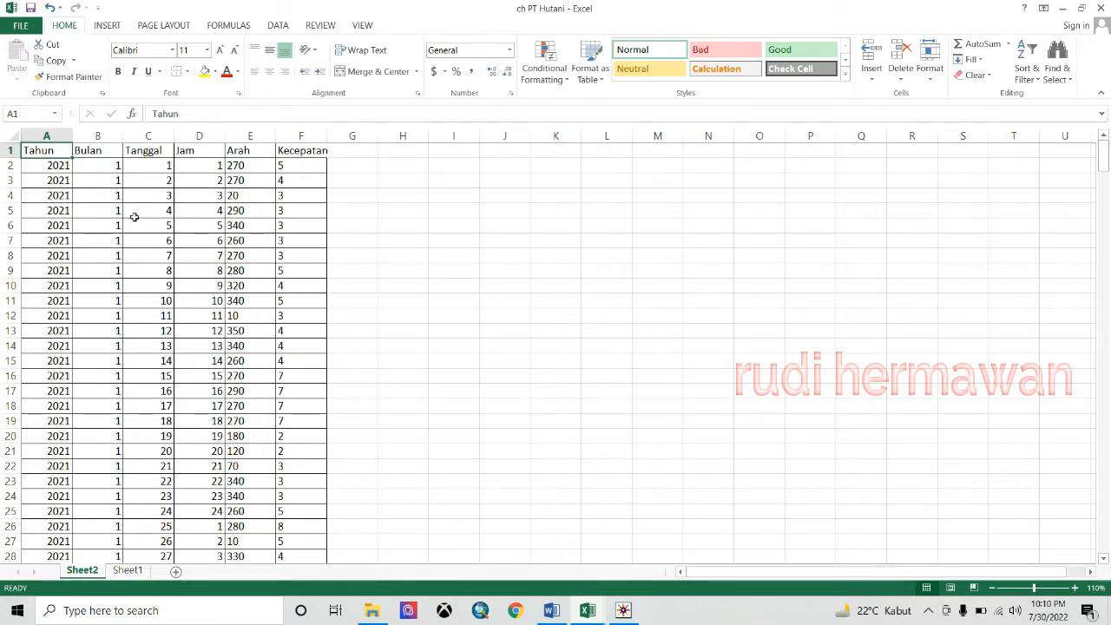
pyautogui.moveTo(1105, 163)
pyautogui.mouseDown()
pyautogui.moveTo(1106, 207)
pyautogui.moveTo(1106, 157)
pyautogui.mouseUp()
pyautogui.moveTo(1099, 176); pyautogui.dragTo(1092, 154)
pyautogui.scroll(-19, 1101, 276)
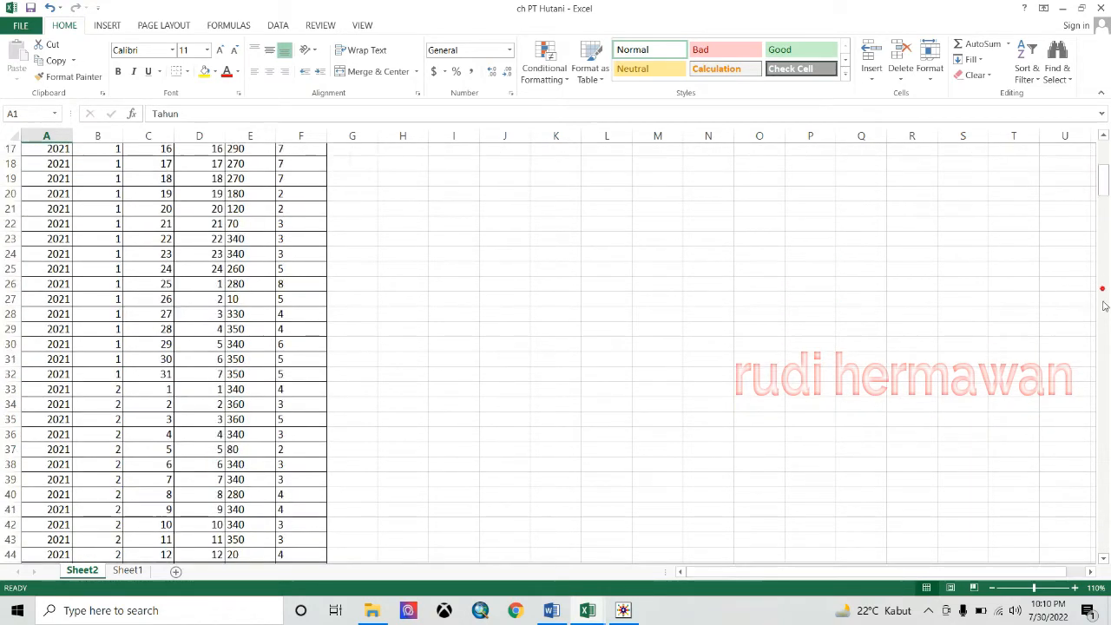
pyautogui.click(1101, 7)
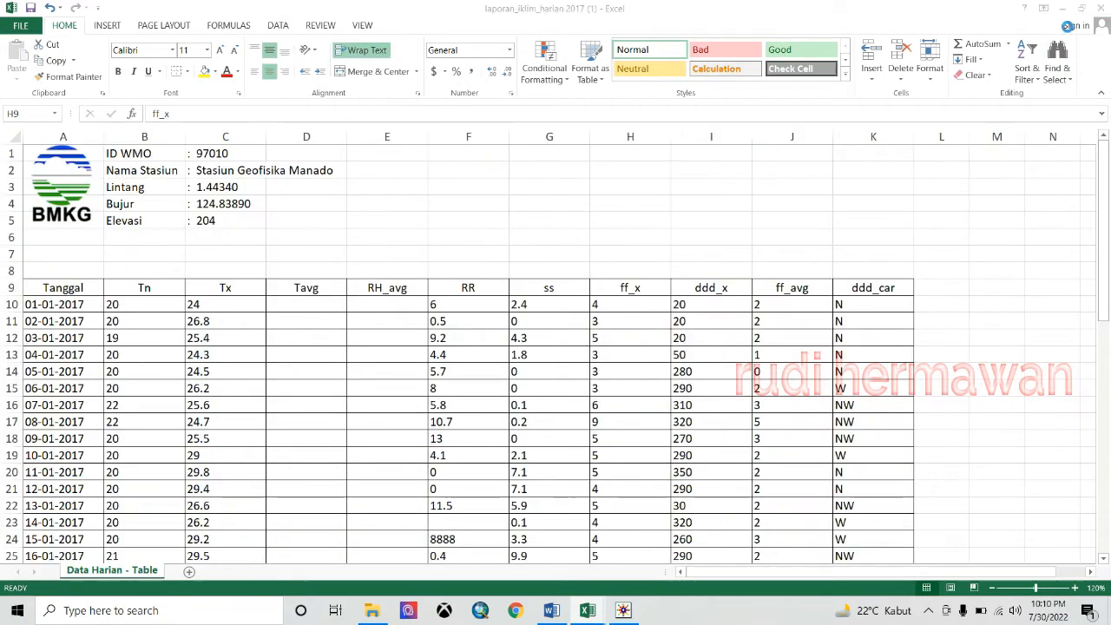
# - In WRPLOT View, start Tools > Import from Excel and browse for the source workbook
pyautogui.click(624, 611)
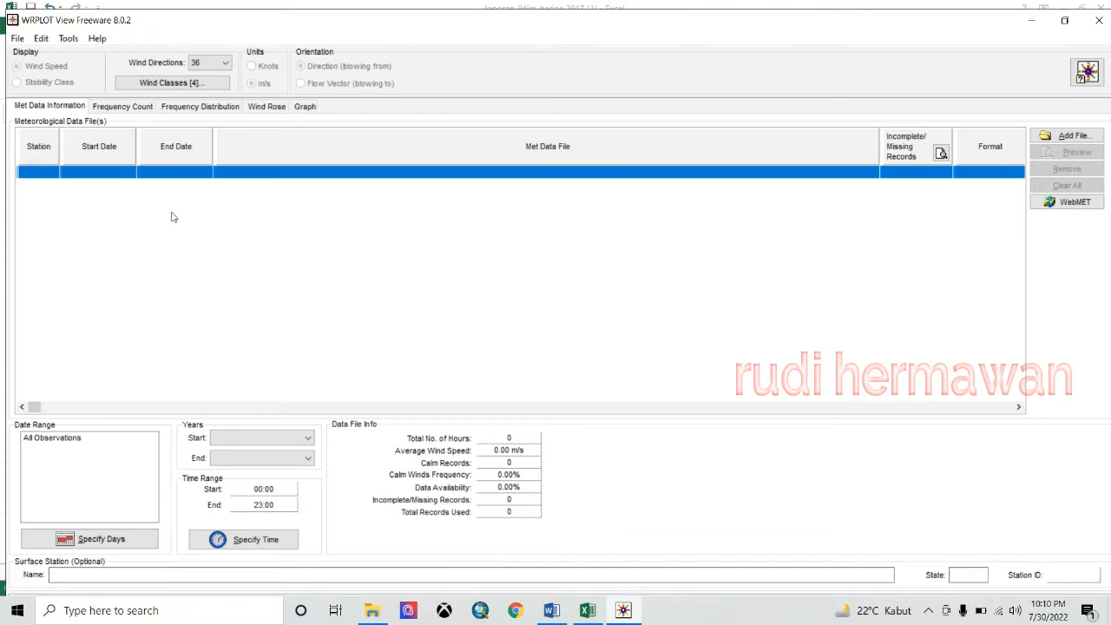
pyautogui.click(42, 39)
pyautogui.moveTo(62, 39)
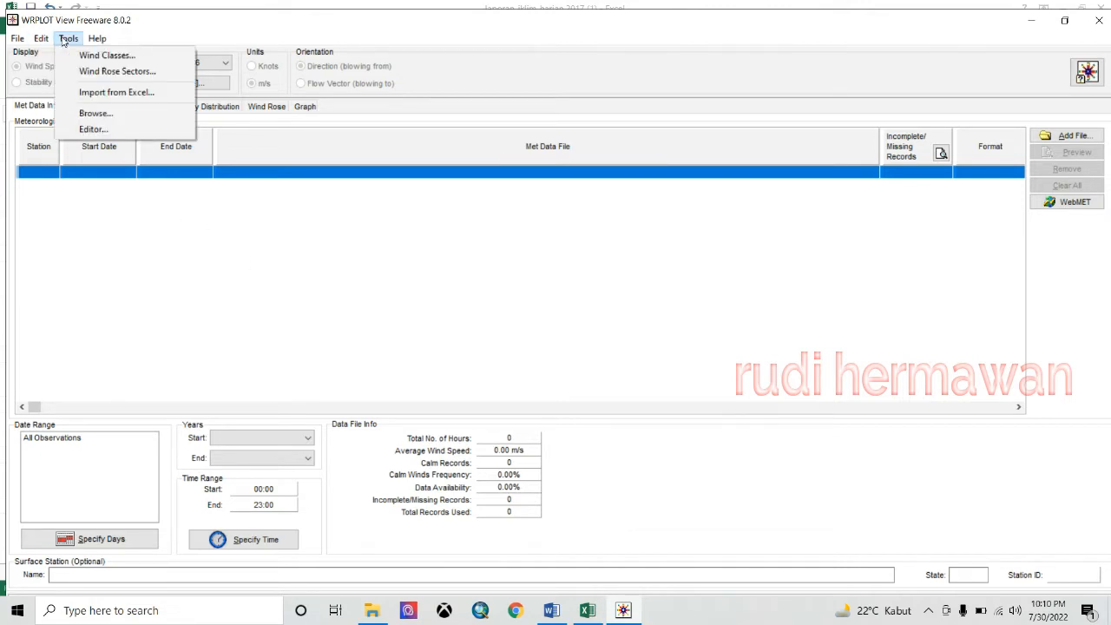
pyautogui.click(132, 93)
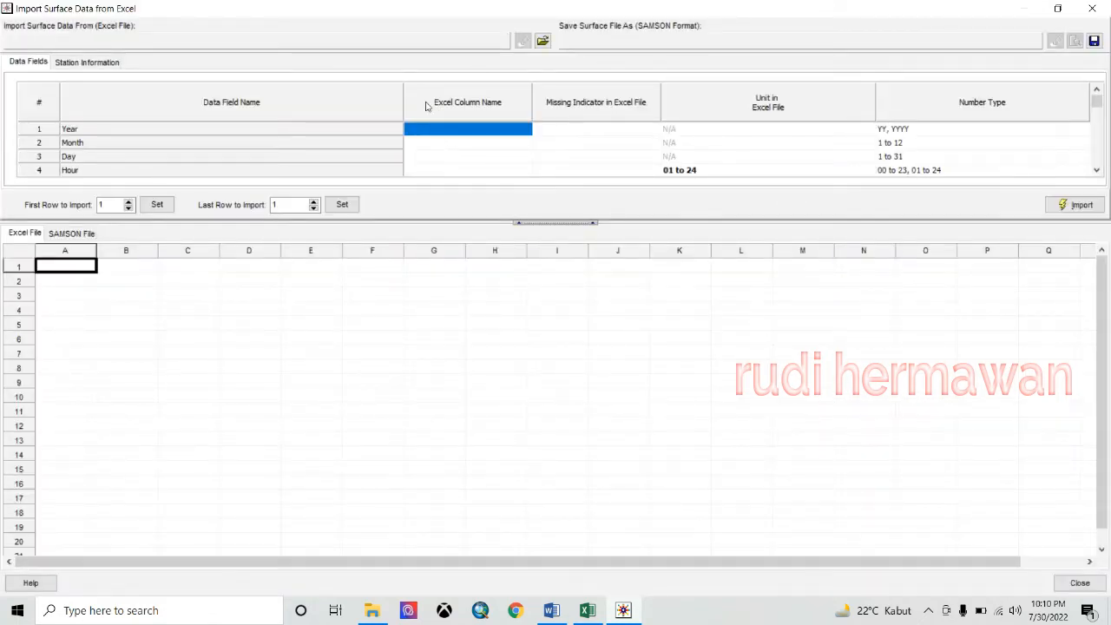
pyautogui.click(544, 43)
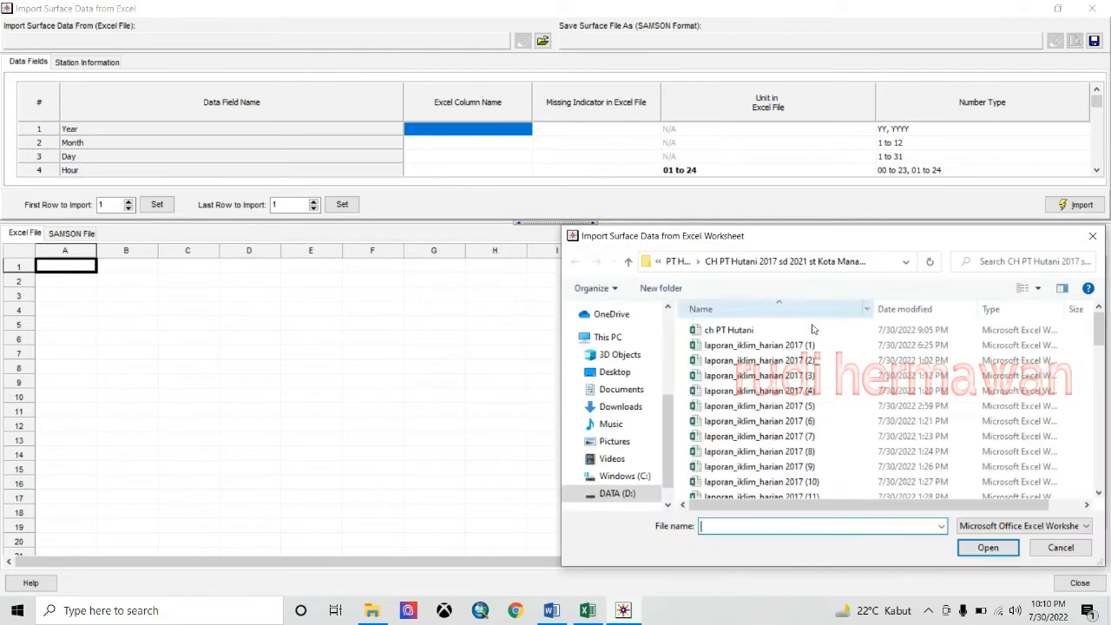
# - Load ch PT Hutani.xlsx into the import preview and review its Tahun through Kecepatan columns
pyautogui.click(717, 331)
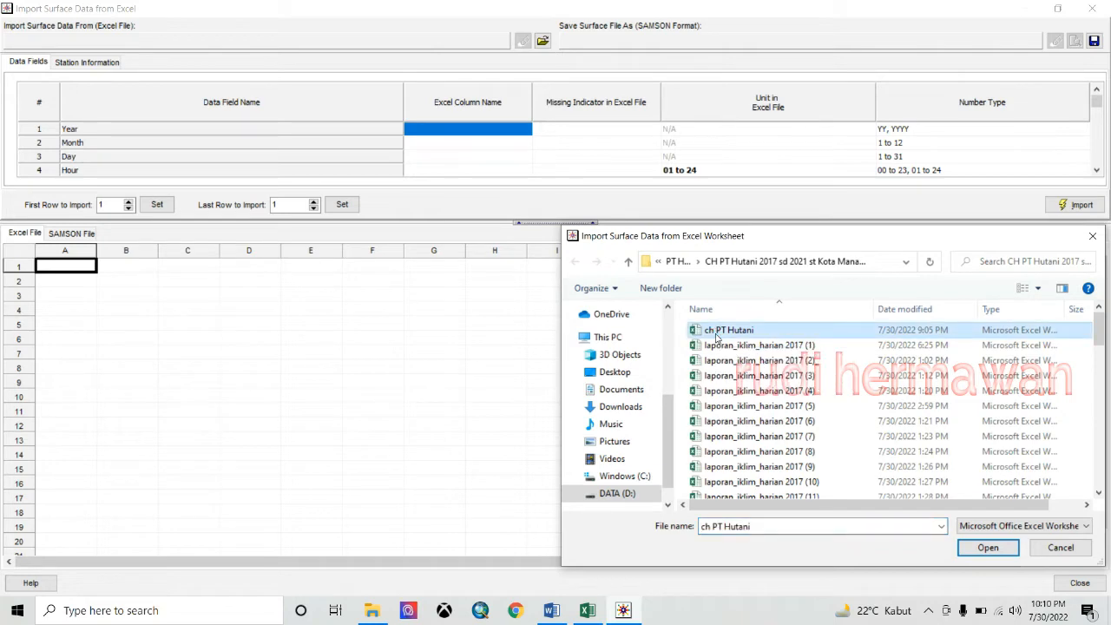
pyautogui.click(988, 547)
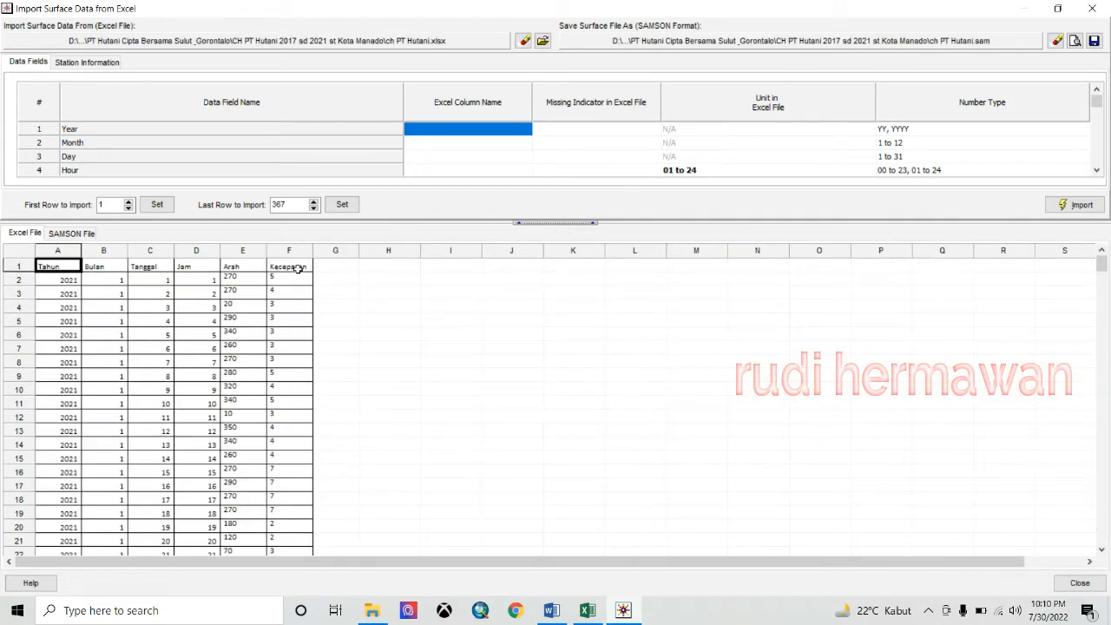
pyautogui.click(95, 268)
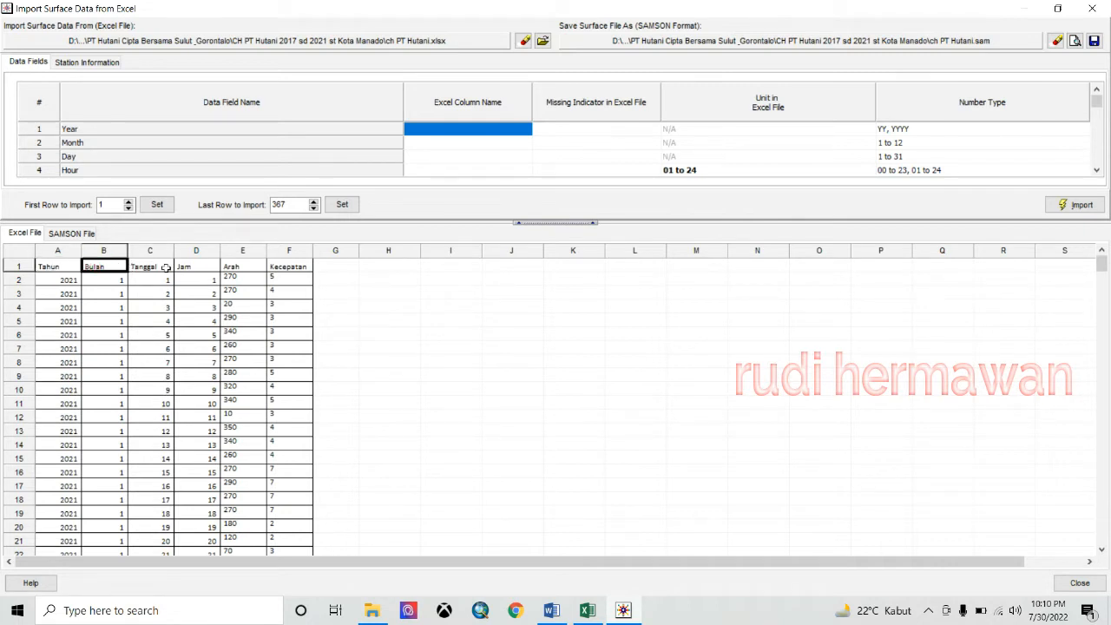
pyautogui.click(156, 266)
pyautogui.click(58, 268)
pyautogui.click(109, 268)
pyautogui.click(158, 268)
pyautogui.click(195, 265)
pyautogui.click(235, 265)
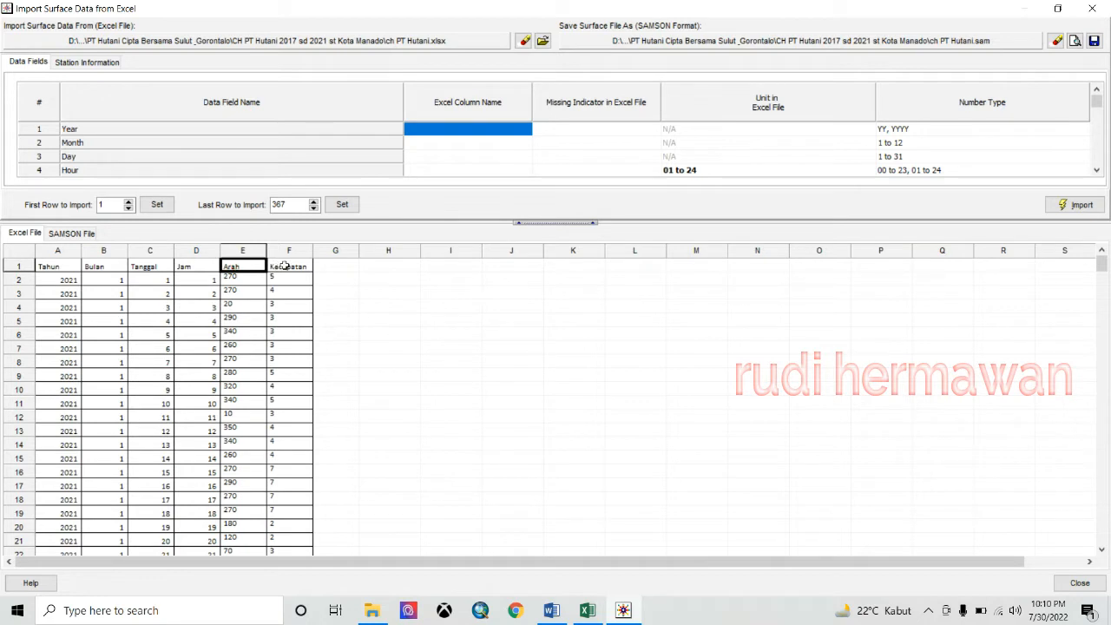
pyautogui.click(273, 266)
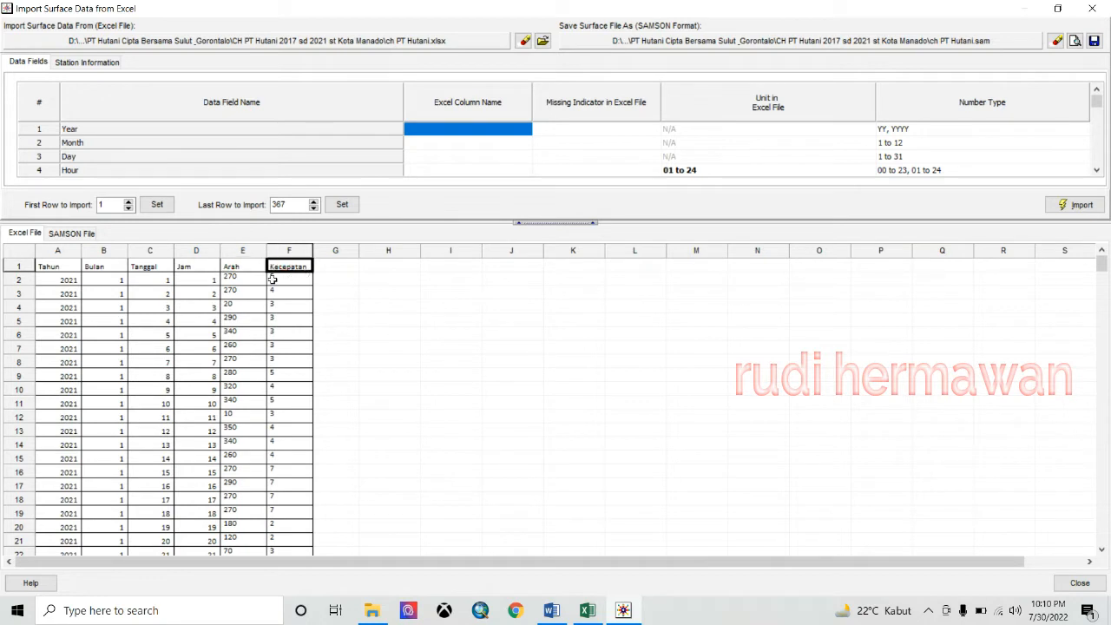
pyautogui.click(63, 267)
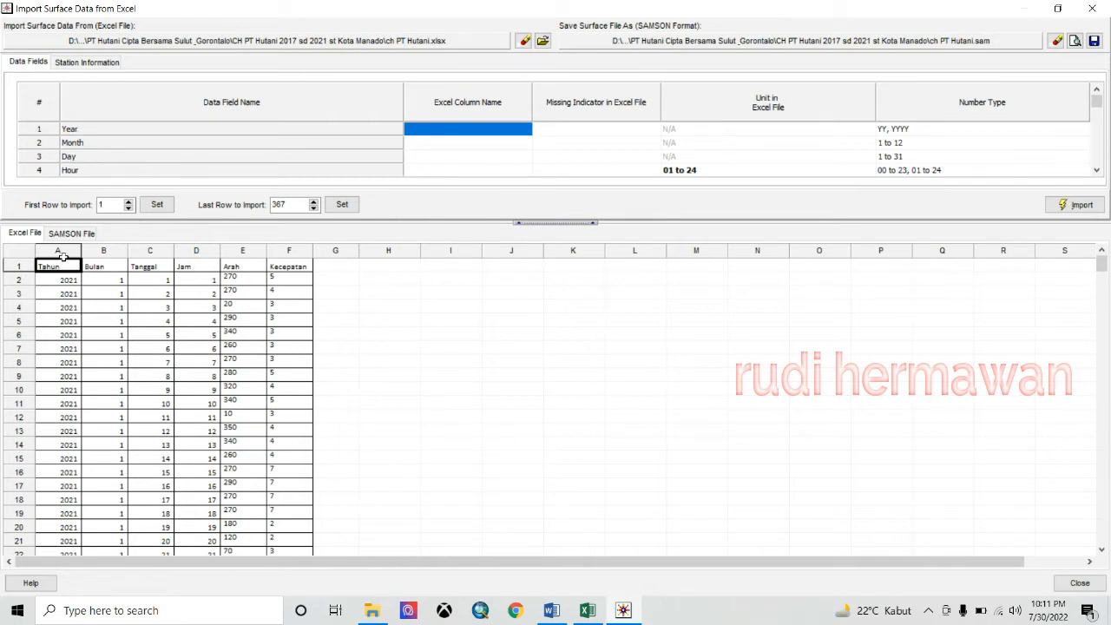
# - Map Month, Day, Hour, Wind Direction and Wind Speed to Excel columns B, C, D, E, F
pyautogui.click(441, 128)
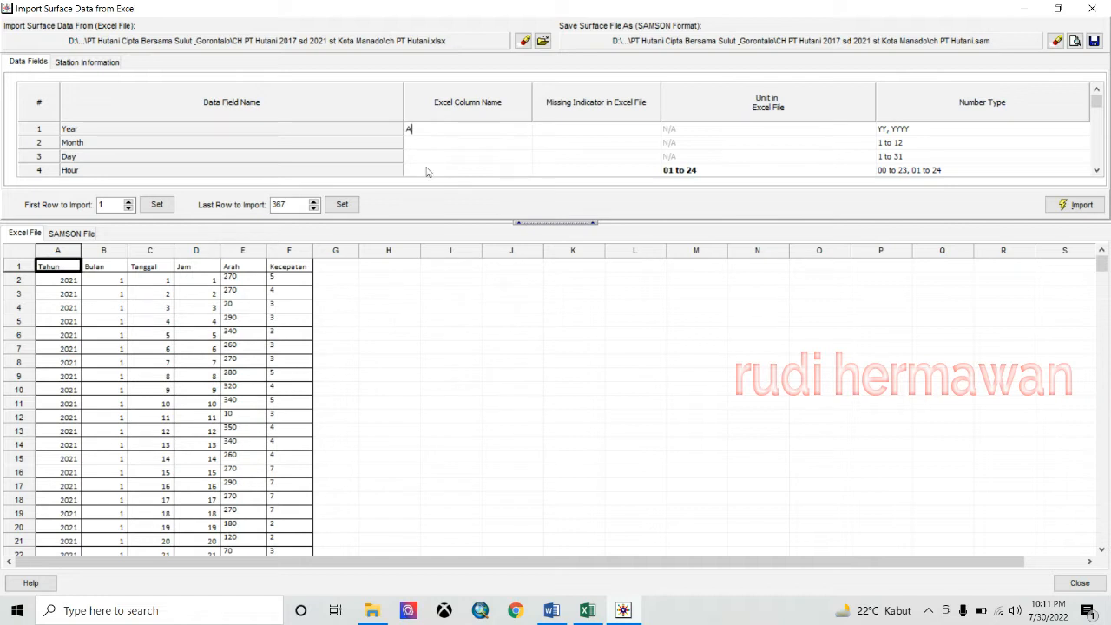
pyautogui.click(107, 251)
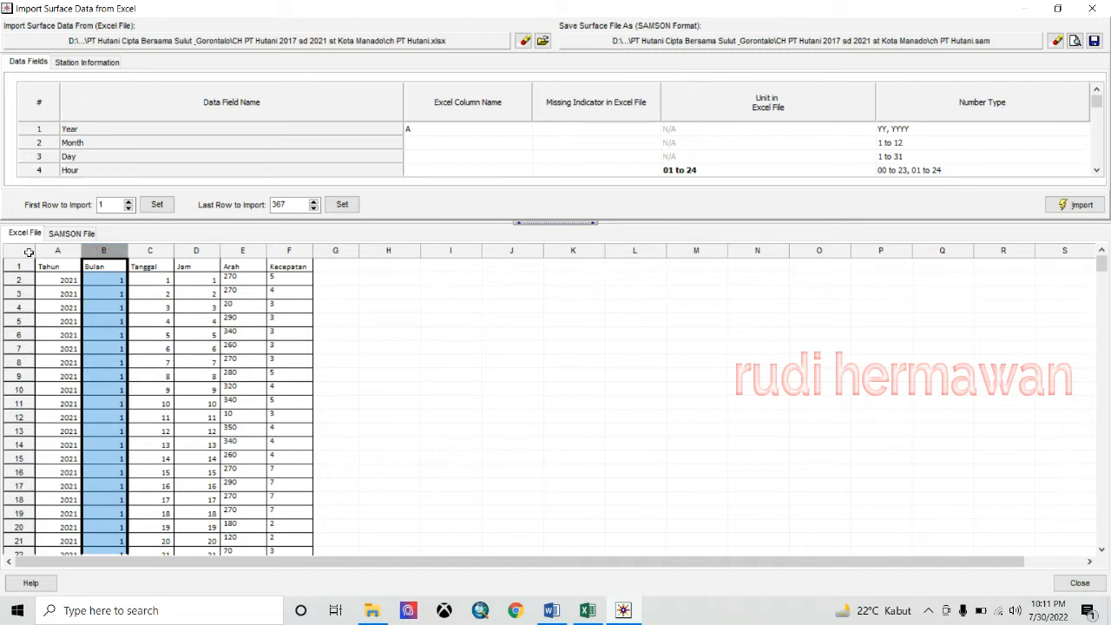
pyautogui.click(458, 131)
pyautogui.click(427, 152)
pyautogui.click(426, 144)
pyautogui.click(417, 155)
pyautogui.click(423, 174)
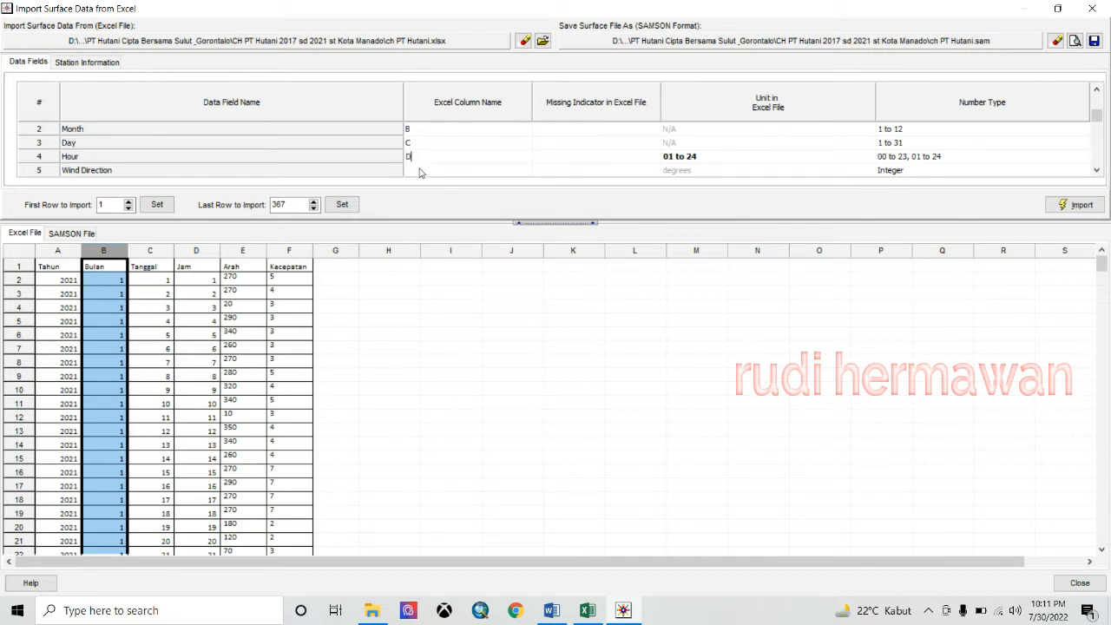
pyautogui.press('Return')
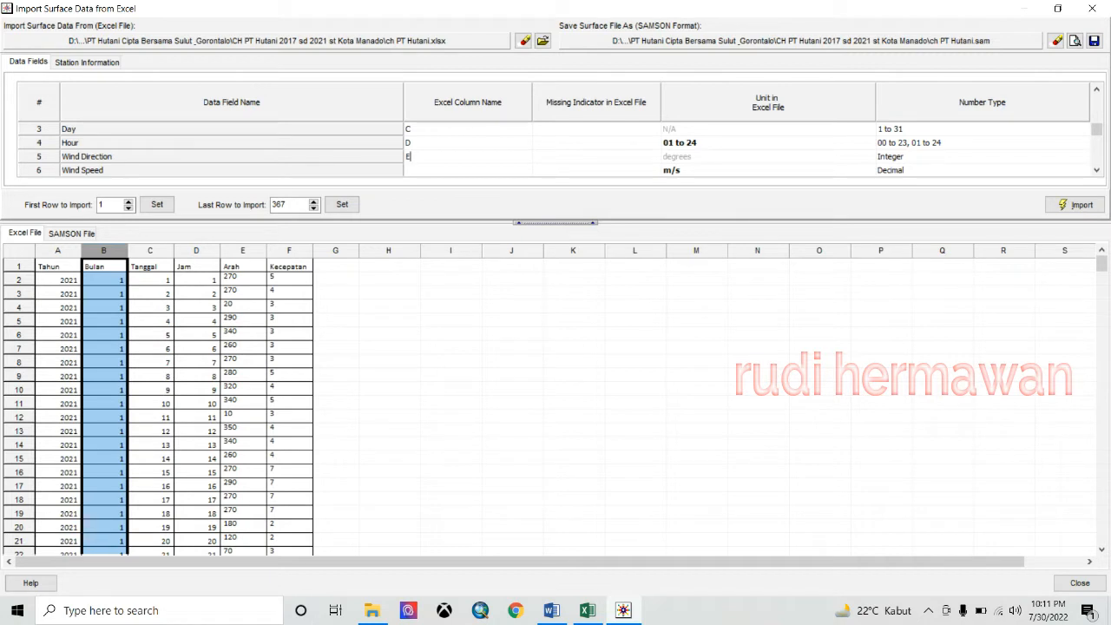
pyautogui.press('Return')
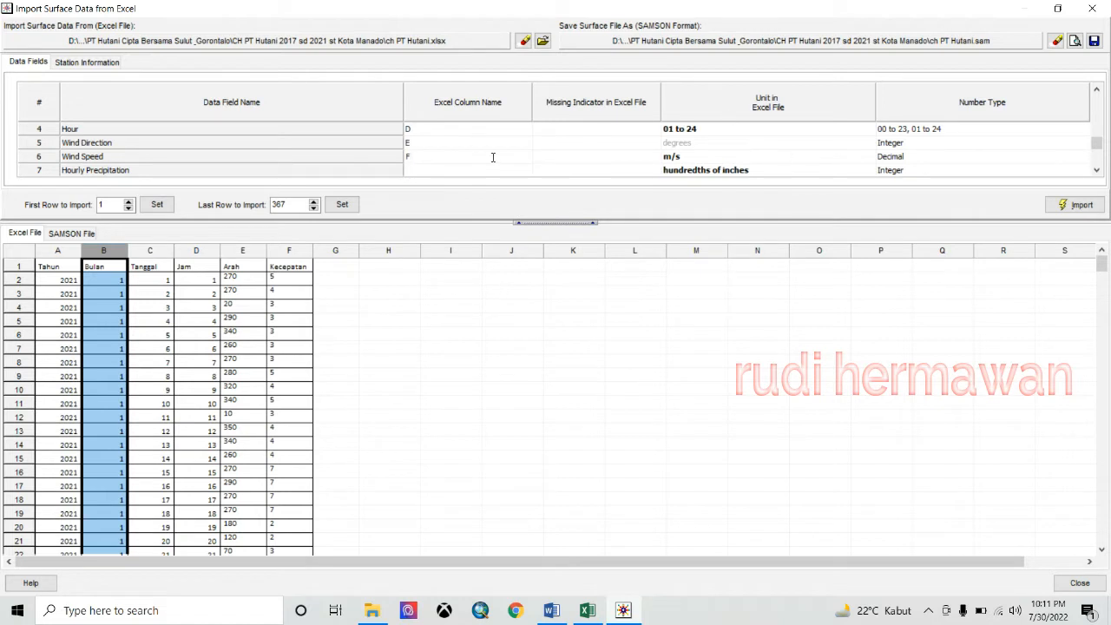
# - Copy station ID 97010 from the Excel sheet into the Station ID field
pyautogui.click(92, 62)
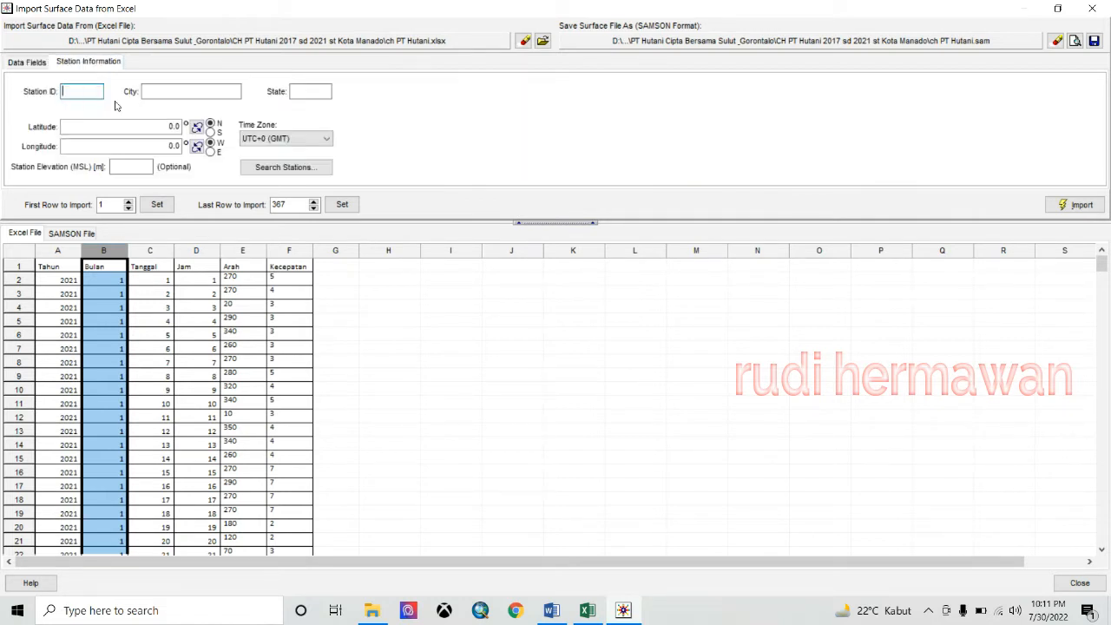
pyautogui.click(587, 610)
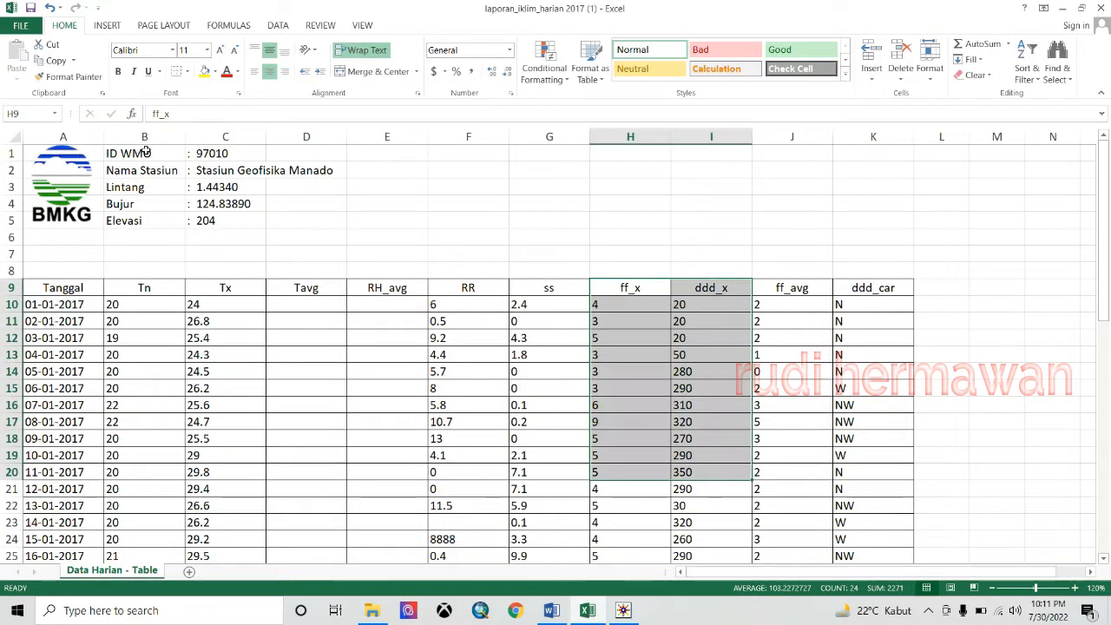
pyautogui.click(224, 157)
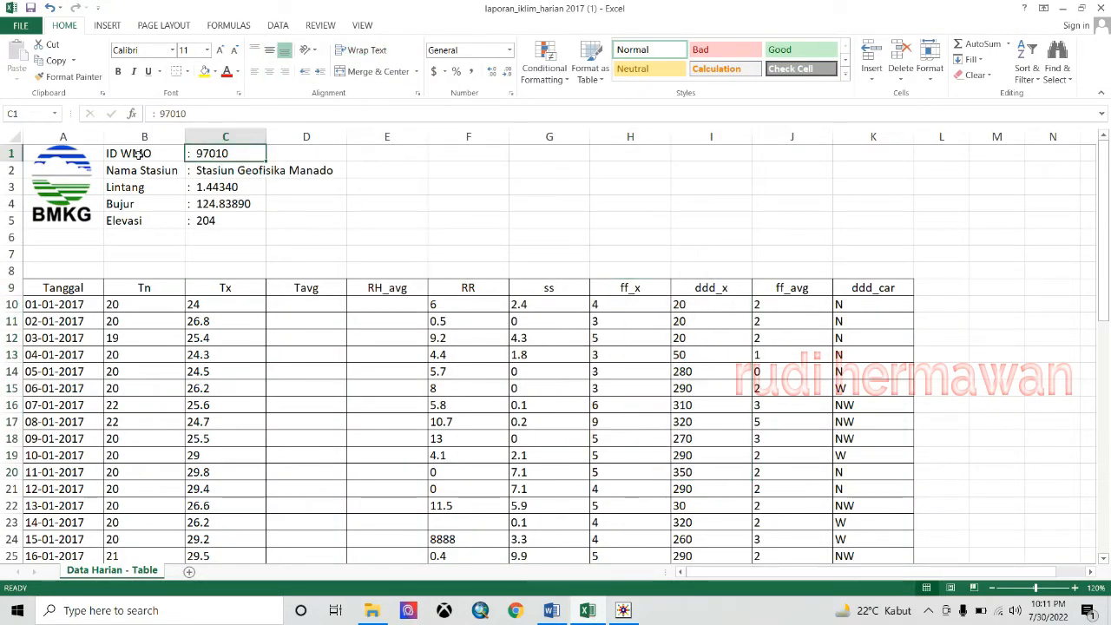
pyautogui.doubleClick(173, 115)
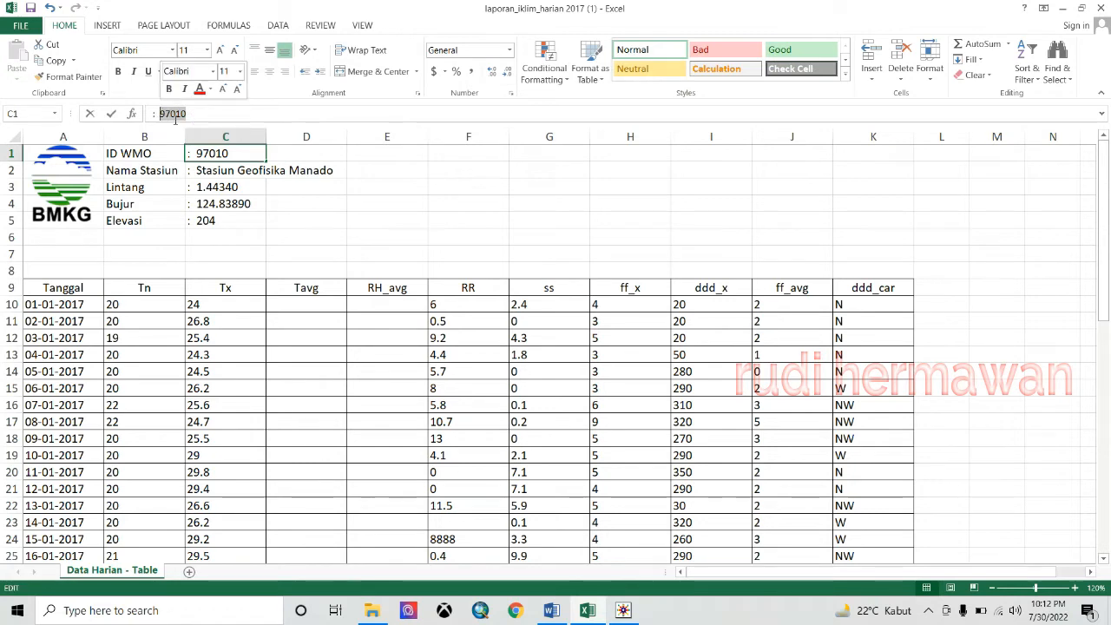
pyautogui.rightClick(175, 119)
pyautogui.click(203, 144)
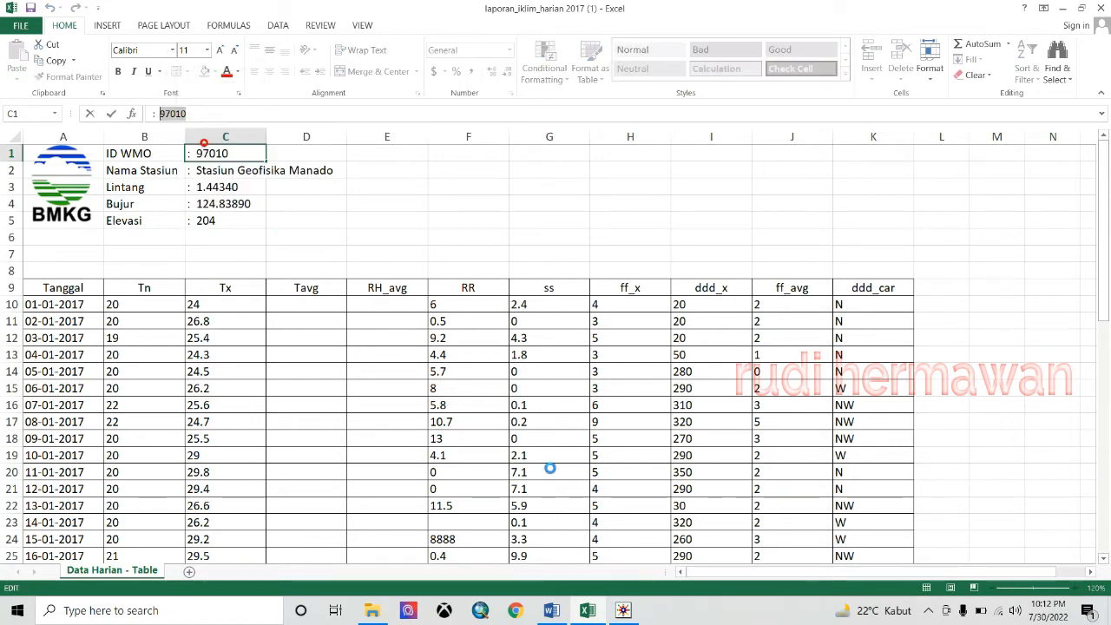
pyautogui.click(623, 610)
pyautogui.click(89, 93)
pyautogui.rightClick(89, 92)
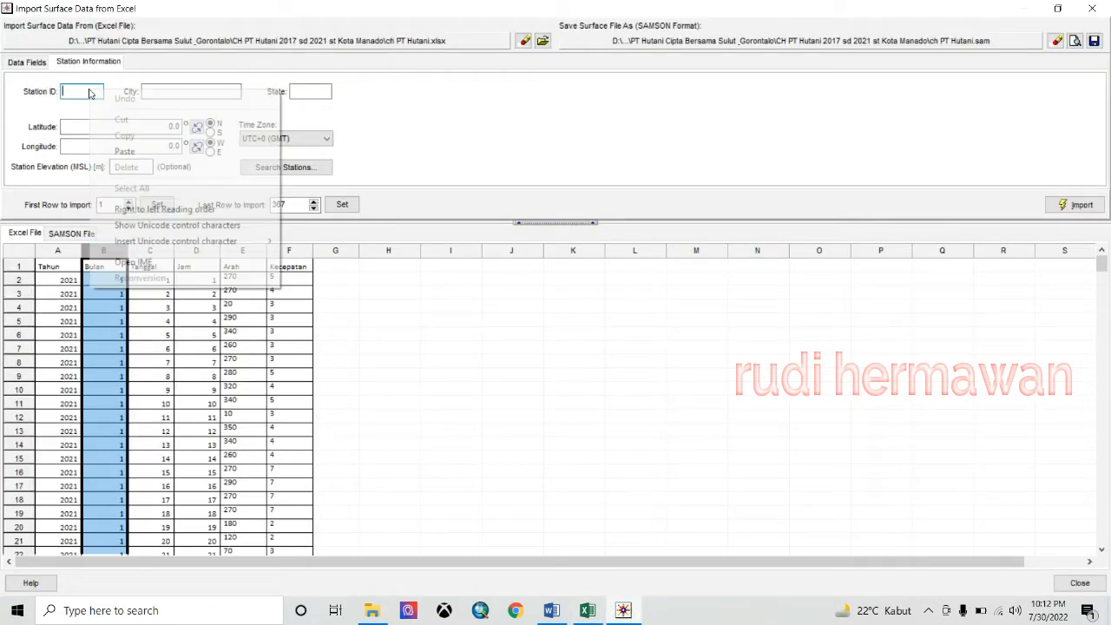
pyautogui.click(124, 152)
# - Enter city KOTA MANADO and state ID, and keep the latitude hemisphere as north
pyautogui.click(169, 90)
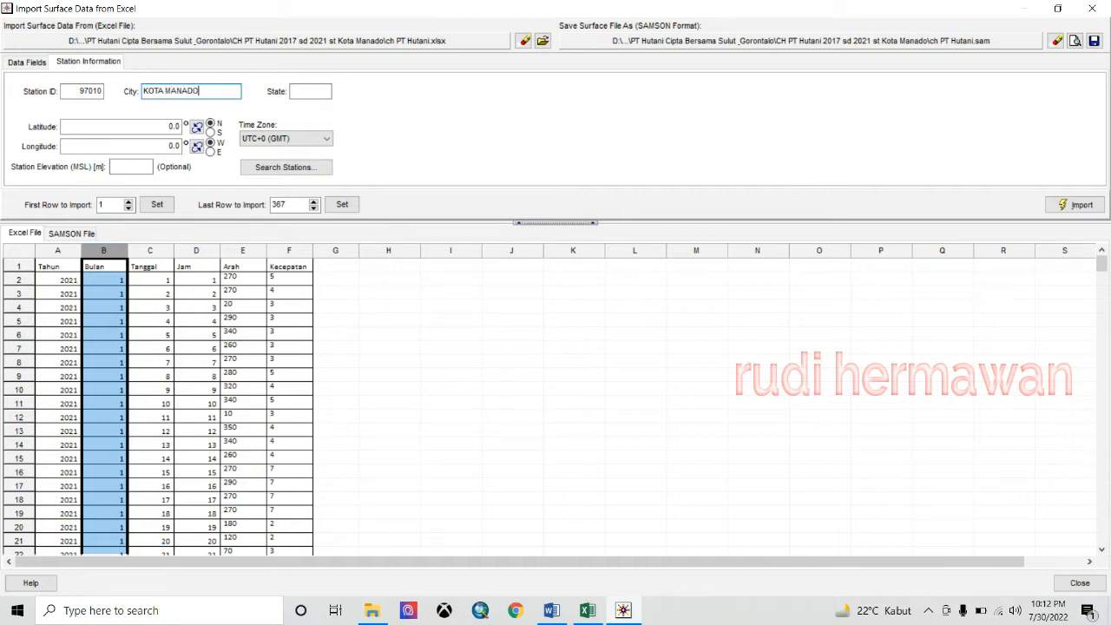
pyautogui.click(310, 92)
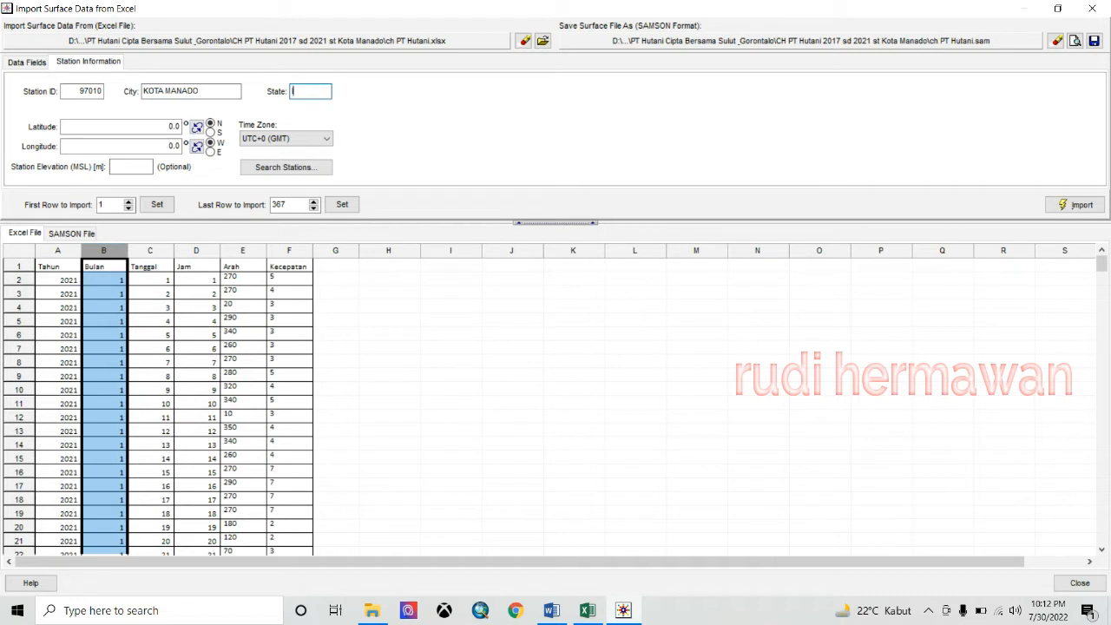
pyautogui.click(137, 126)
pyautogui.write('0')
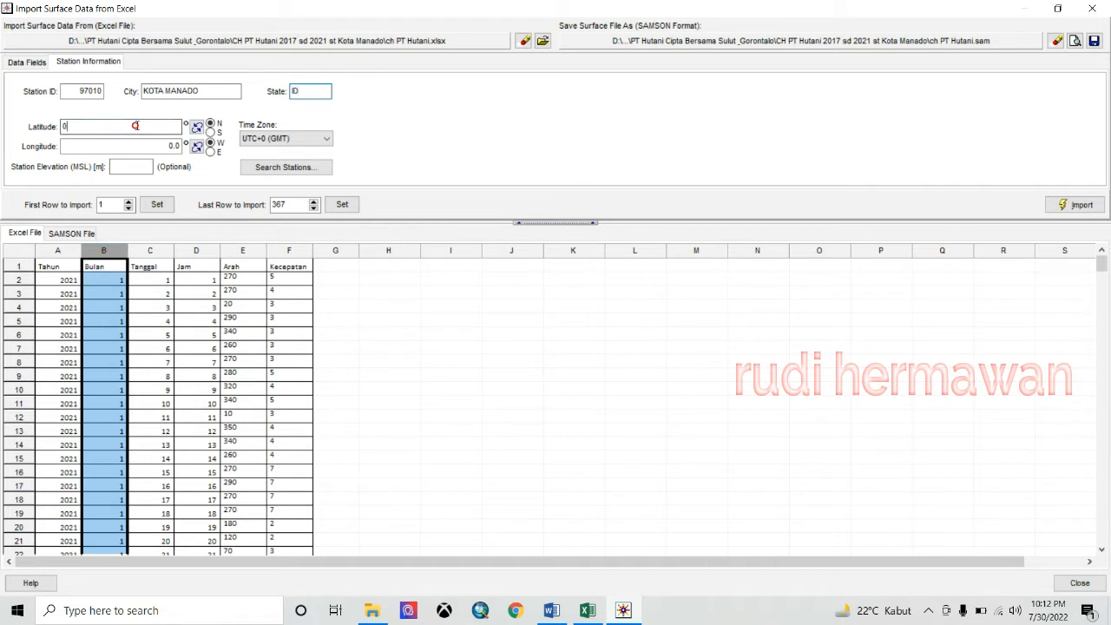
pyautogui.click(211, 133)
pyautogui.click(211, 123)
pyautogui.click(162, 127)
pyautogui.click(588, 610)
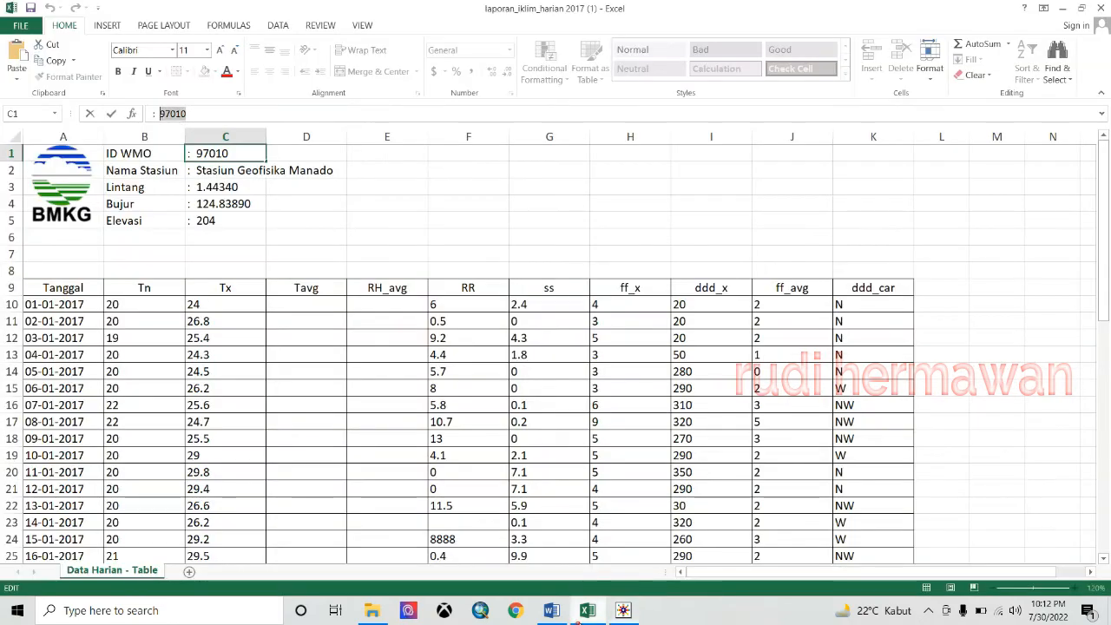
# - Copy latitude 1.44340 from Excel into the Latitude field
pyautogui.click(151, 187)
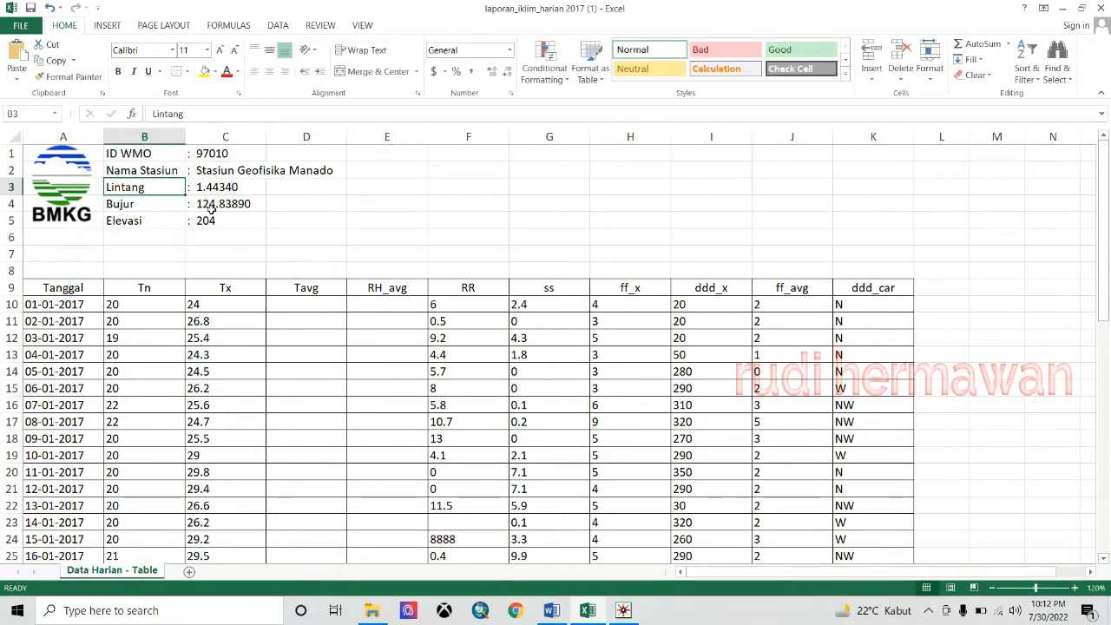
pyautogui.click(241, 186)
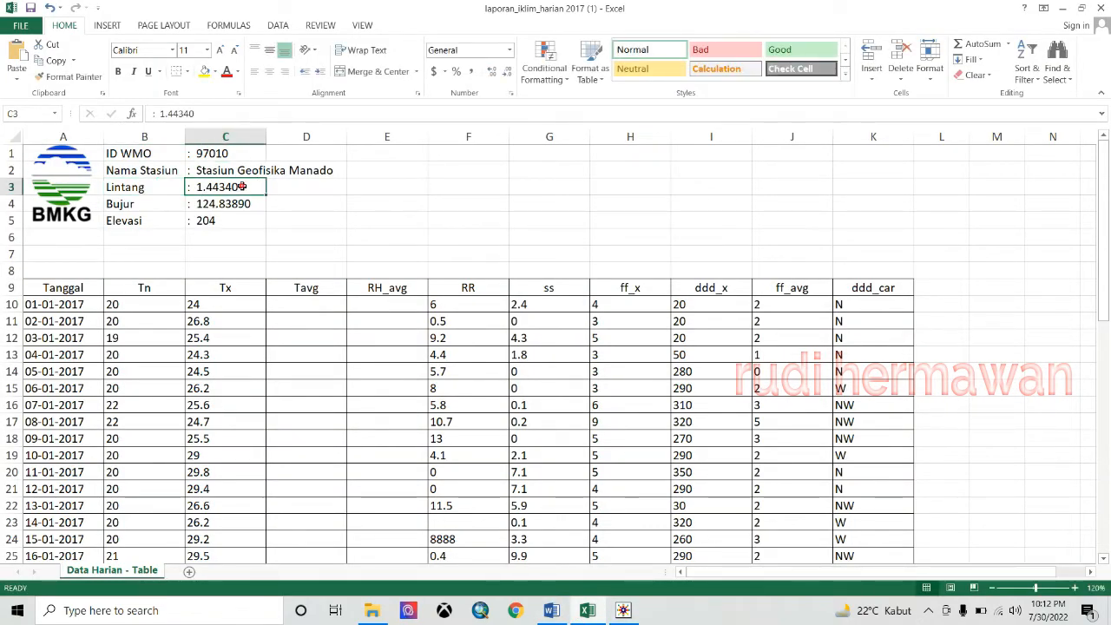
pyautogui.moveTo(198, 114); pyautogui.dragTo(162, 114)
pyautogui.rightClick(166, 117)
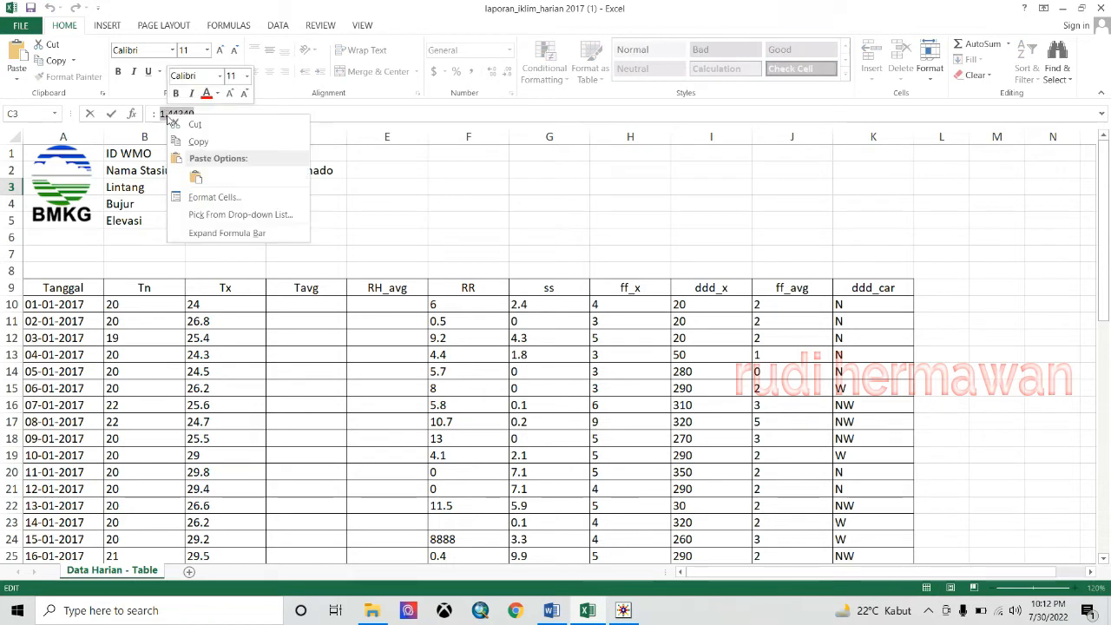
pyautogui.click(198, 141)
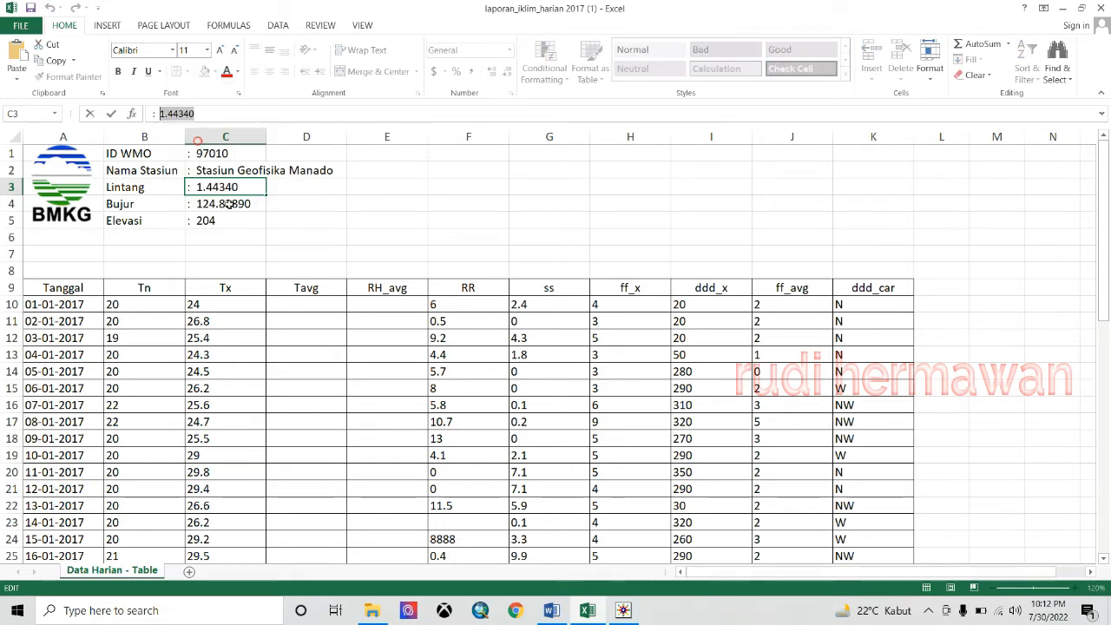
pyautogui.click(623, 612)
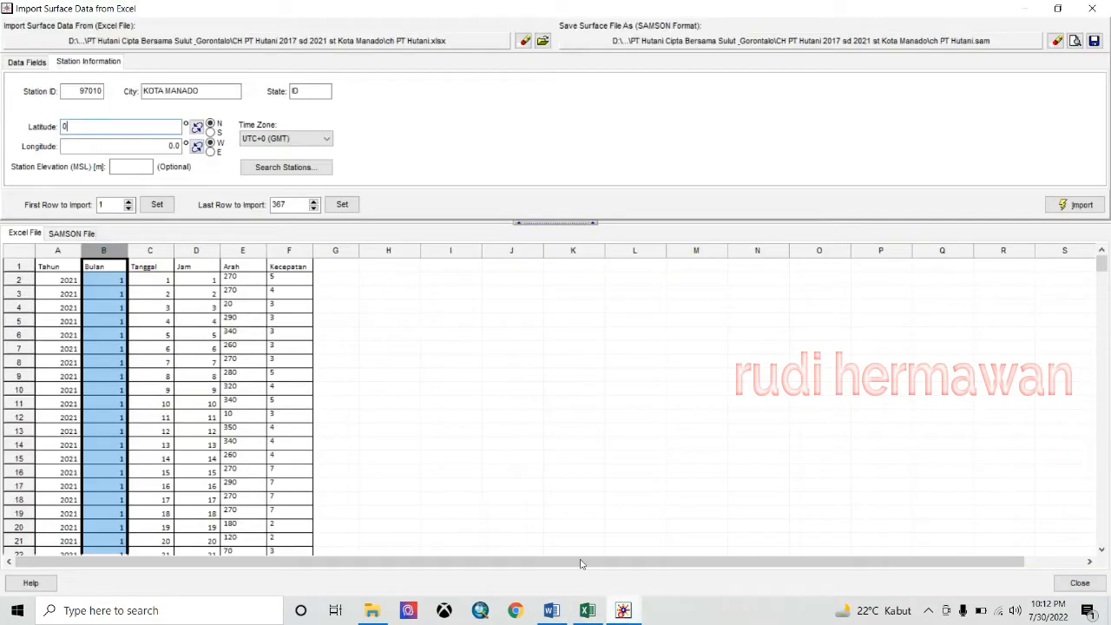
pyautogui.doubleClick(107, 125)
pyautogui.rightClick(100, 127)
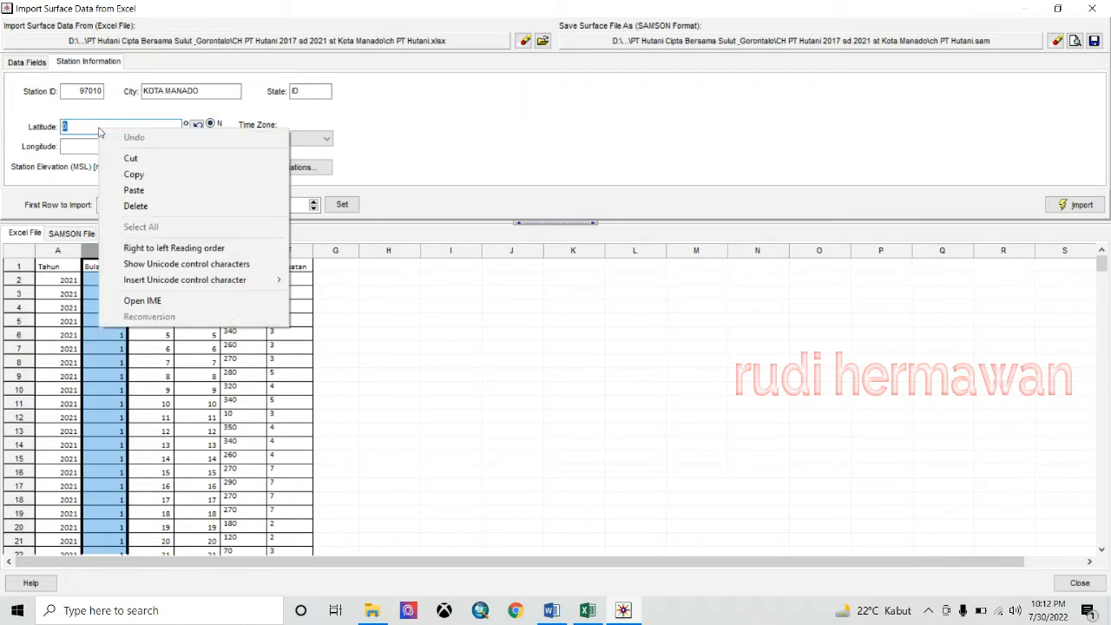
pyautogui.click(142, 192)
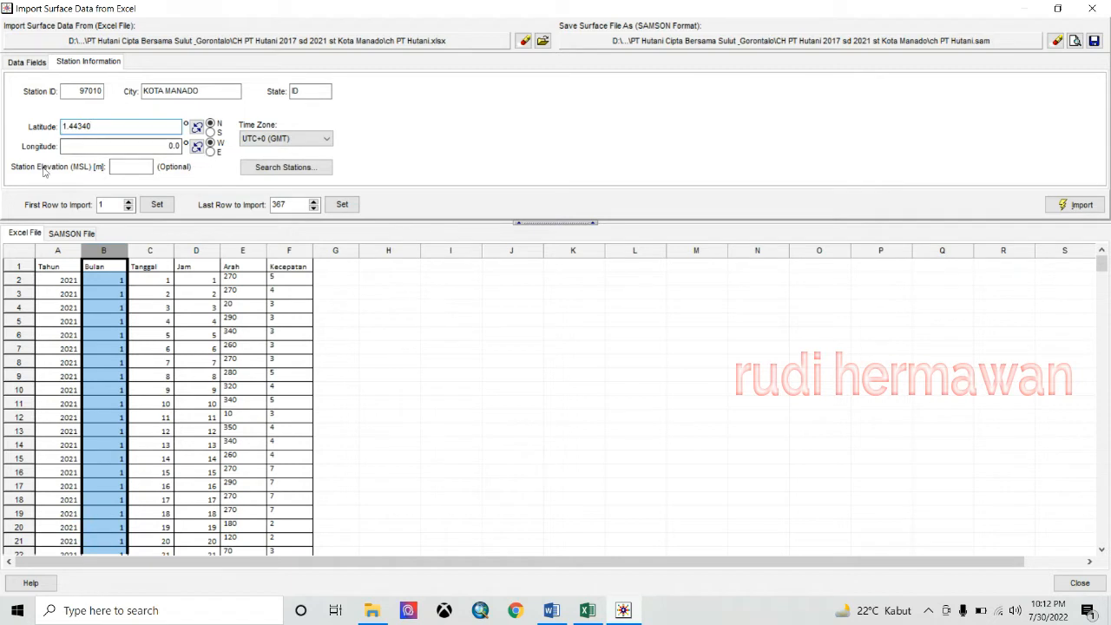
# - Set the longitude hemisphere to east and paste longitude 124.83890 from Excel
pyautogui.click(210, 152)
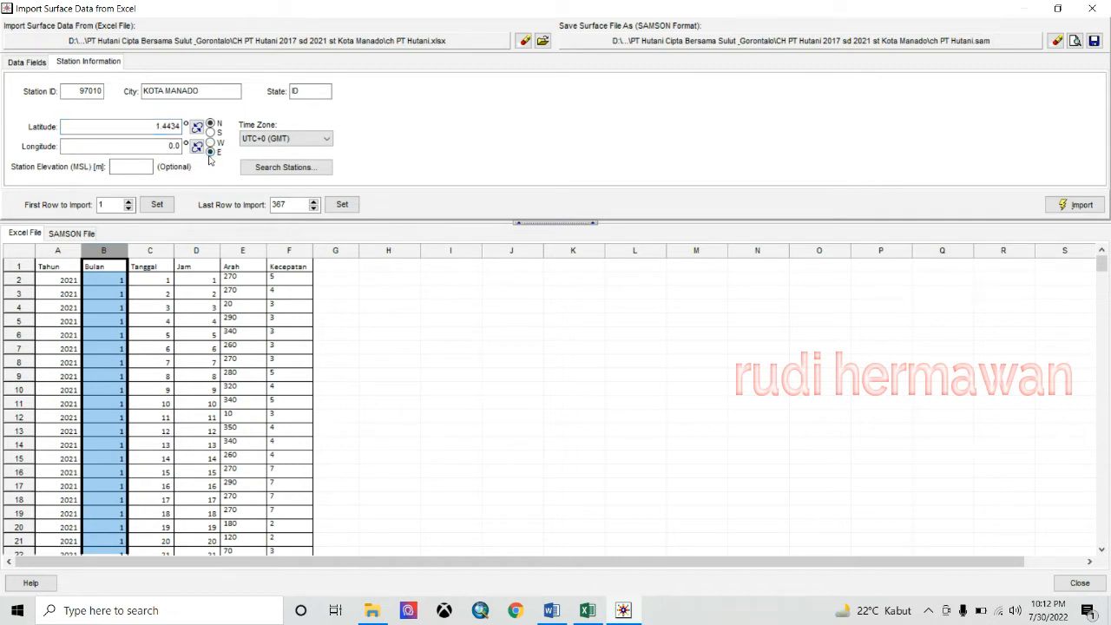
pyautogui.click(160, 147)
pyautogui.click(588, 610)
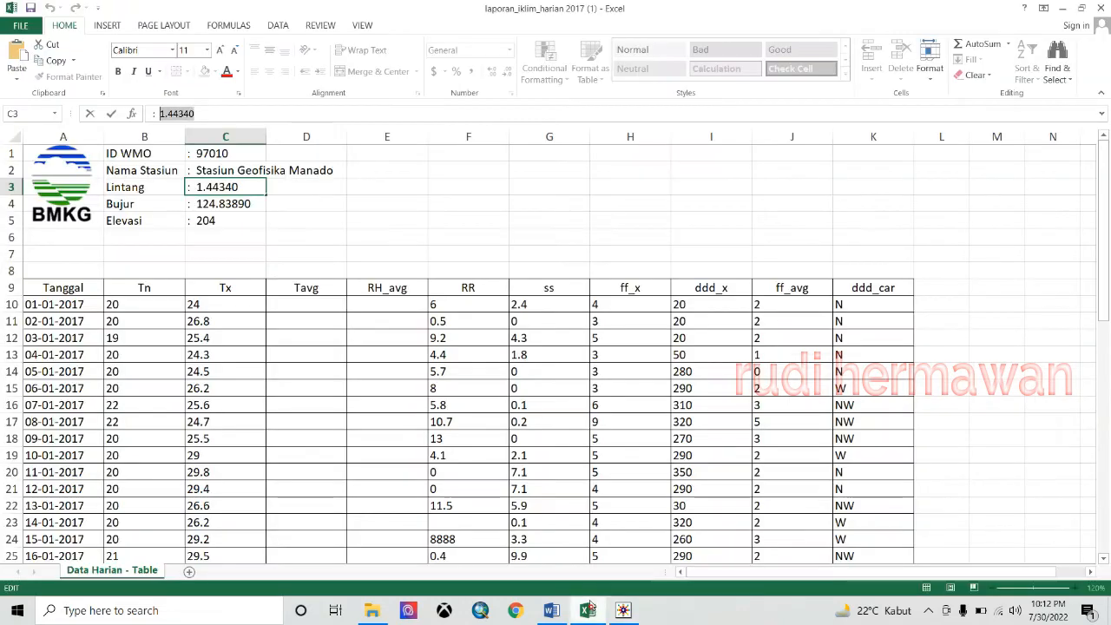
pyautogui.click(228, 207)
pyautogui.moveTo(204, 114); pyautogui.dragTo(160, 114)
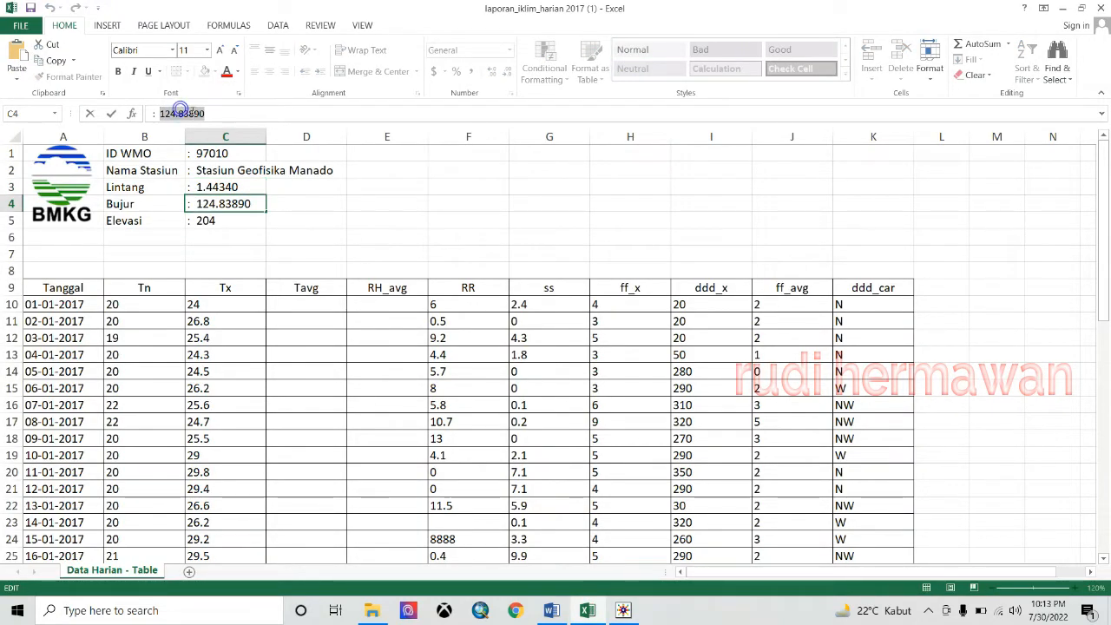
pyautogui.rightClick(197, 115)
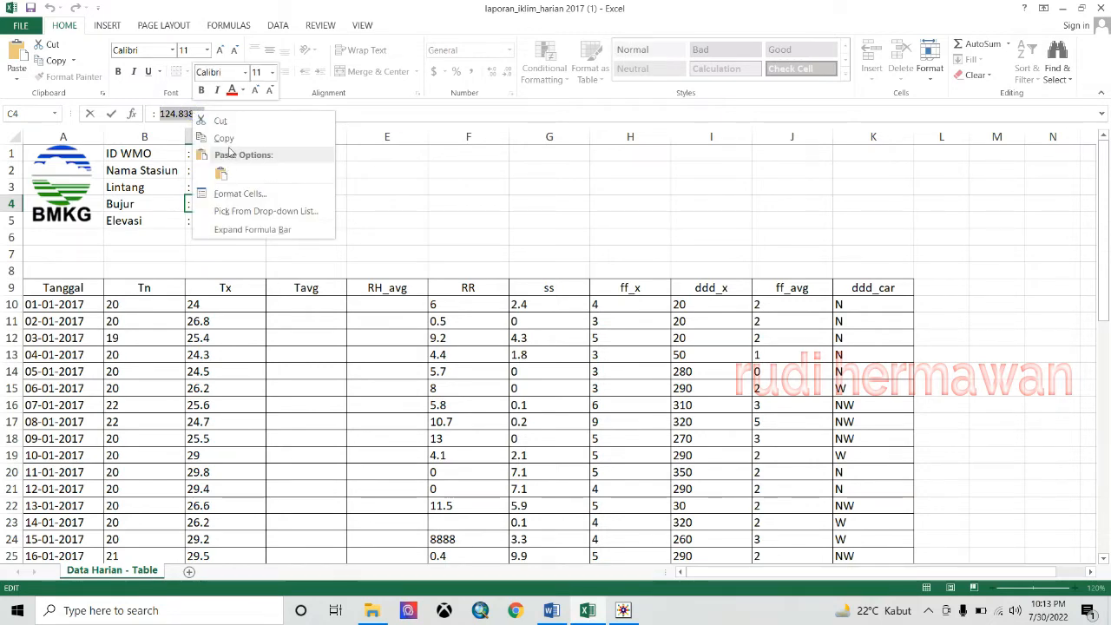
pyautogui.click(224, 139)
pyautogui.click(623, 611)
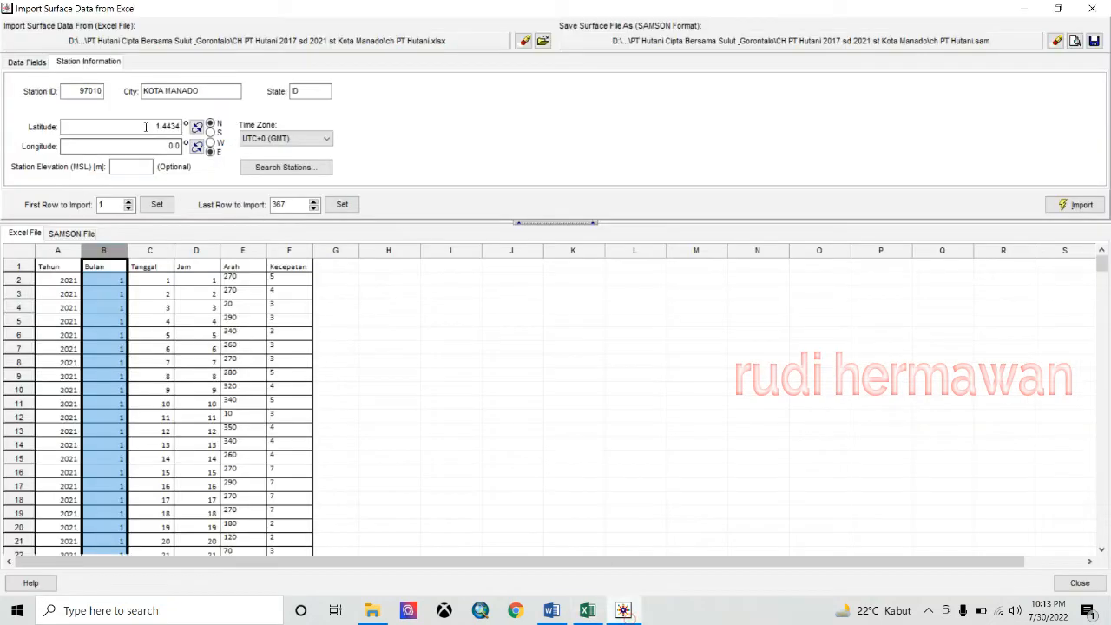
pyautogui.click(164, 146)
pyautogui.rightClick(84, 144)
pyautogui.click(139, 202)
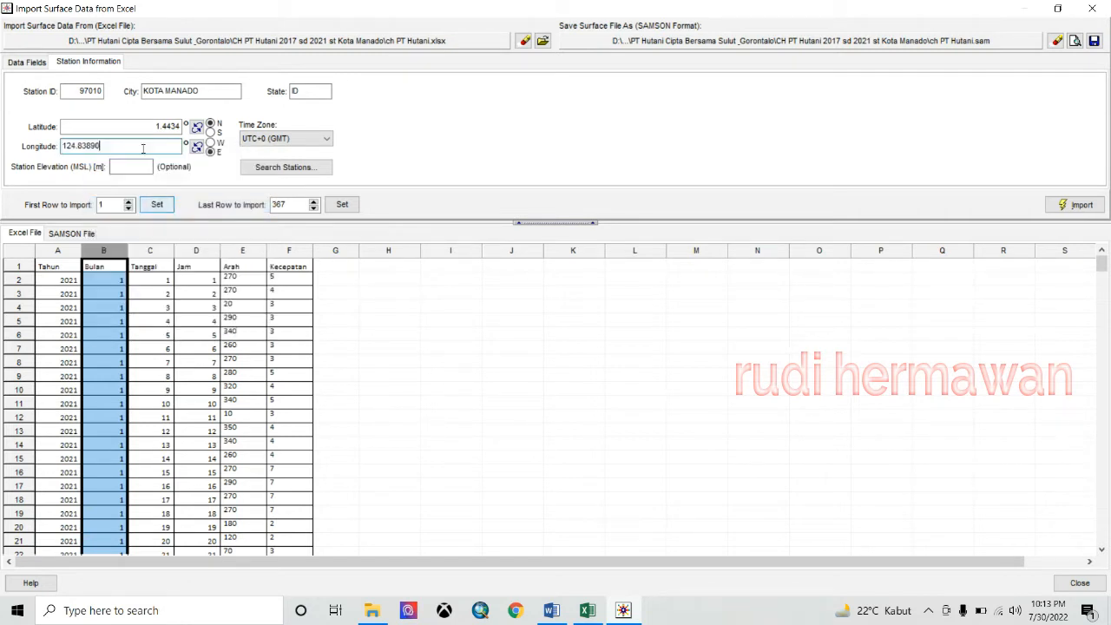
# - Copy elevation 204 from Excel cell C5 into Station Elevation
pyautogui.click(132, 166)
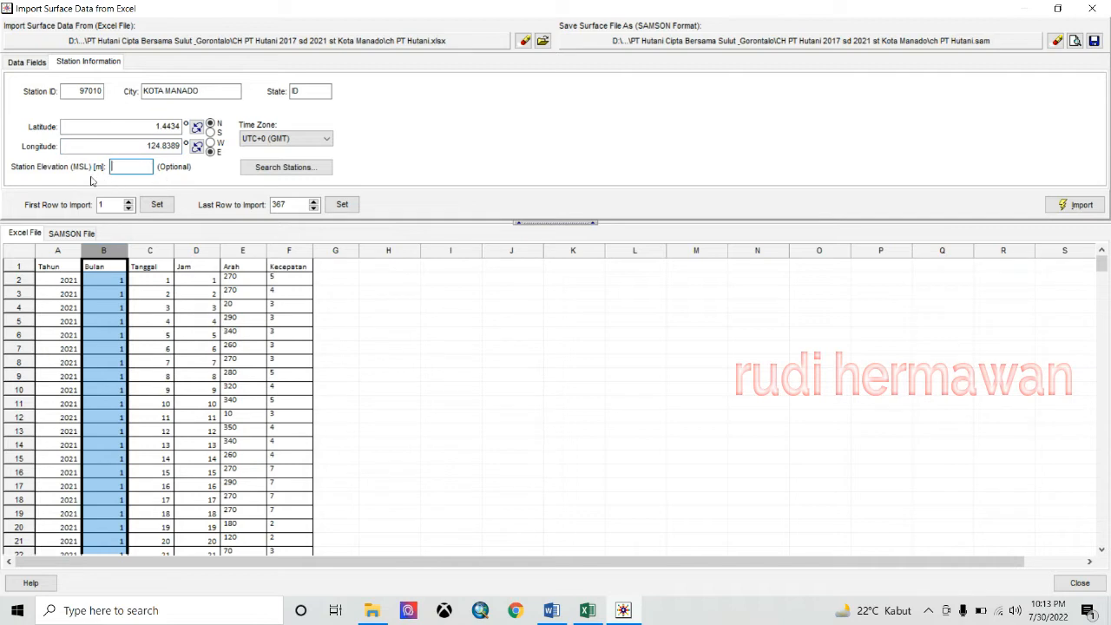
pyautogui.click(587, 611)
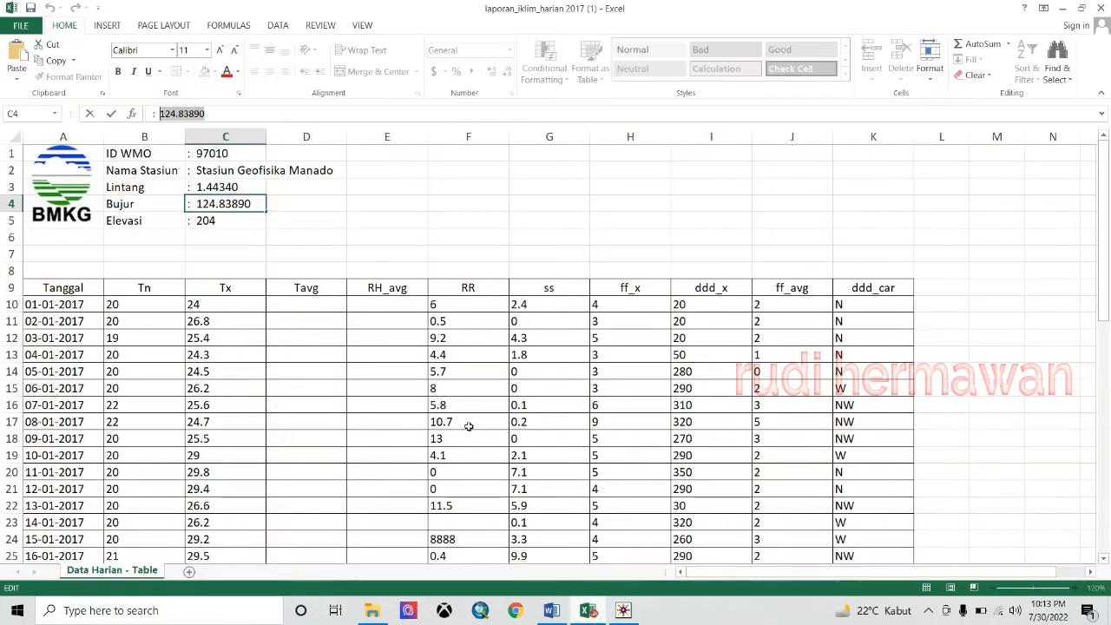
pyautogui.click(213, 221)
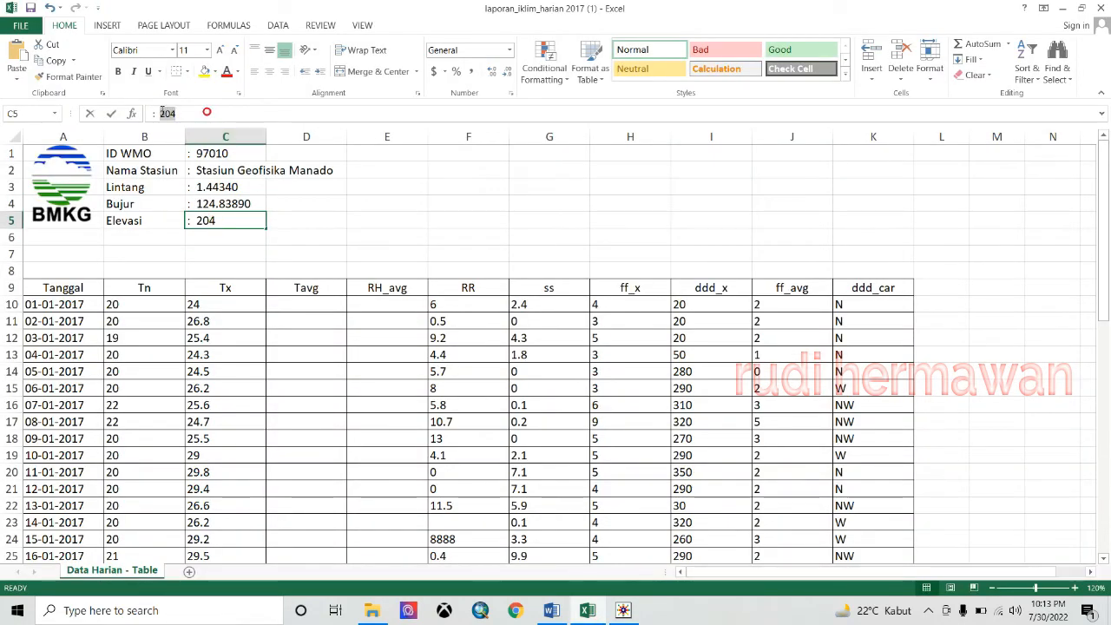
pyautogui.doubleClick(168, 114)
pyautogui.rightClick(167, 113)
pyautogui.click(189, 140)
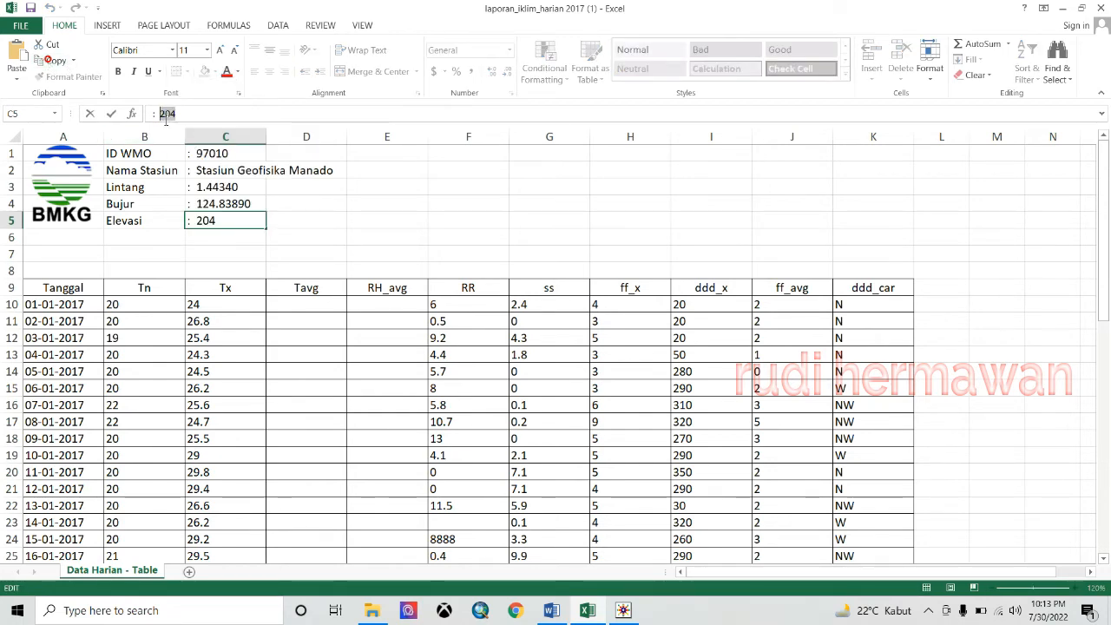
pyautogui.click(622, 611)
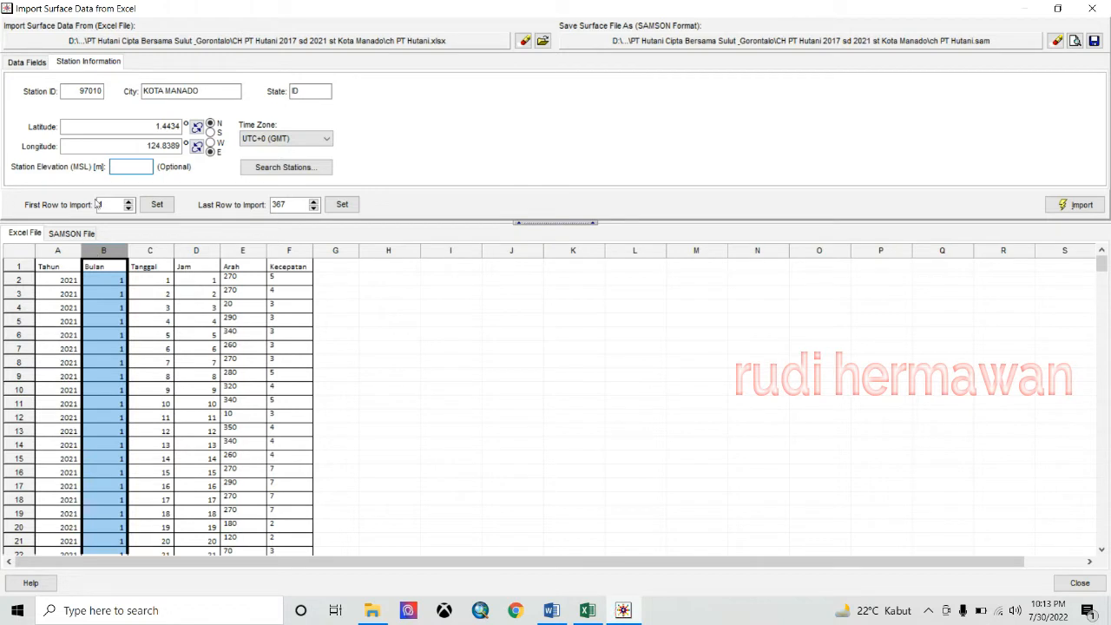
pyautogui.rightClick(112, 165)
pyautogui.click(152, 224)
# - Choose UTC+7 (Bangkok) as the station time zone
pyautogui.click(321, 139)
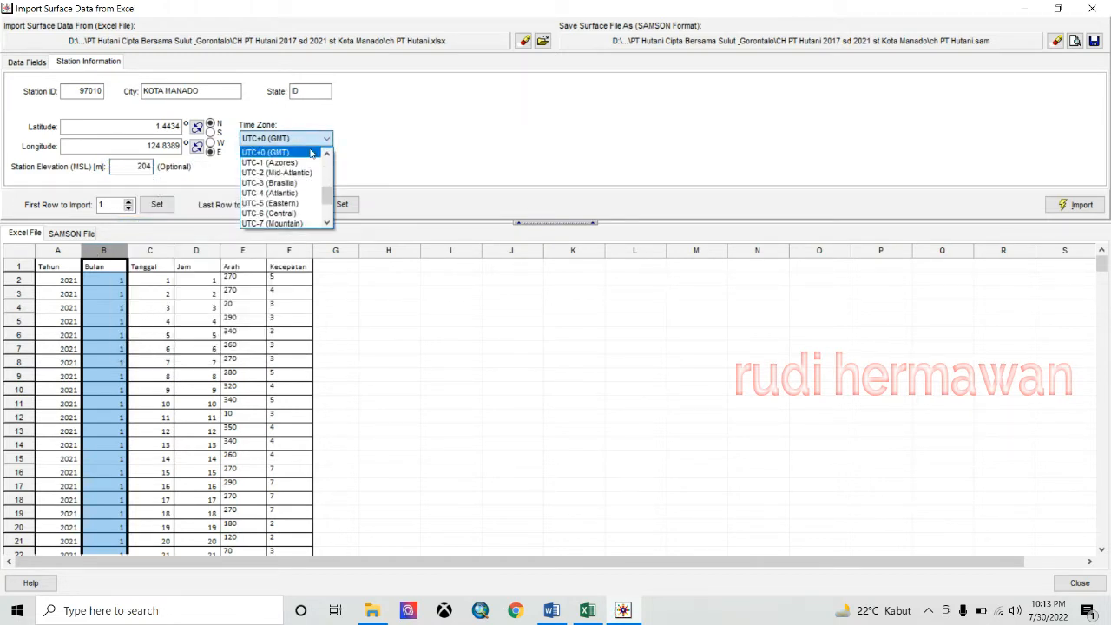
pyautogui.scroll(2, 327, 159)
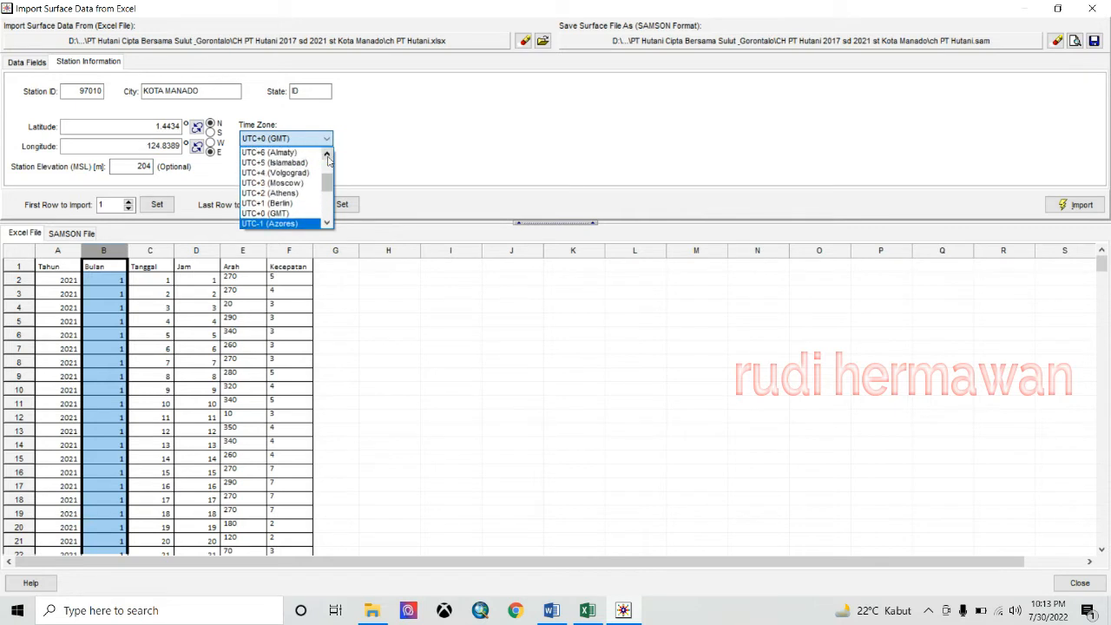
pyautogui.click(327, 157)
pyautogui.click(286, 163)
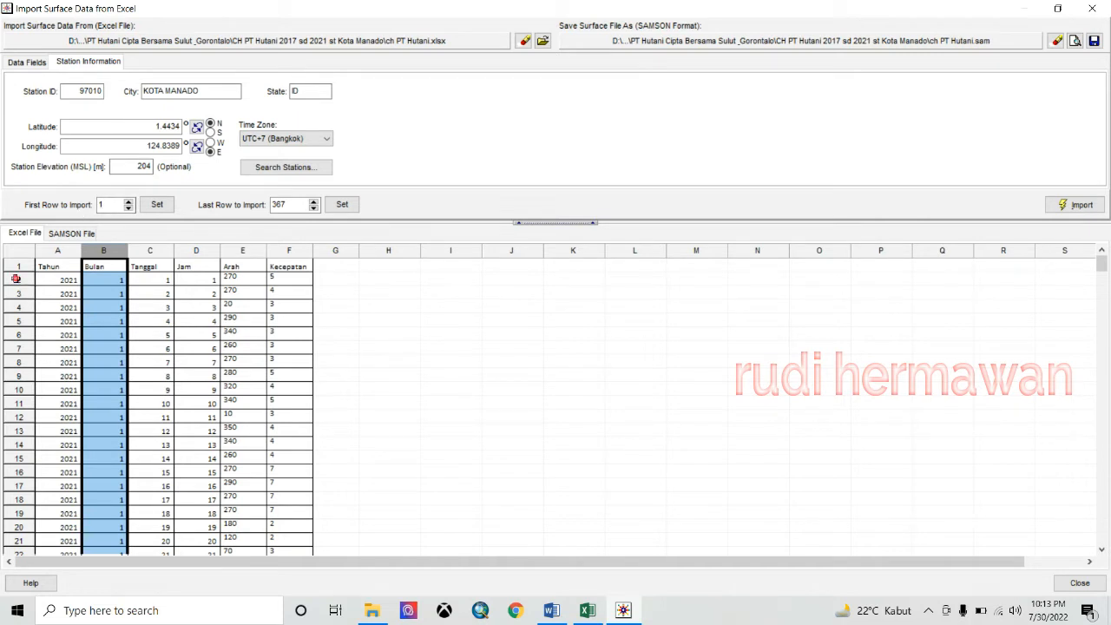
# - Set the import range to rows 2 through 366 and choose where to save the SAMSON output
pyautogui.click(50, 280)
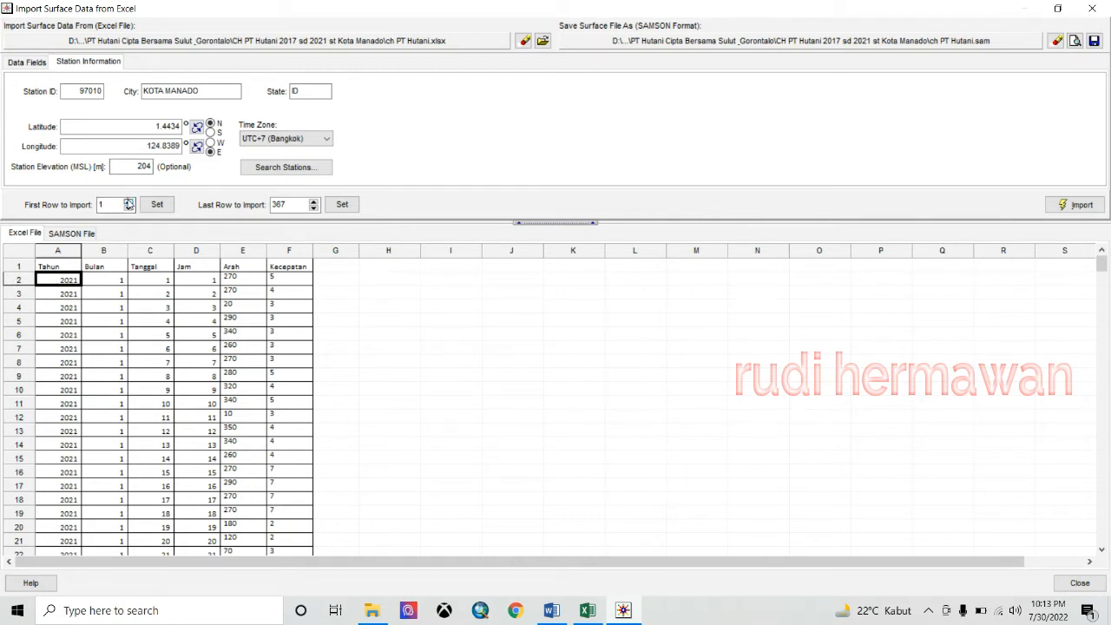
pyautogui.click(128, 201)
pyautogui.moveTo(1104, 276); pyautogui.dragTo(1100, 553)
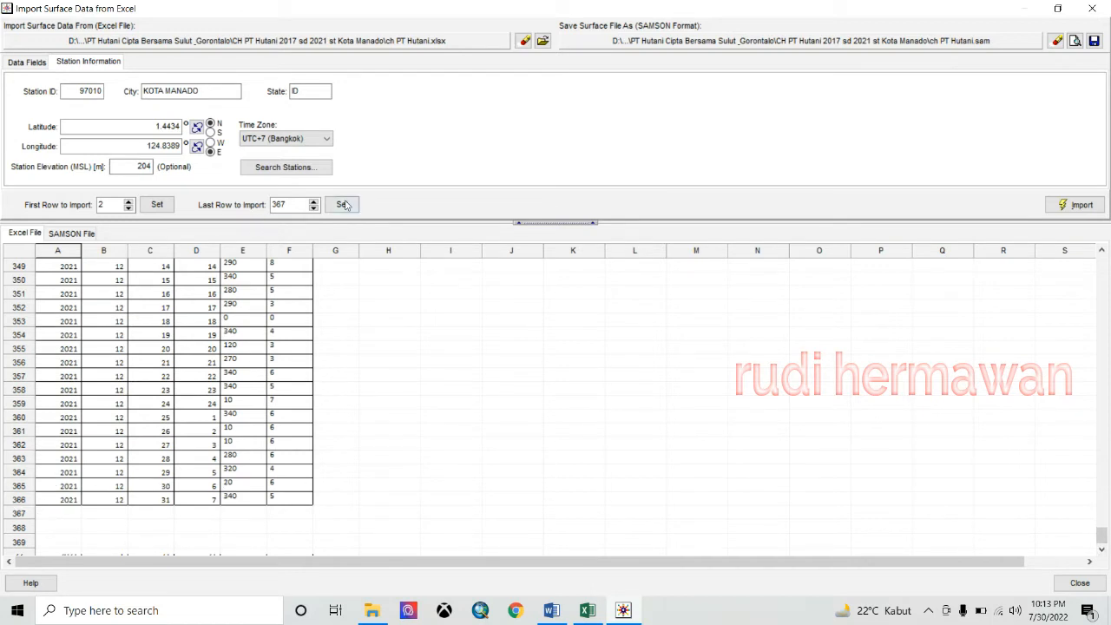
pyautogui.click(314, 208)
pyautogui.click(1095, 41)
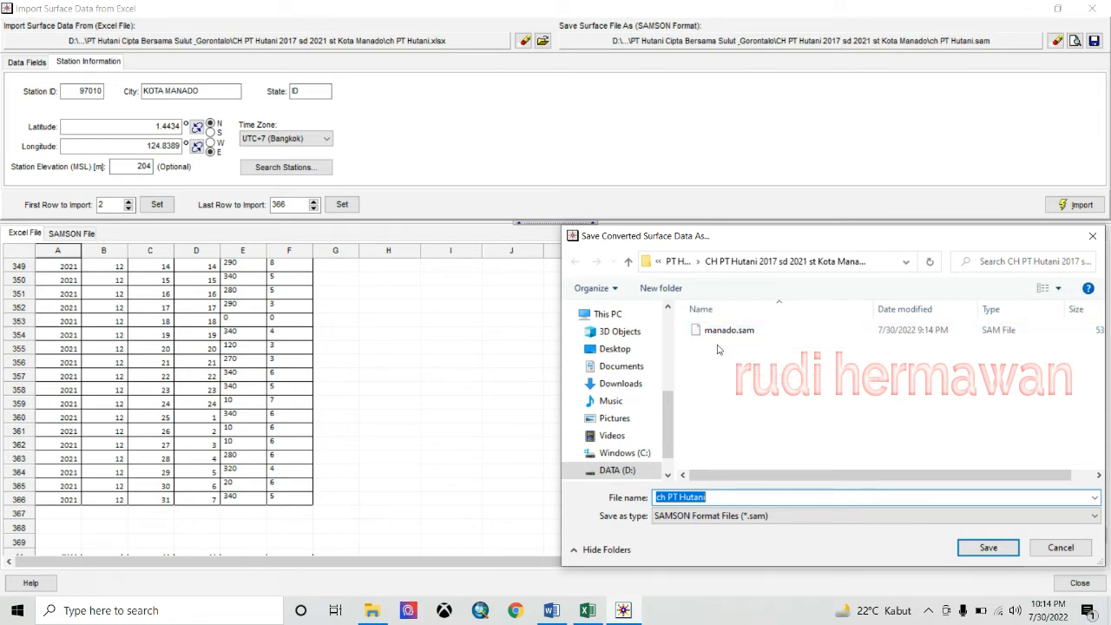
# - Save the converted output as manado1.sam in the Kota Manado folder
pyautogui.click(720, 330)
pyautogui.click(727, 497)
pyautogui.click(727, 498)
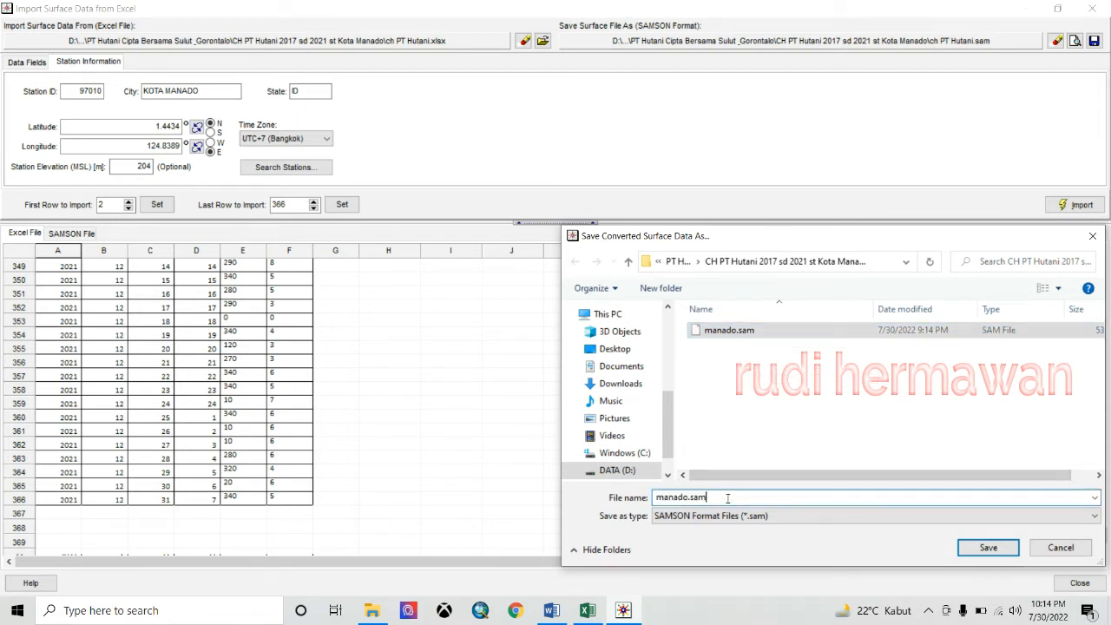
pyautogui.press('BackSpace')
pyautogui.press('BackSpace')
pyautogui.press('BackSpace')
pyautogui.press('BackSpace')
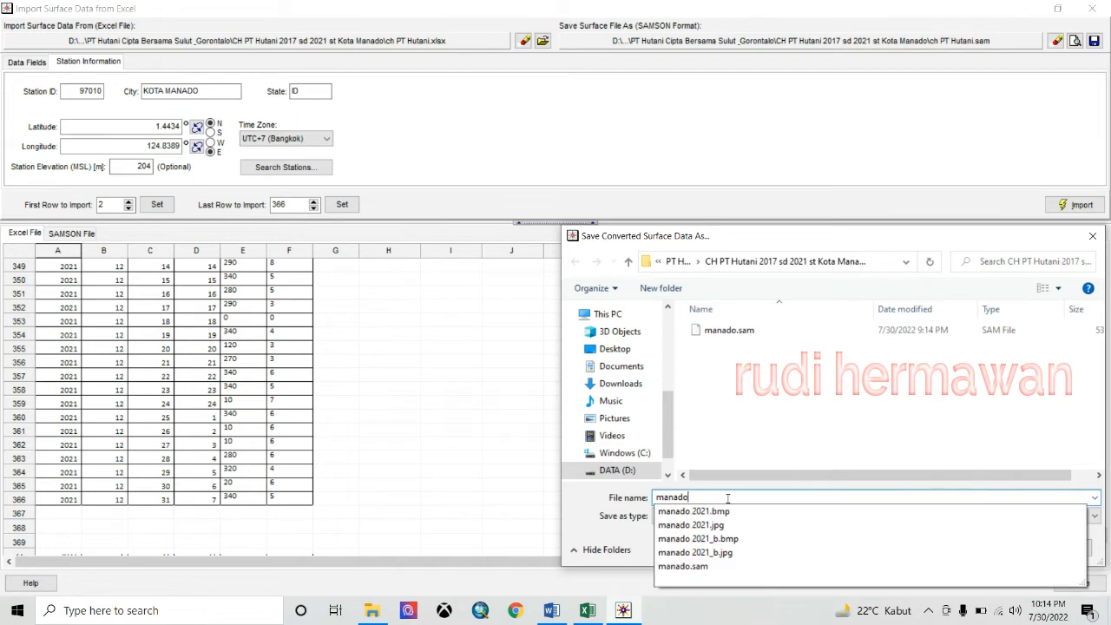
pyautogui.write('1')
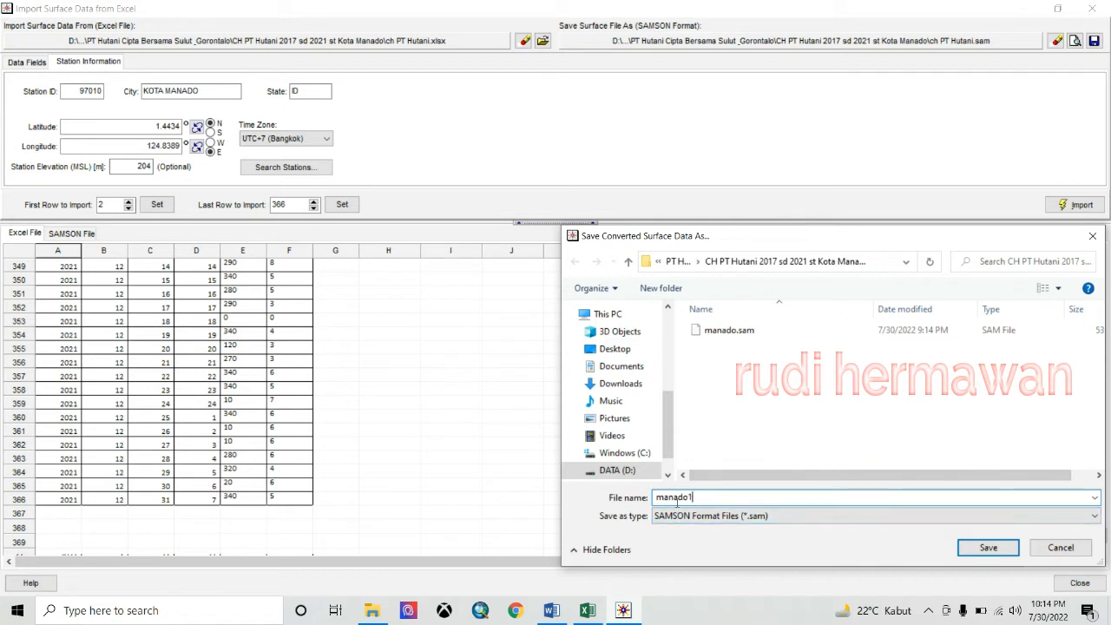
pyautogui.click(995, 553)
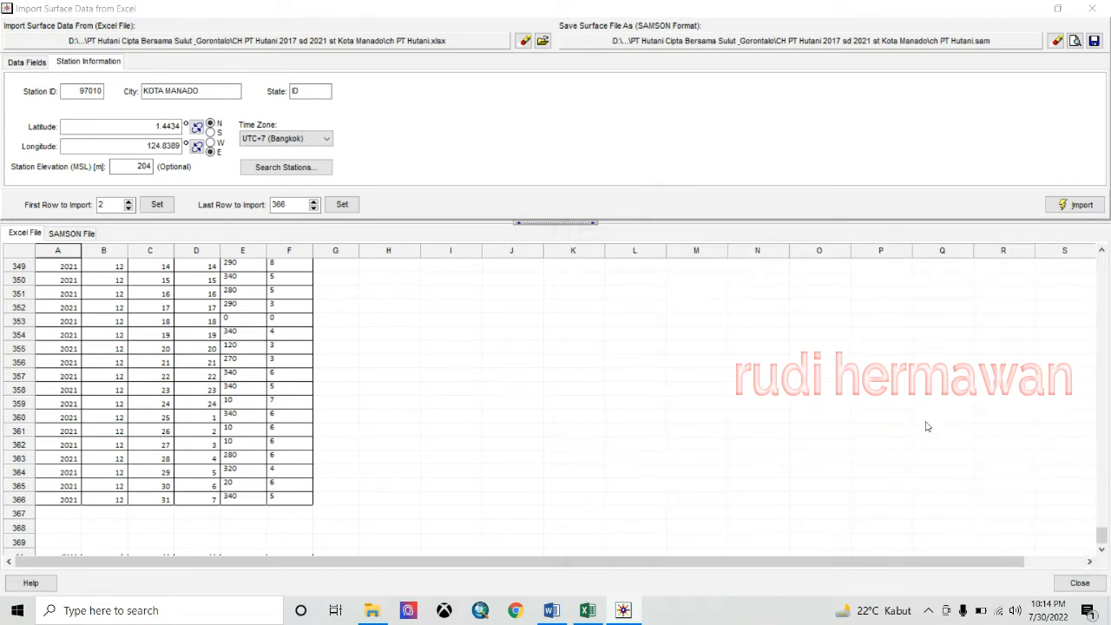
# - Run the import, decline viewing the new file, and close the import window
pyautogui.click(1072, 207)
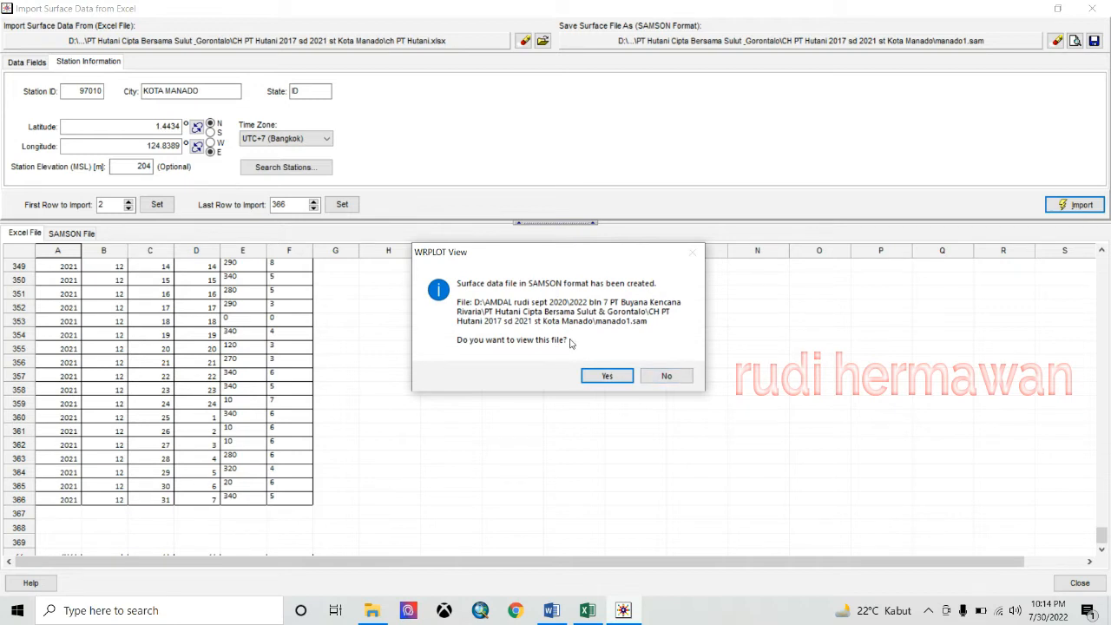
pyautogui.click(667, 376)
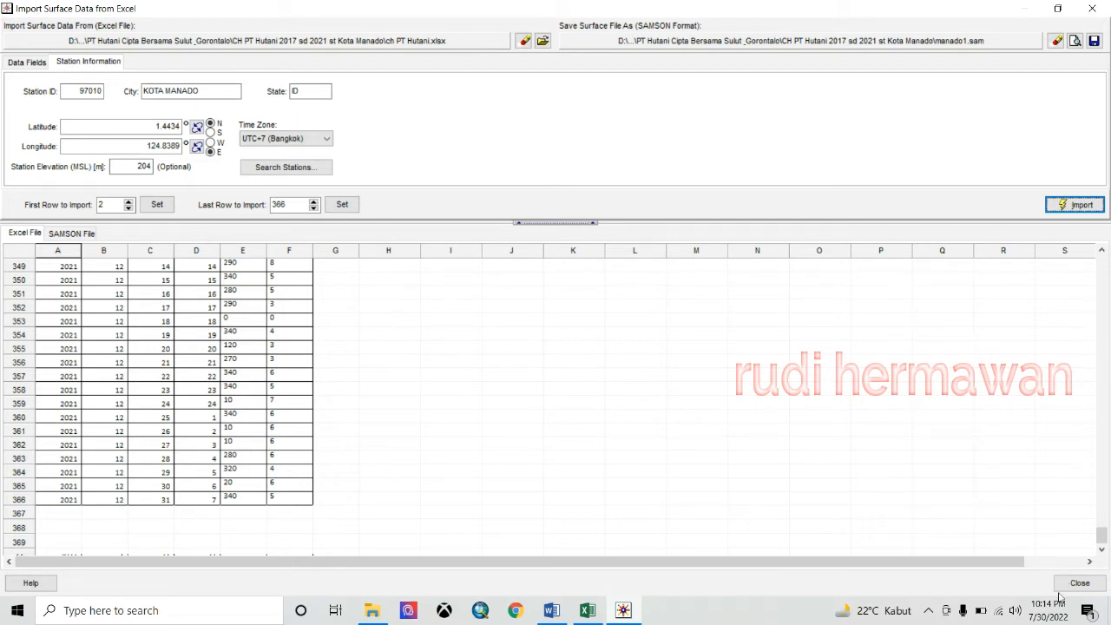
pyautogui.click(19, 64)
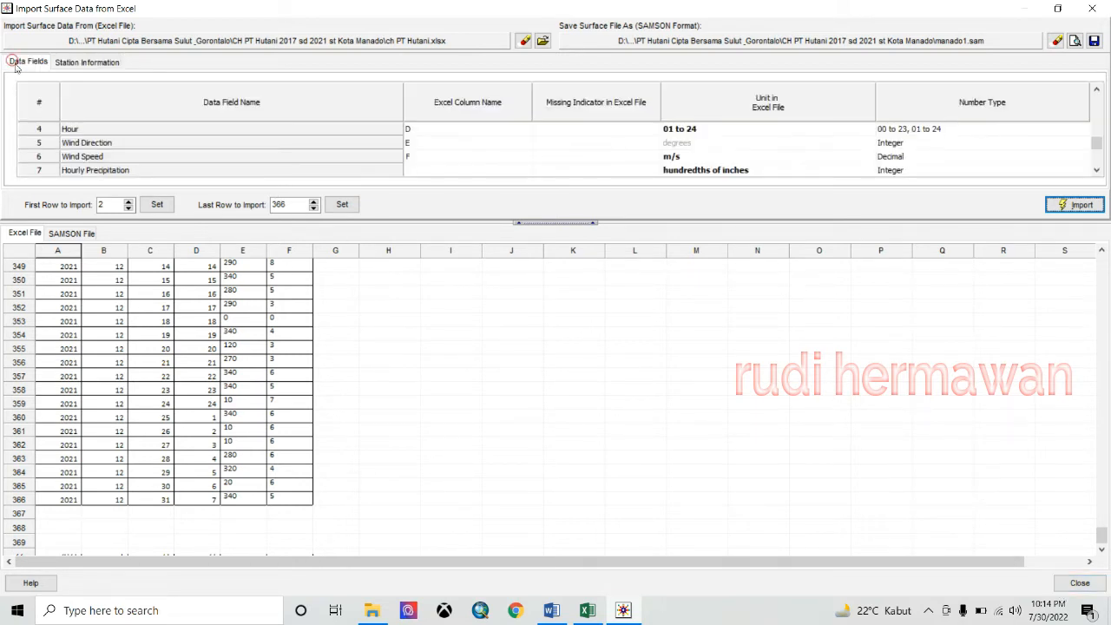
pyautogui.click(63, 61)
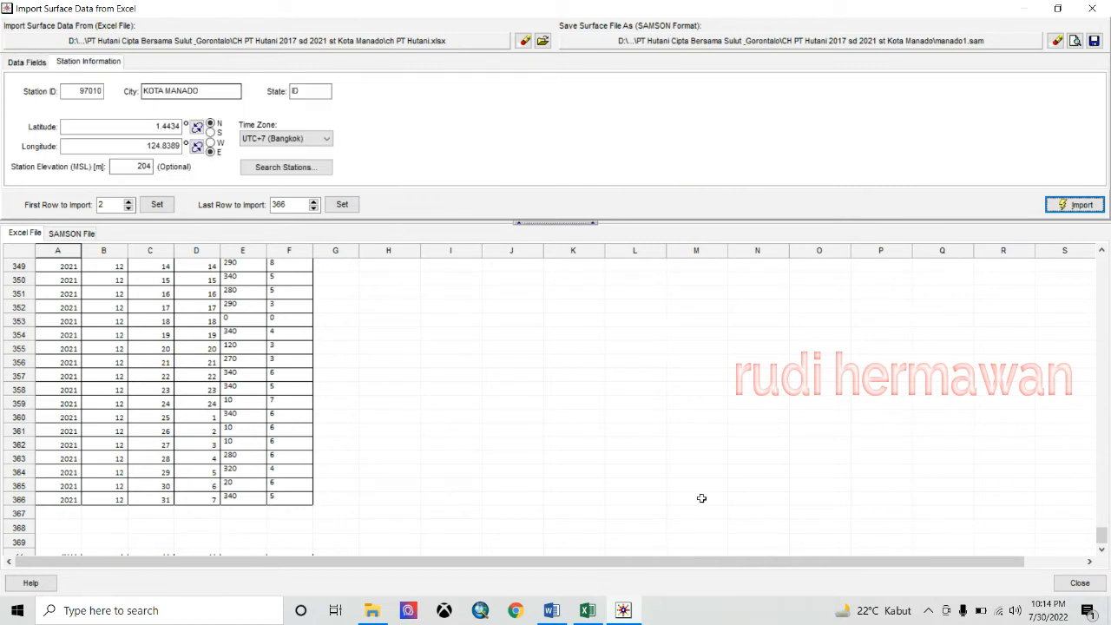
pyautogui.click(1079, 583)
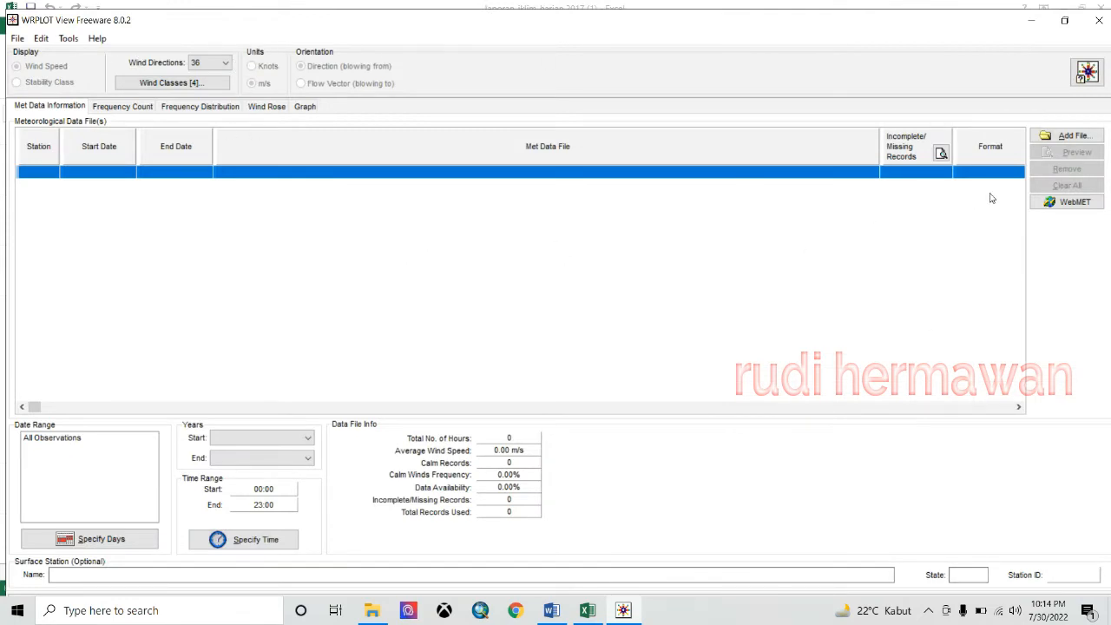
# - Add manado1.sam as the met data file for station 97010
pyautogui.click(1059, 136)
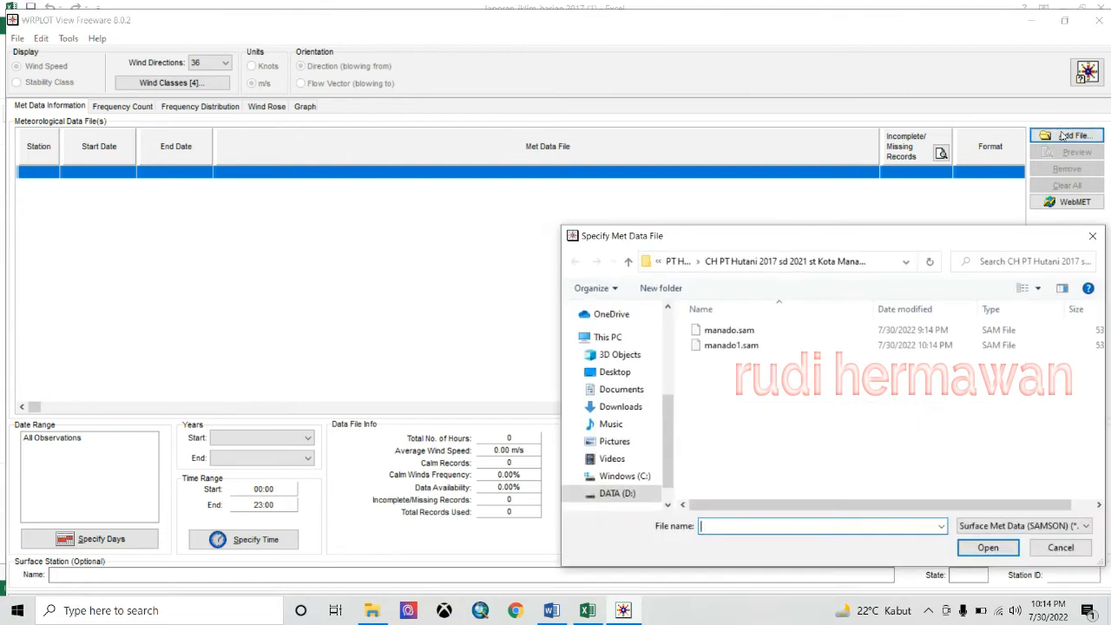
pyautogui.click(740, 347)
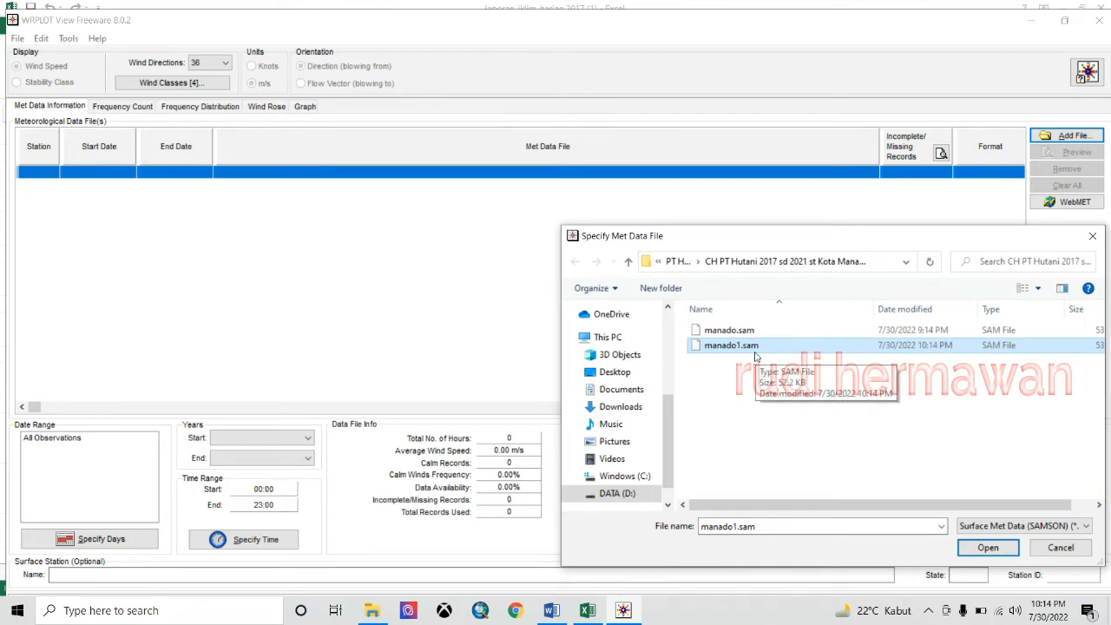
pyautogui.click(990, 549)
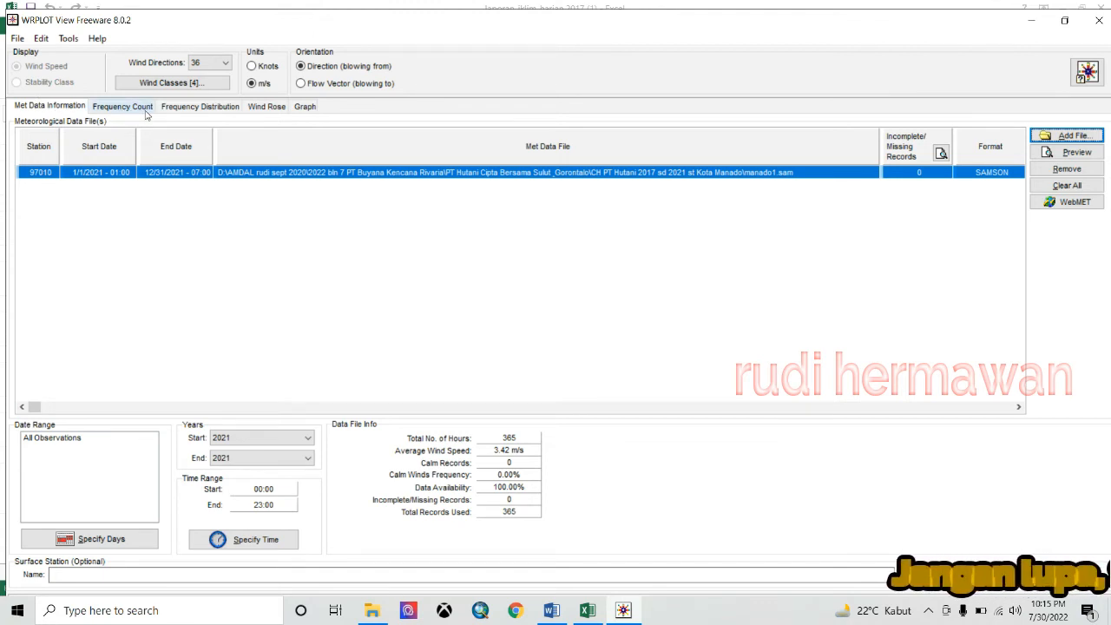
# - Display the station 97010 wind rose, glance at the Graph chart, and return to the rose
pyautogui.click(266, 107)
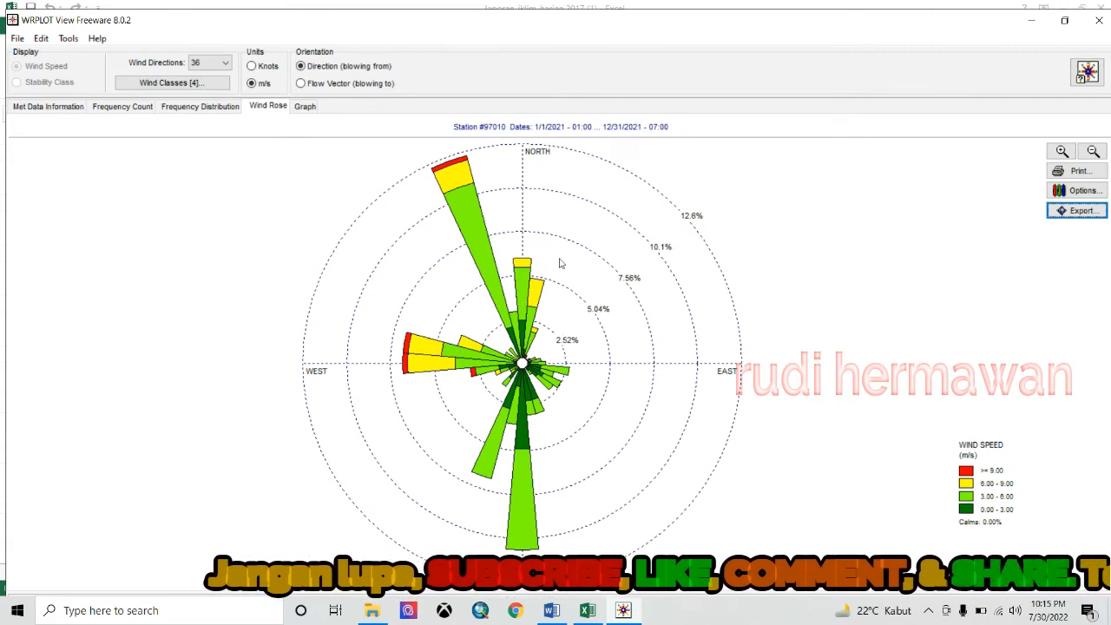
pyautogui.click(308, 110)
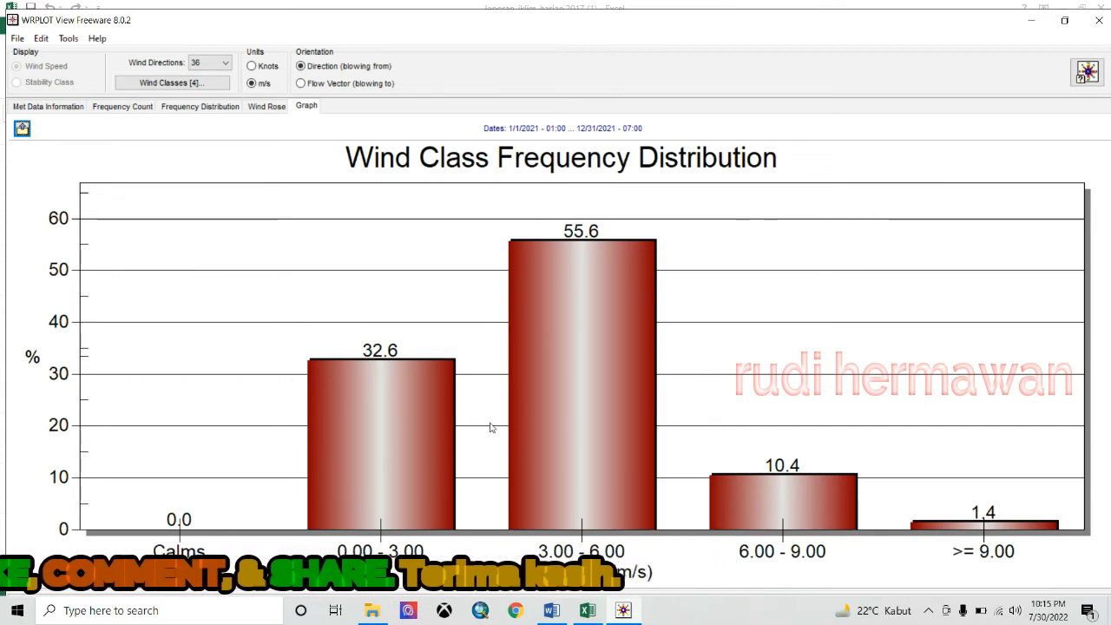
pyautogui.click(270, 115)
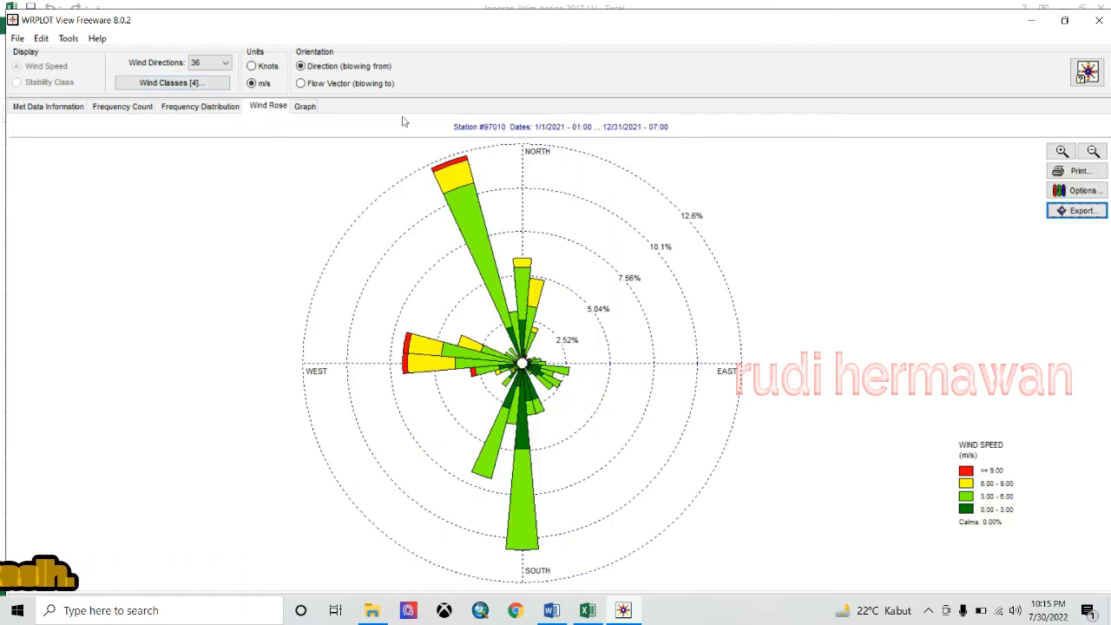
# - Set the first wind class to start at 0.00 m/s and redraw the rose with four classes
pyautogui.click(163, 83)
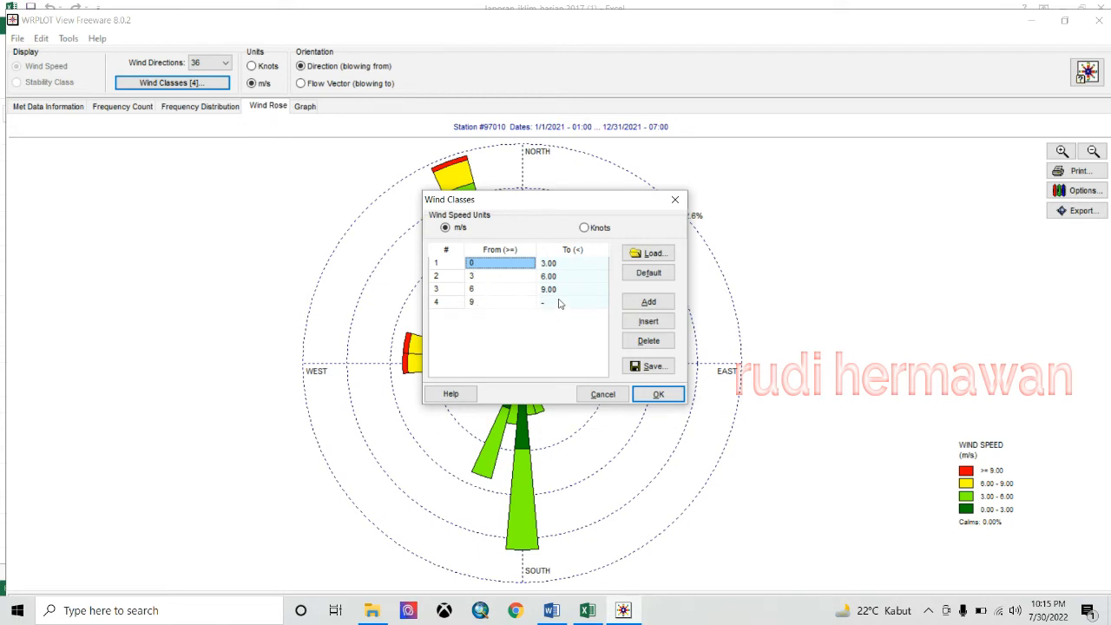
pyautogui.click(649, 302)
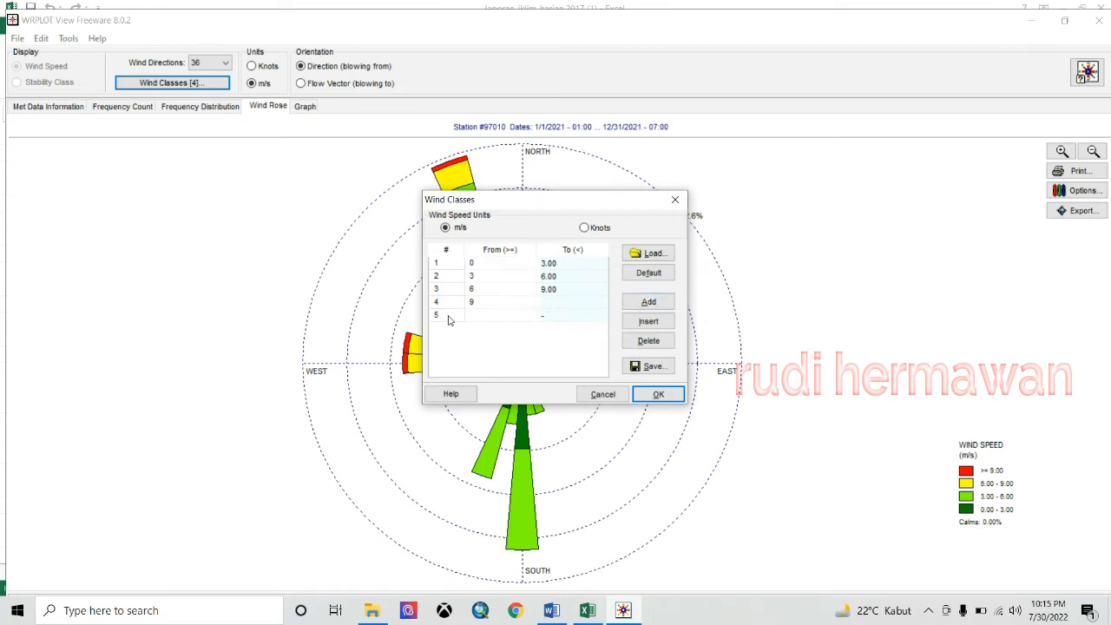
pyautogui.click(647, 341)
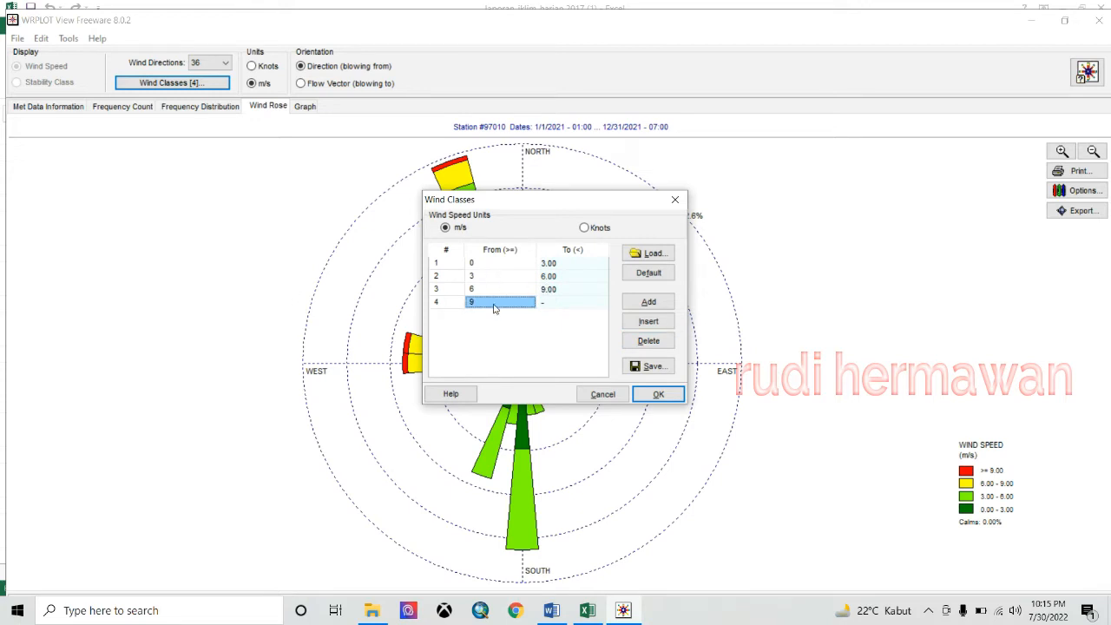
pyautogui.click(478, 264)
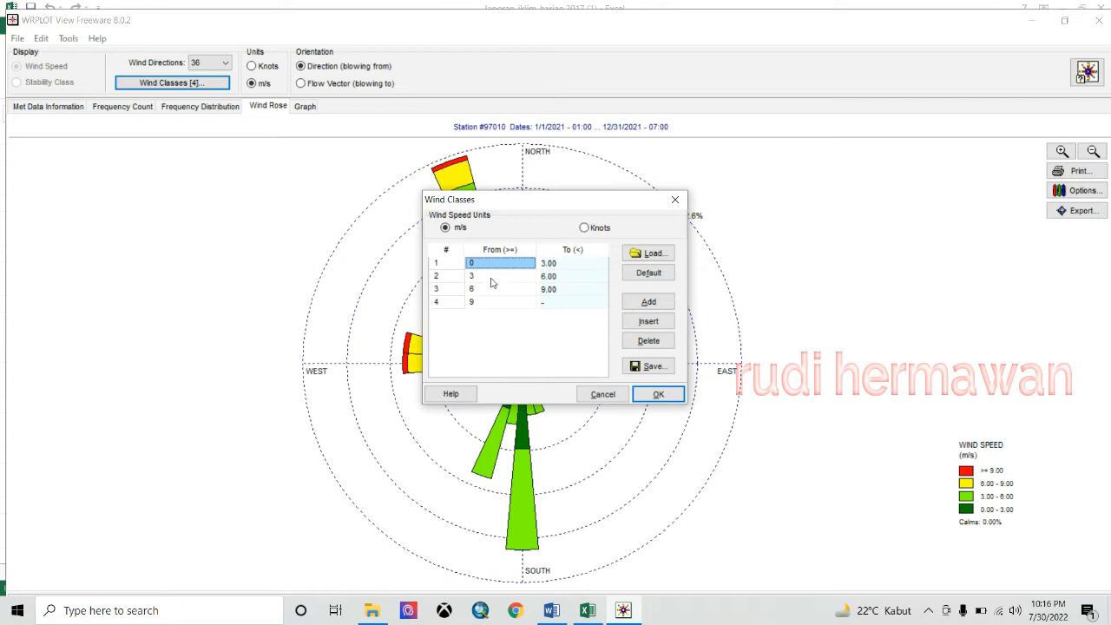
pyautogui.click(484, 266)
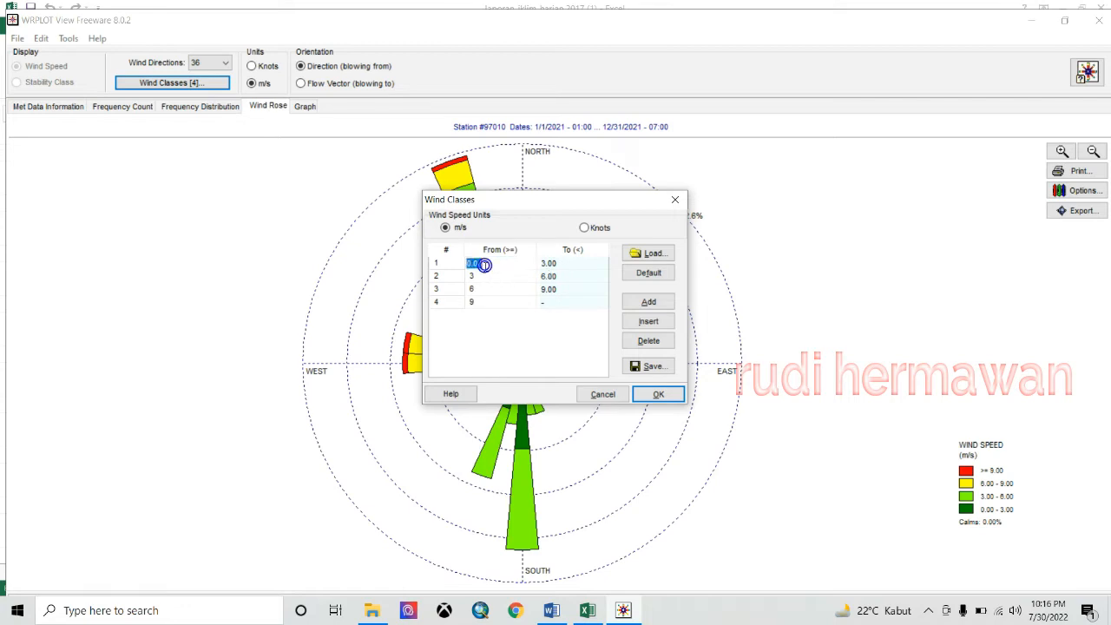
pyautogui.click(486, 278)
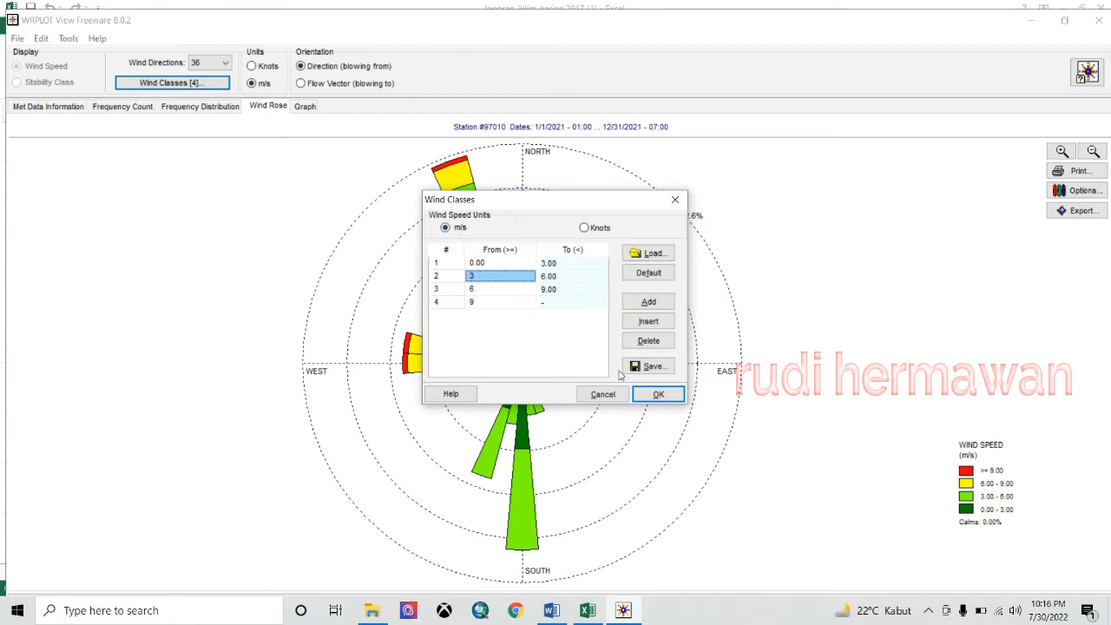
pyautogui.click(657, 394)
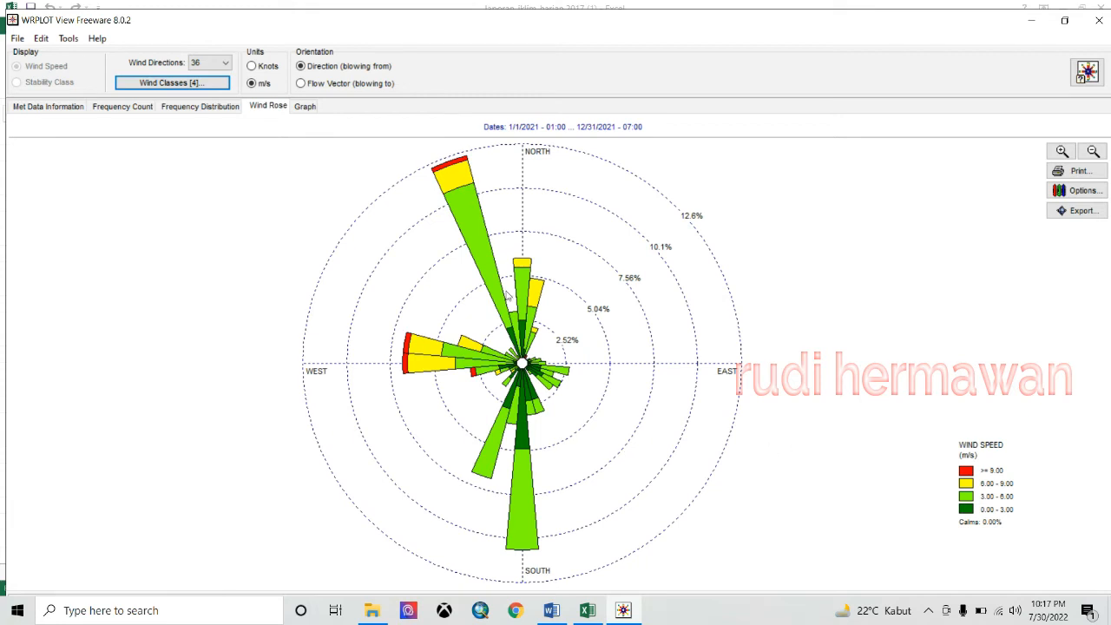
# - Export the wind rose as 1000-pixel bitmap 'manado 2021a', then show the frequency chart
pyautogui.click(41, 38)
pyautogui.moveTo(124, 57)
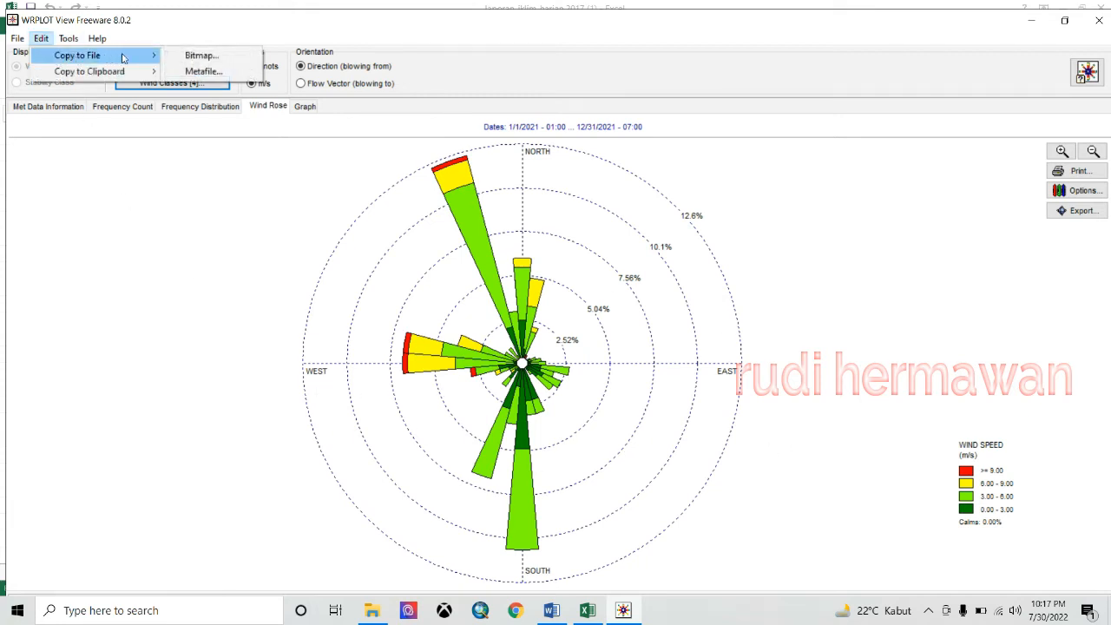
pyautogui.click(205, 59)
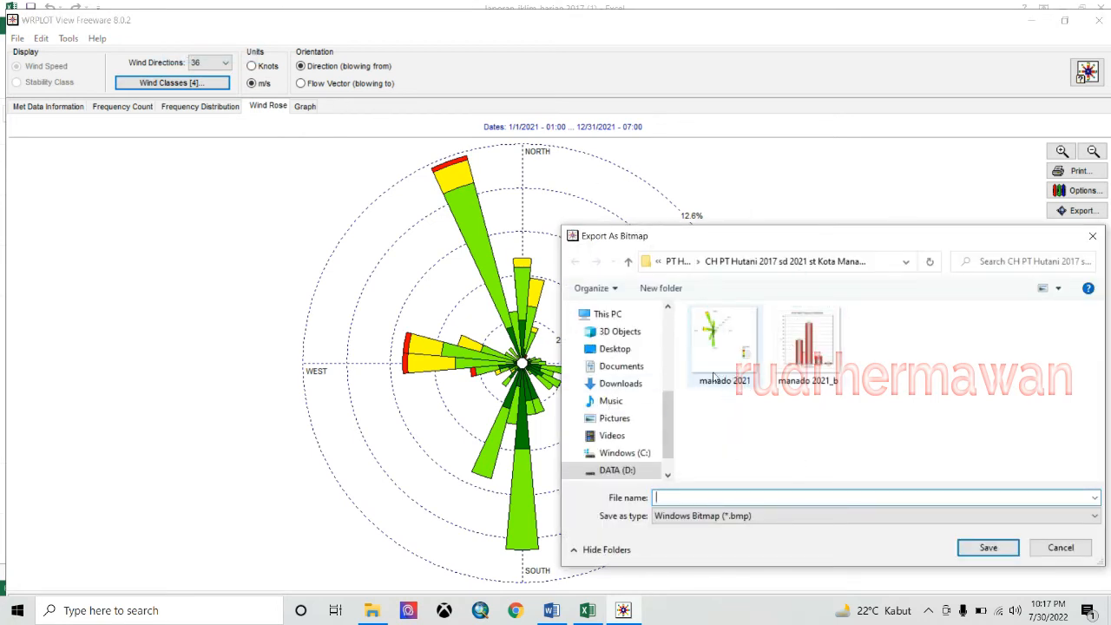
pyautogui.click(715, 372)
pyautogui.click(719, 498)
pyautogui.click(721, 497)
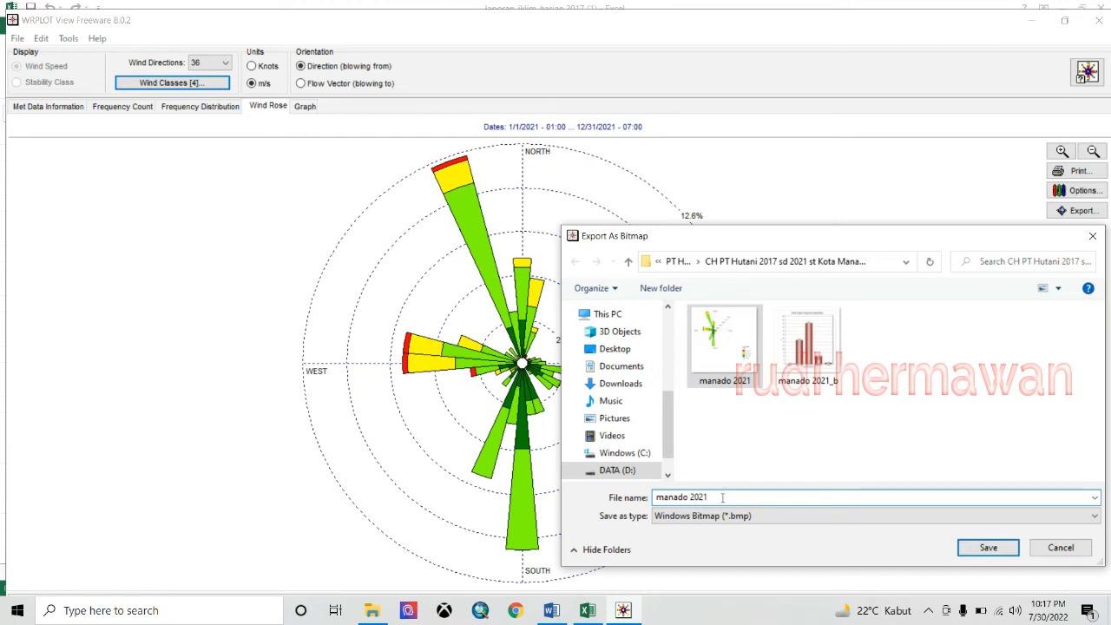
pyautogui.write('a')
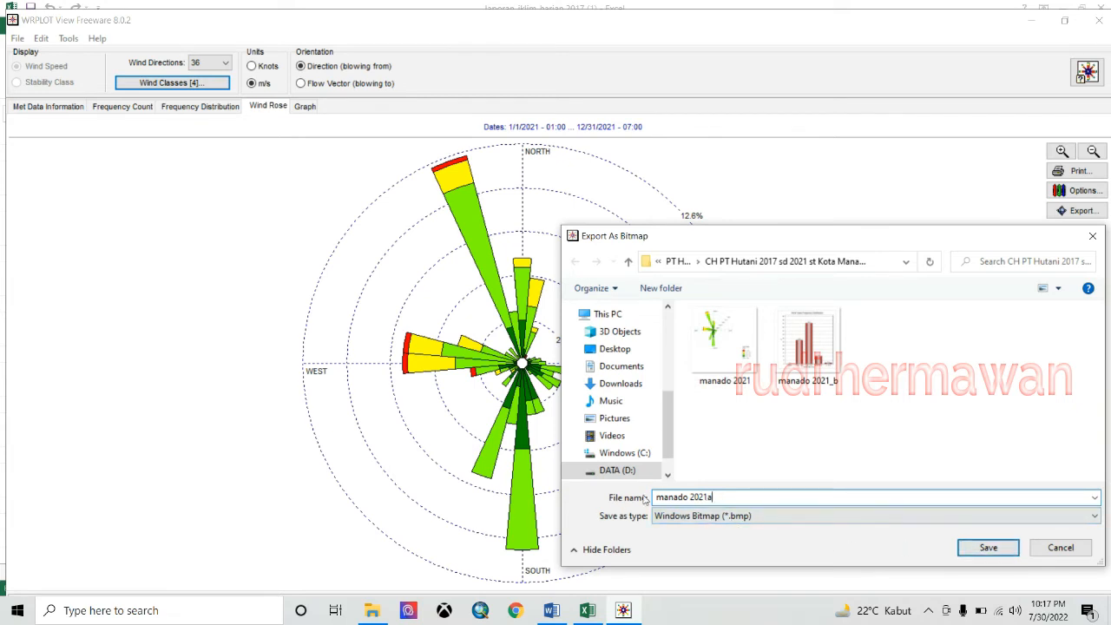
pyautogui.click(988, 547)
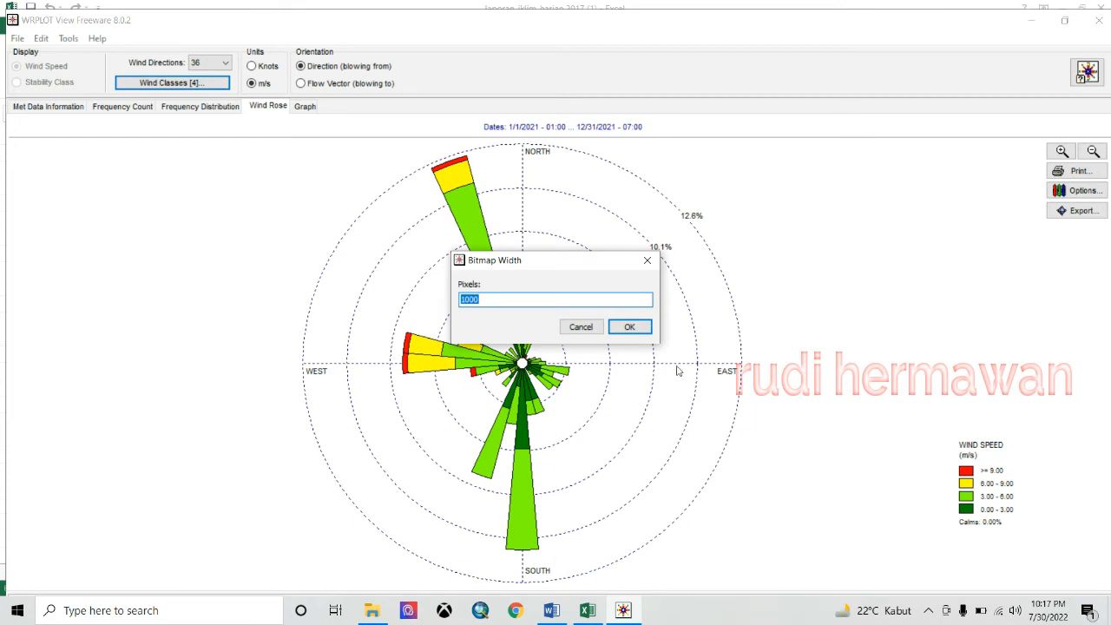
pyautogui.click(630, 328)
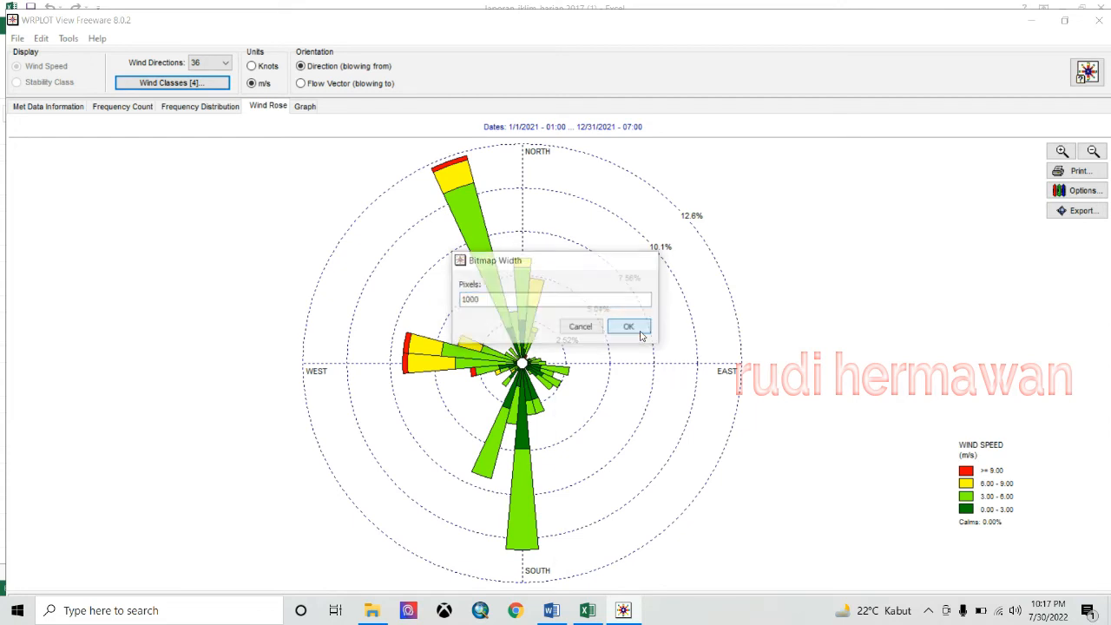
pyautogui.click(308, 106)
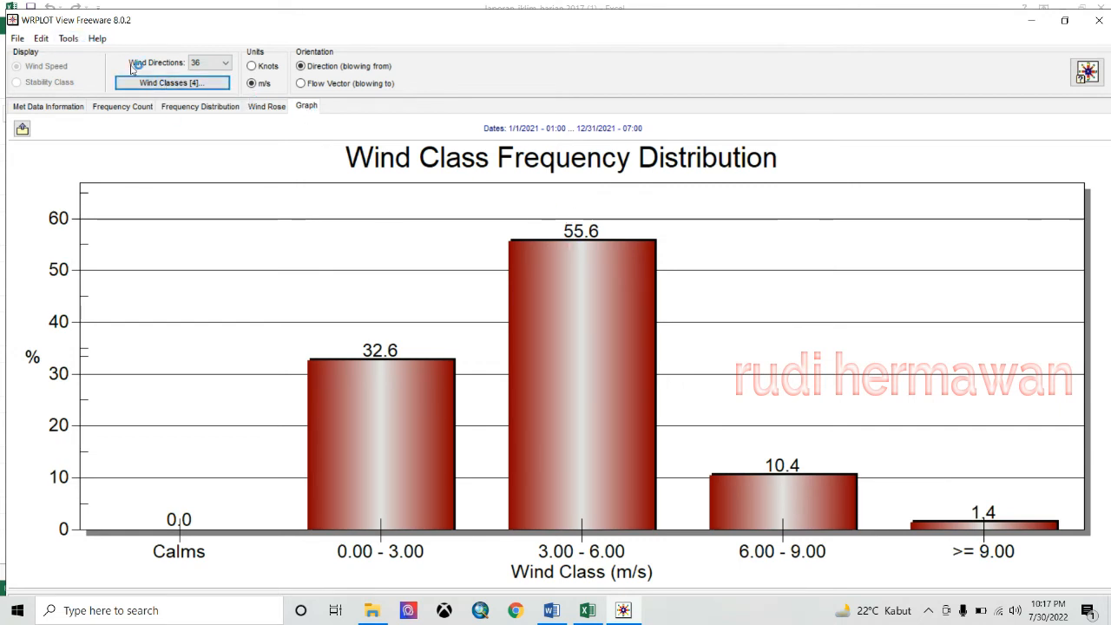
# - Export the wind class frequency chart as 1000-pixel bitmap 'manado 2021_ba'
pyautogui.click(48, 41)
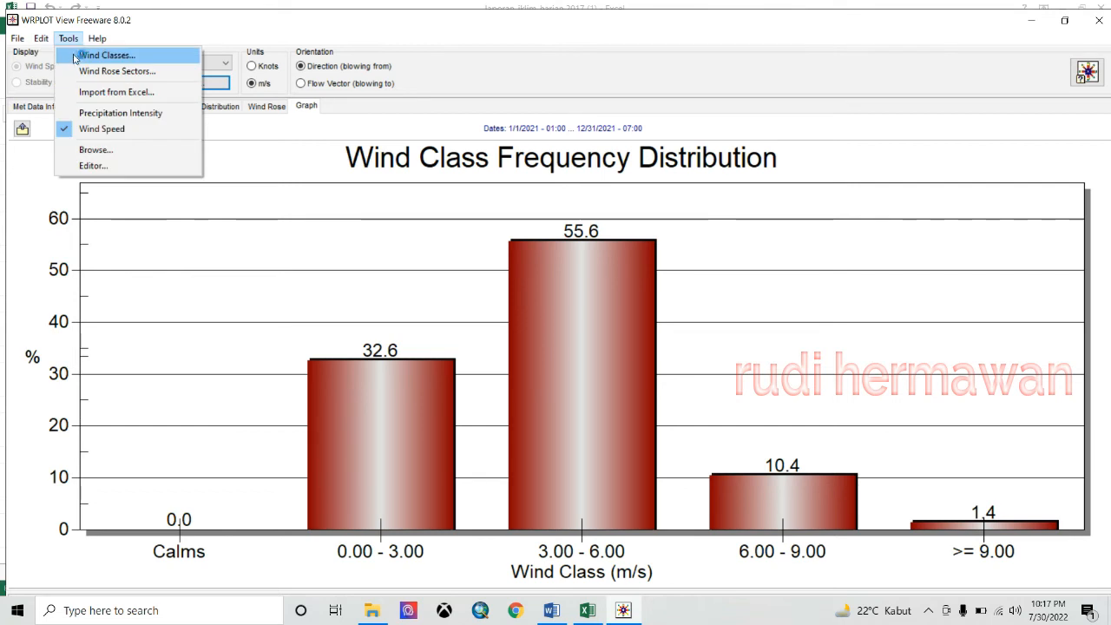
pyautogui.moveTo(141, 61)
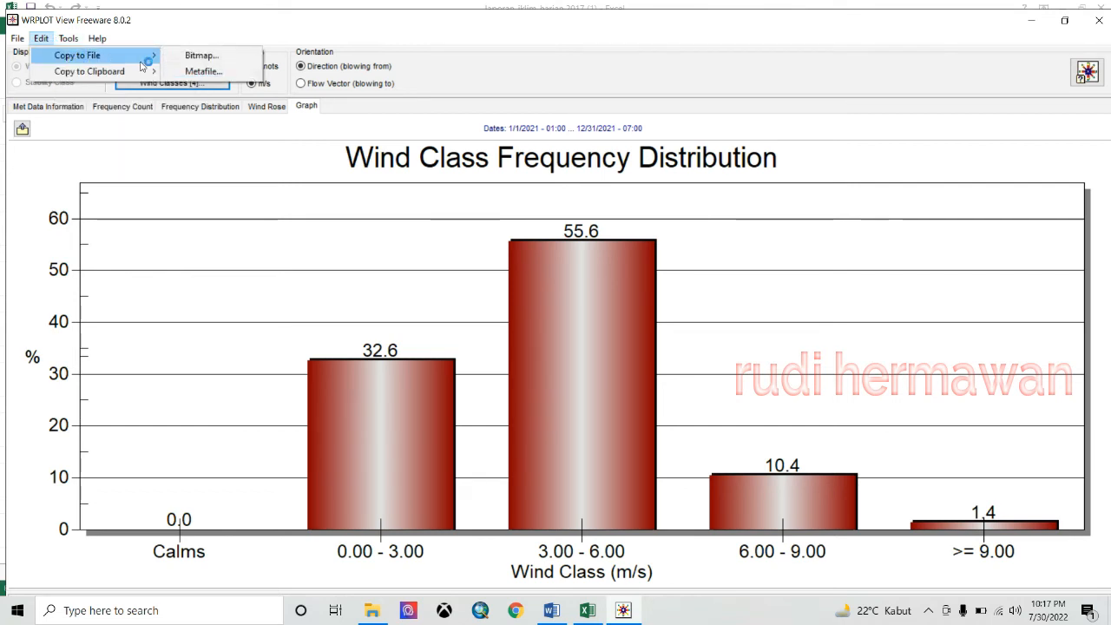
pyautogui.click(200, 54)
pyautogui.click(808, 340)
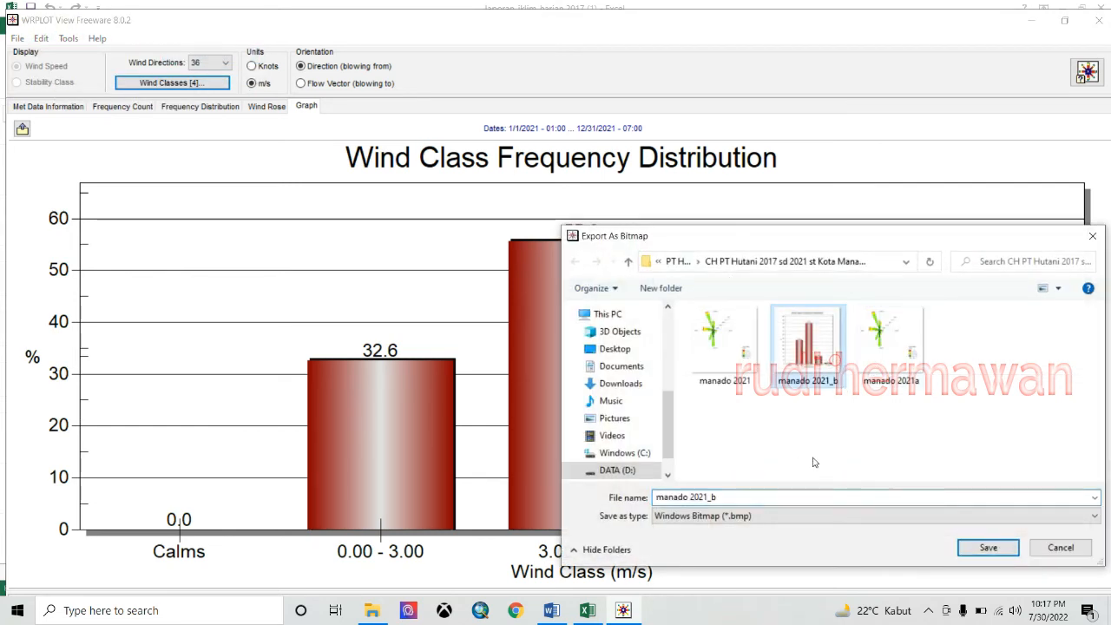
pyautogui.click(745, 497)
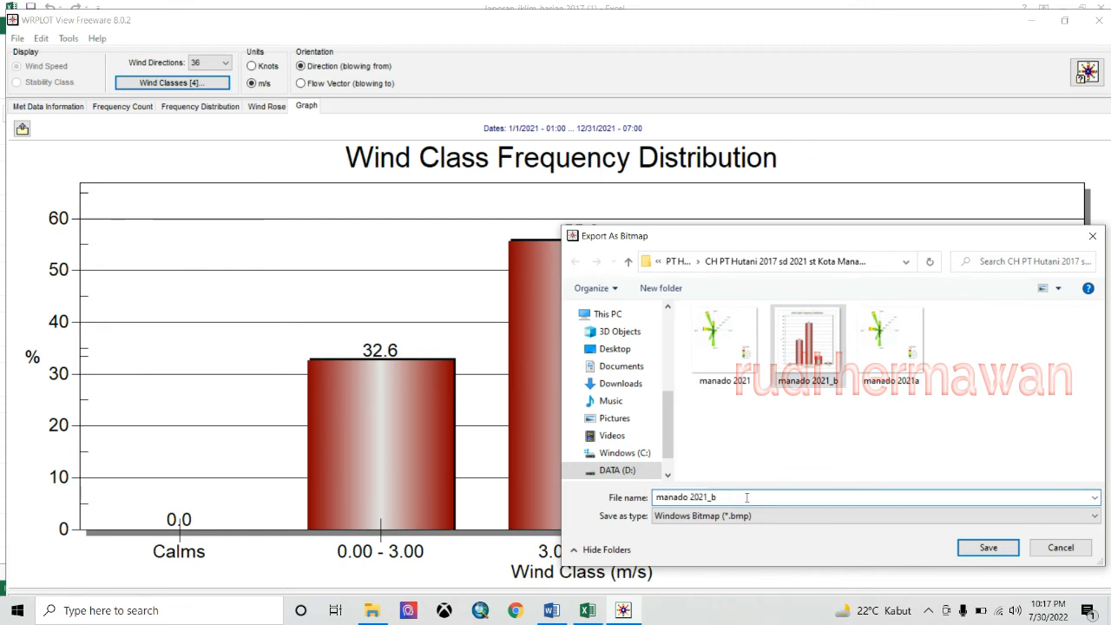
pyautogui.write('a')
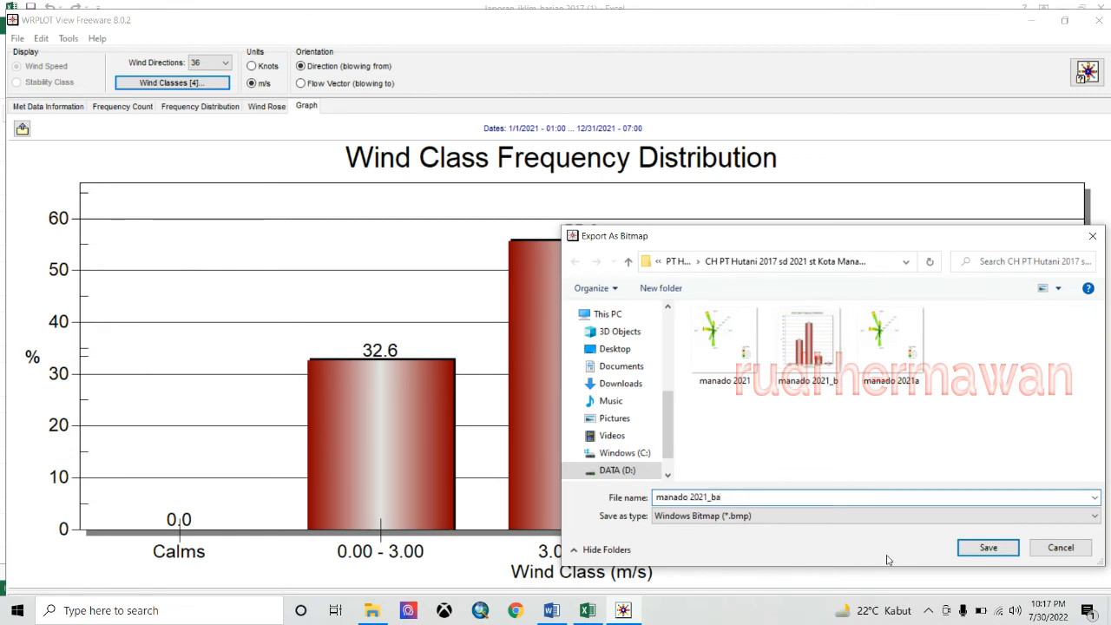
pyautogui.click(987, 548)
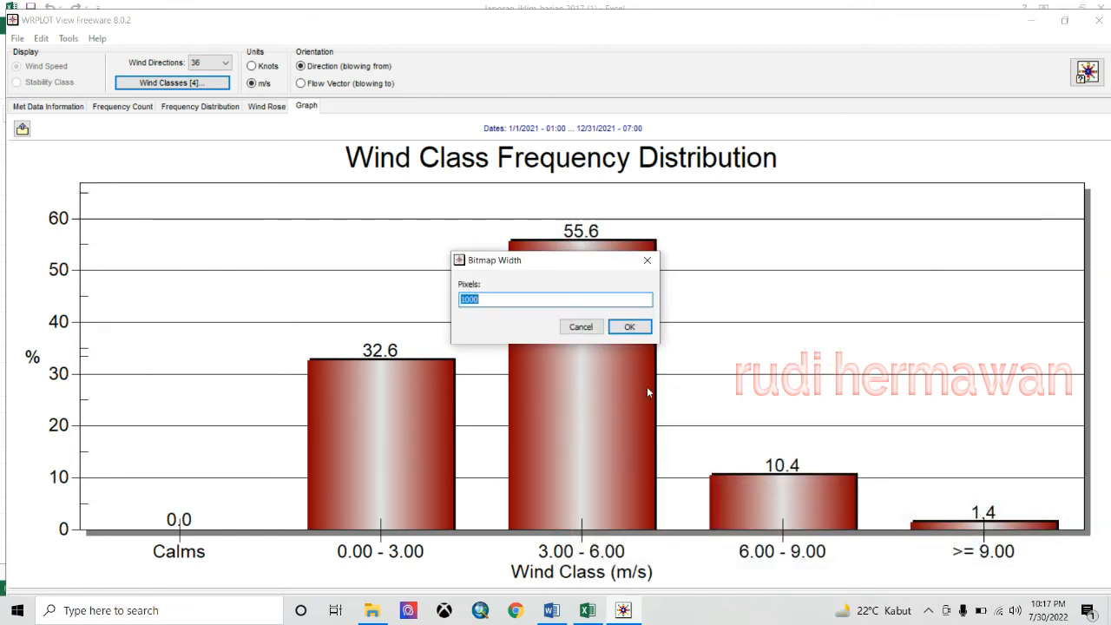
pyautogui.click(633, 325)
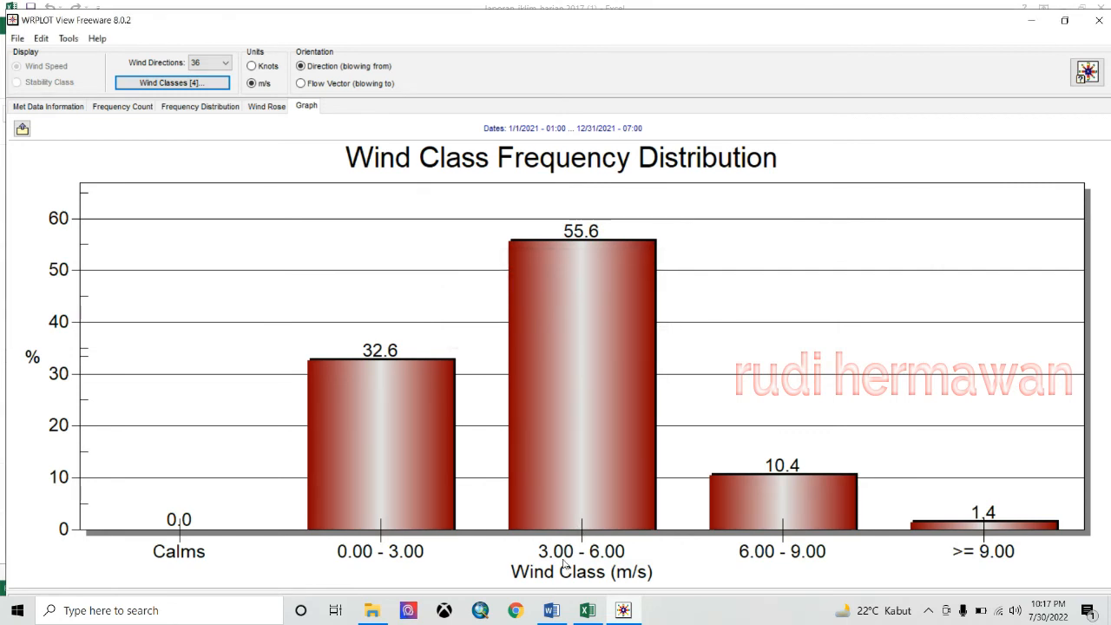
pyautogui.click(371, 611)
pyautogui.click(69, 509)
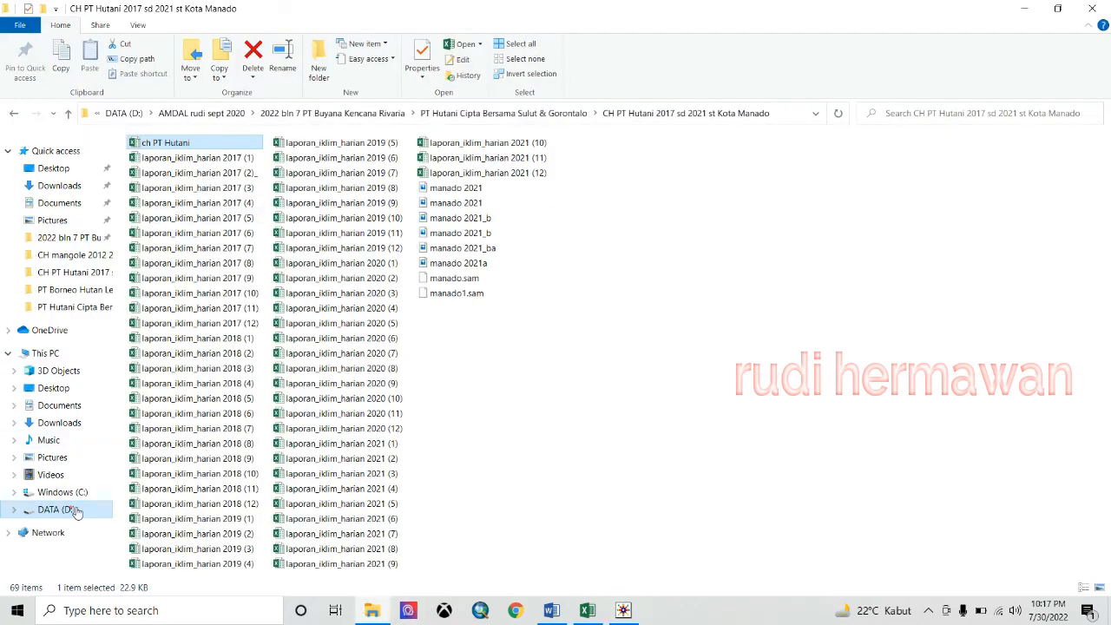
pyautogui.click(266, 162)
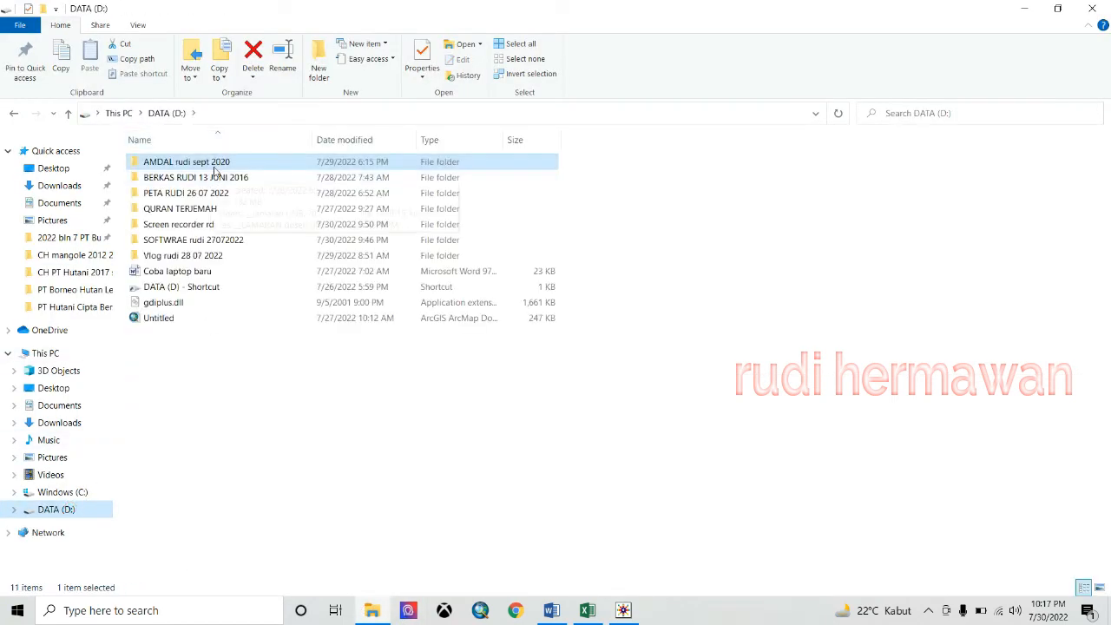
pyautogui.doubleClick(271, 170)
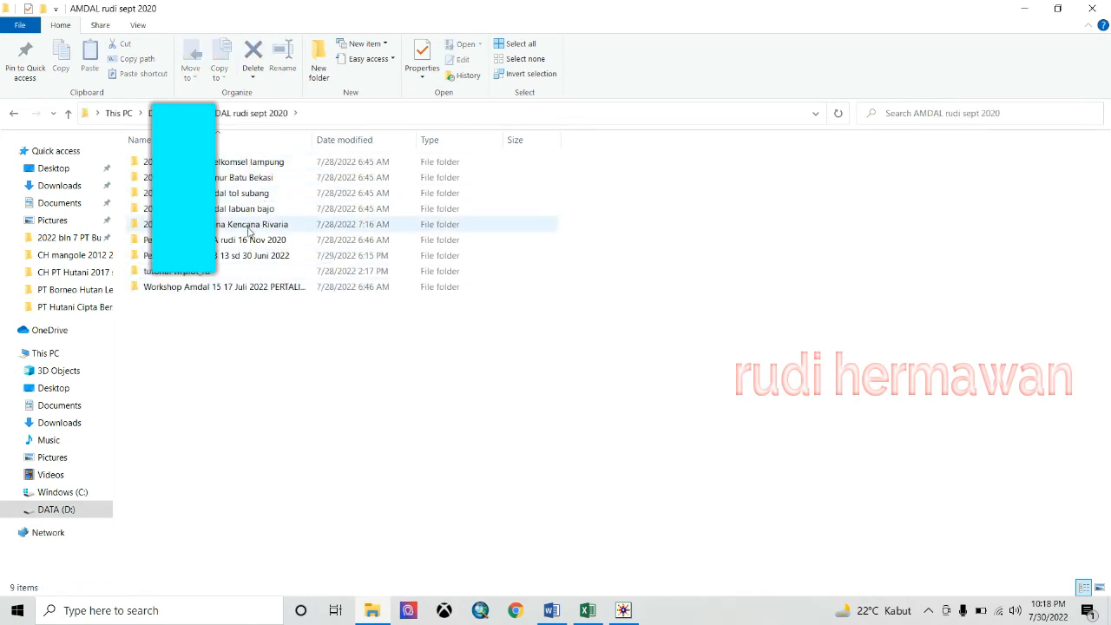
pyautogui.doubleClick(250, 224)
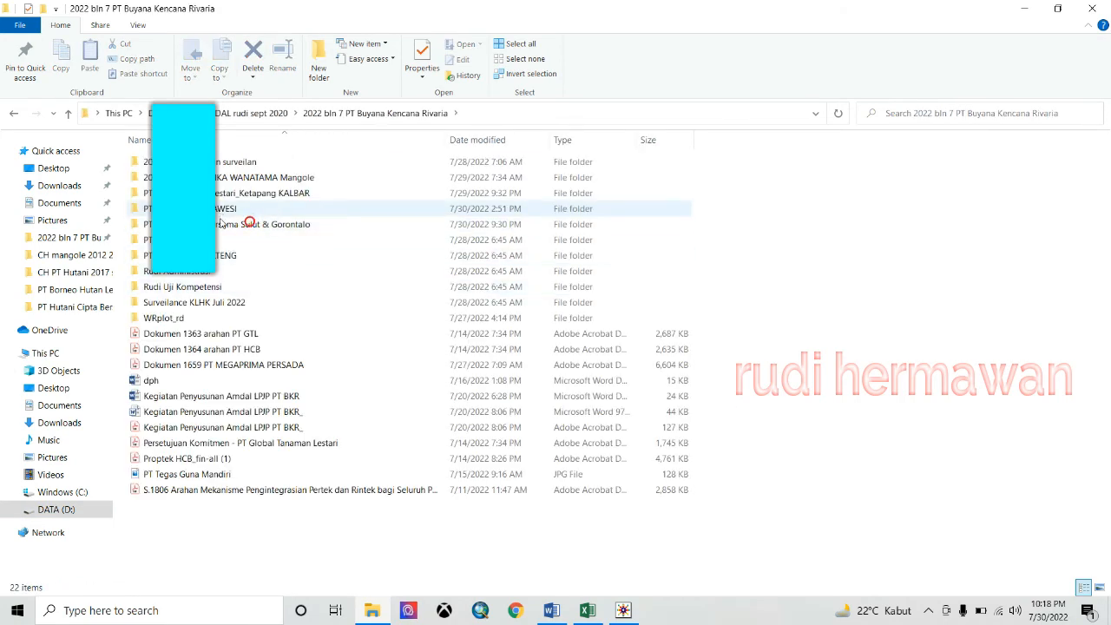
pyautogui.doubleClick(224, 224)
pyautogui.doubleClick(252, 161)
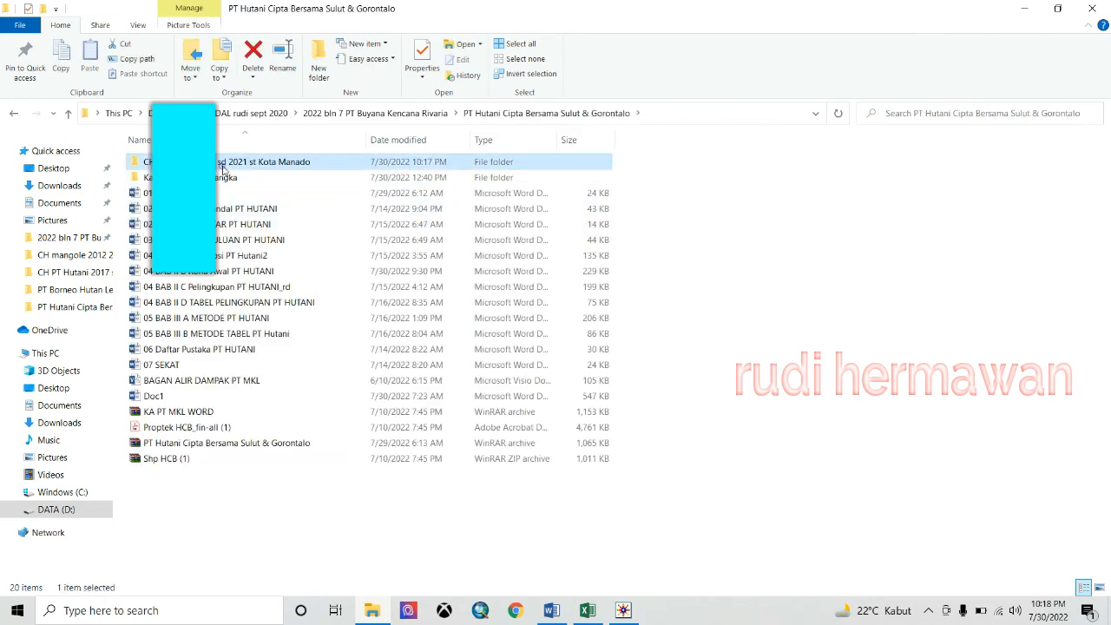
pyautogui.click(486, 295)
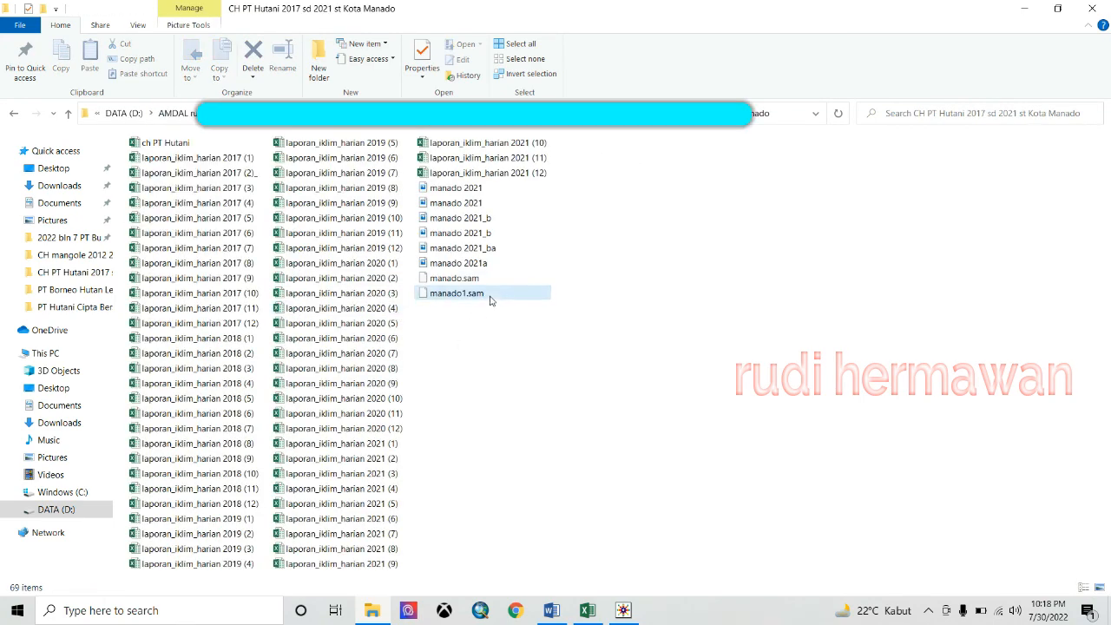
pyautogui.click(489, 248)
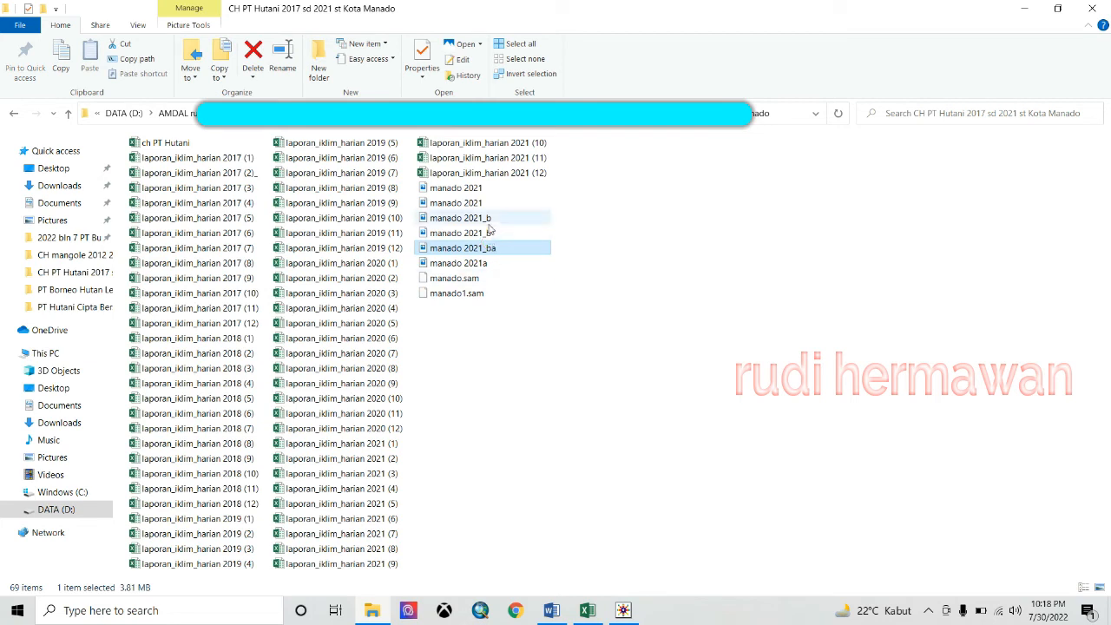
pyautogui.click(506, 222)
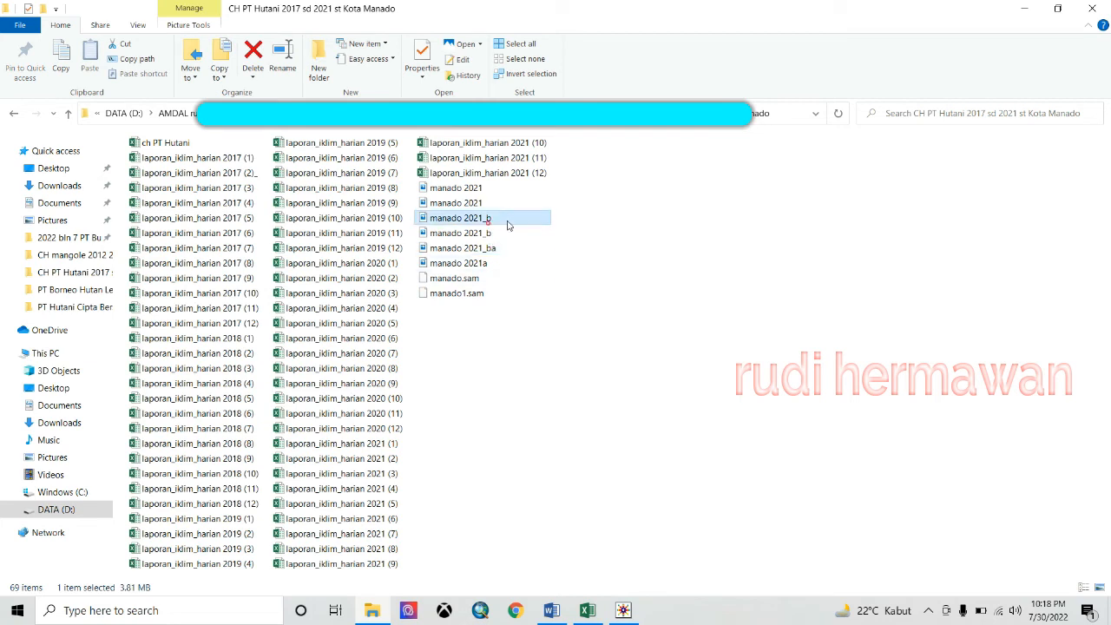
pyautogui.click(496, 269)
pyautogui.doubleClick(500, 270)
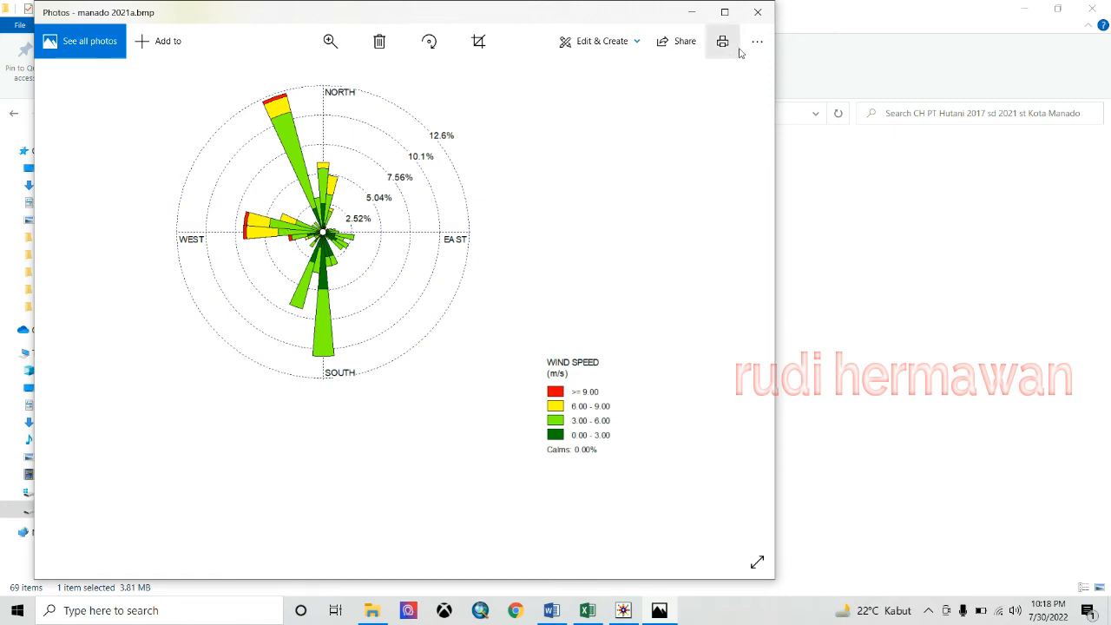
pyautogui.click(758, 12)
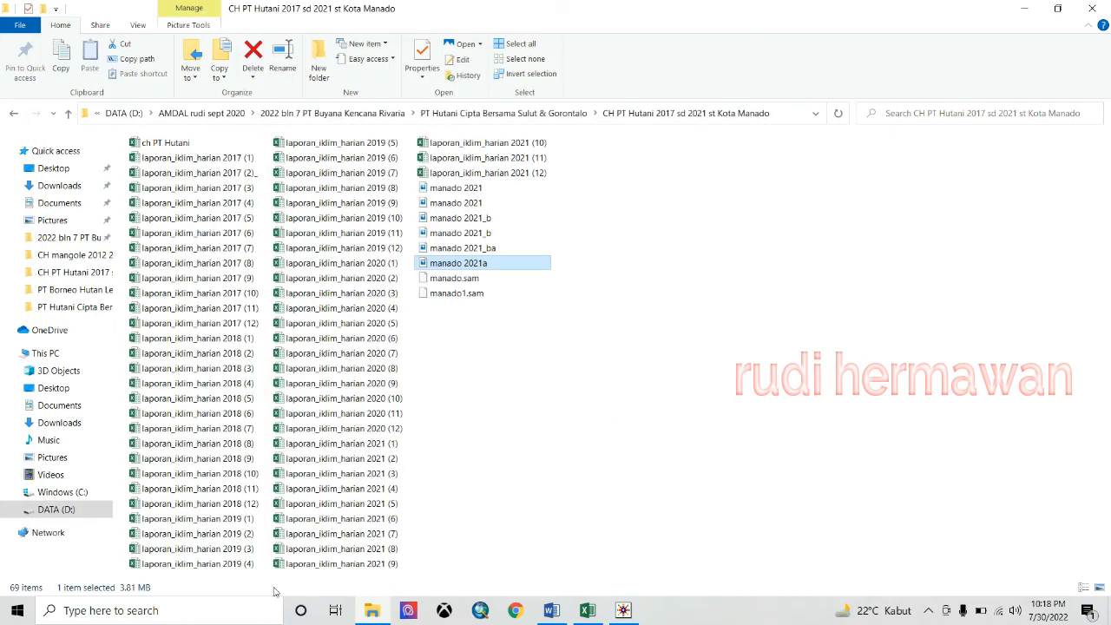
# - Launch Paint and enlarge the canvas to 1494 × 1300 px at 50% zoom
pyautogui.click(211, 609)
pyautogui.write('pa')
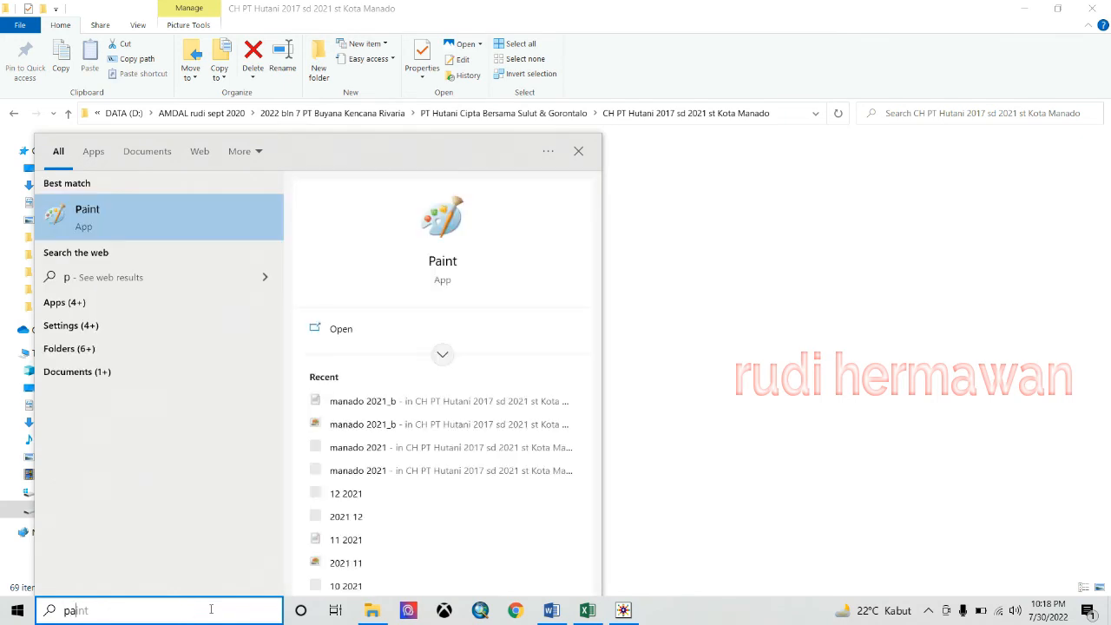
pyautogui.write('int')
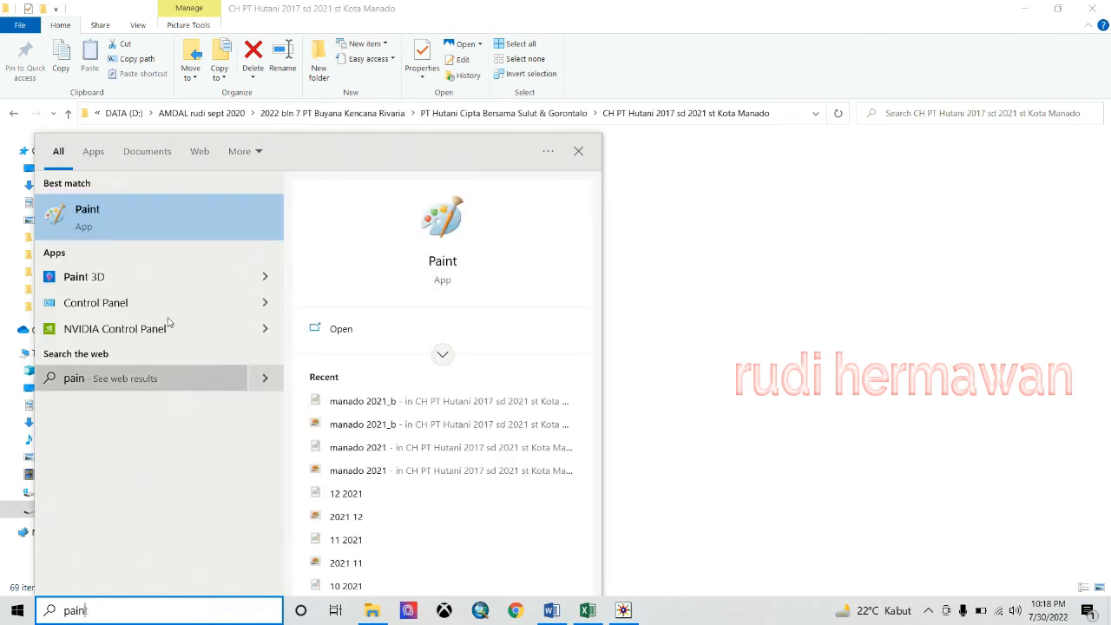
pyautogui.click(176, 232)
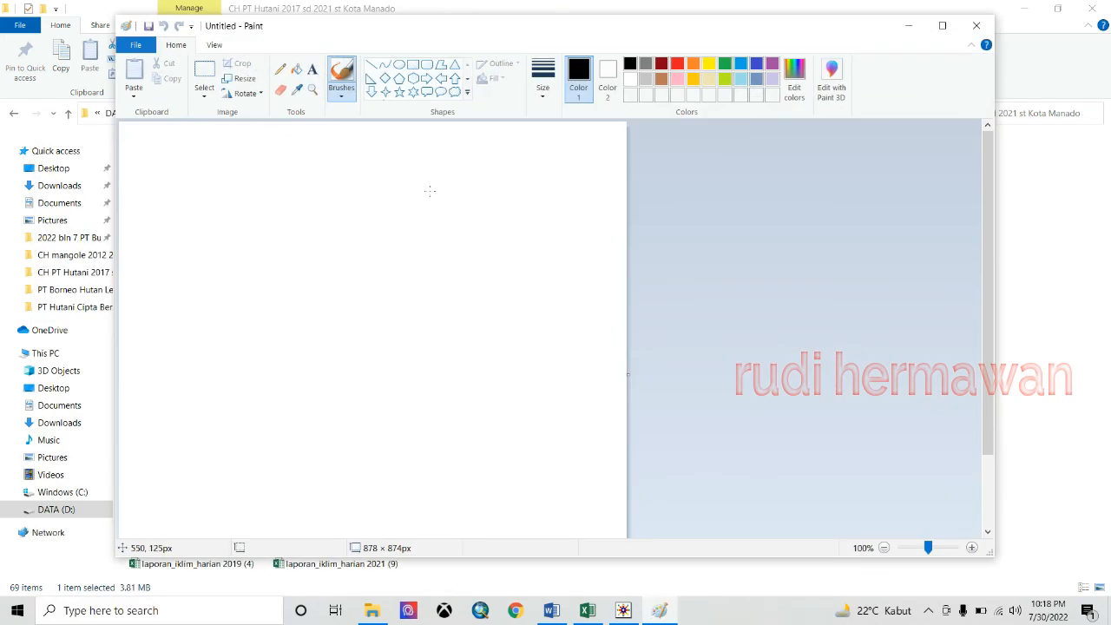
pyautogui.click(884, 547)
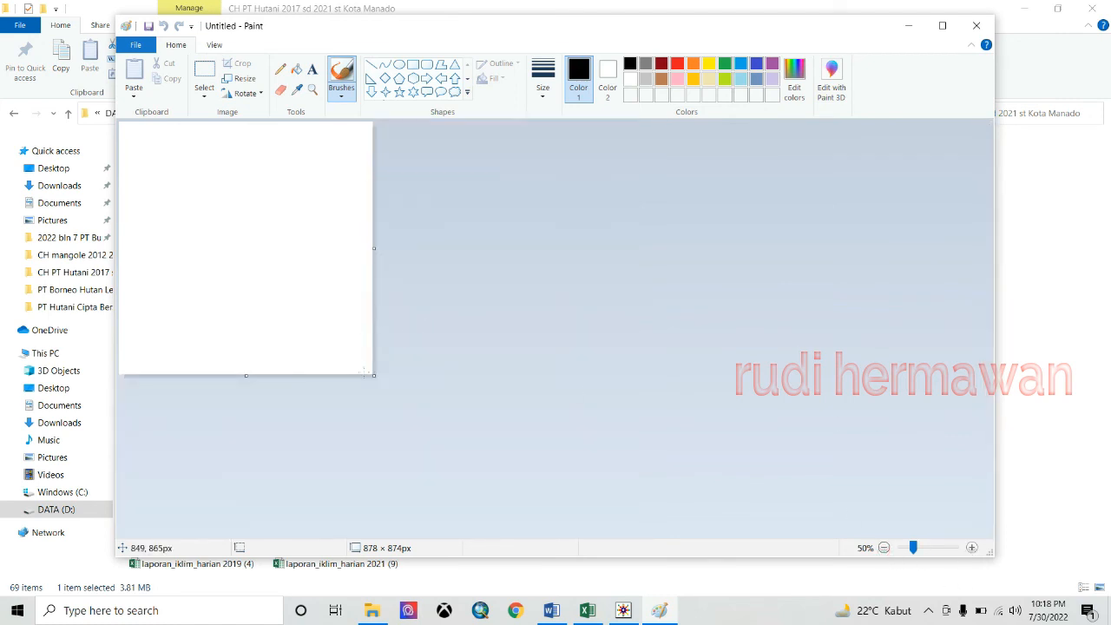
pyautogui.moveTo(374, 375); pyautogui.dragTo(552, 500)
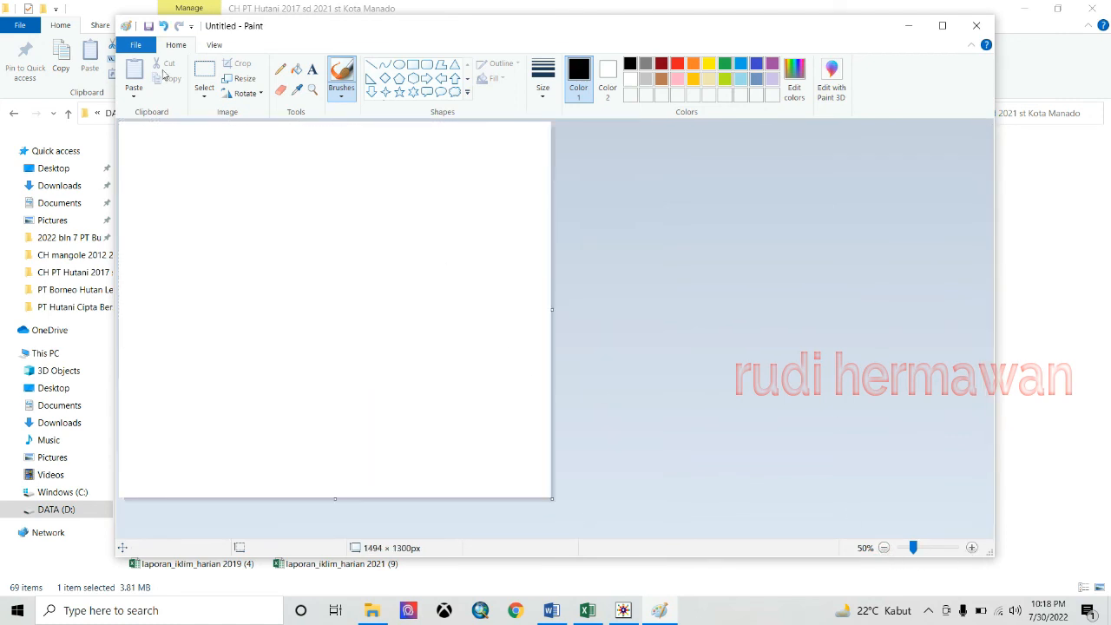
# - Paste the manado 2021a wind rose image at the top-left of the canvas
pyautogui.click(134, 91)
pyautogui.click(161, 128)
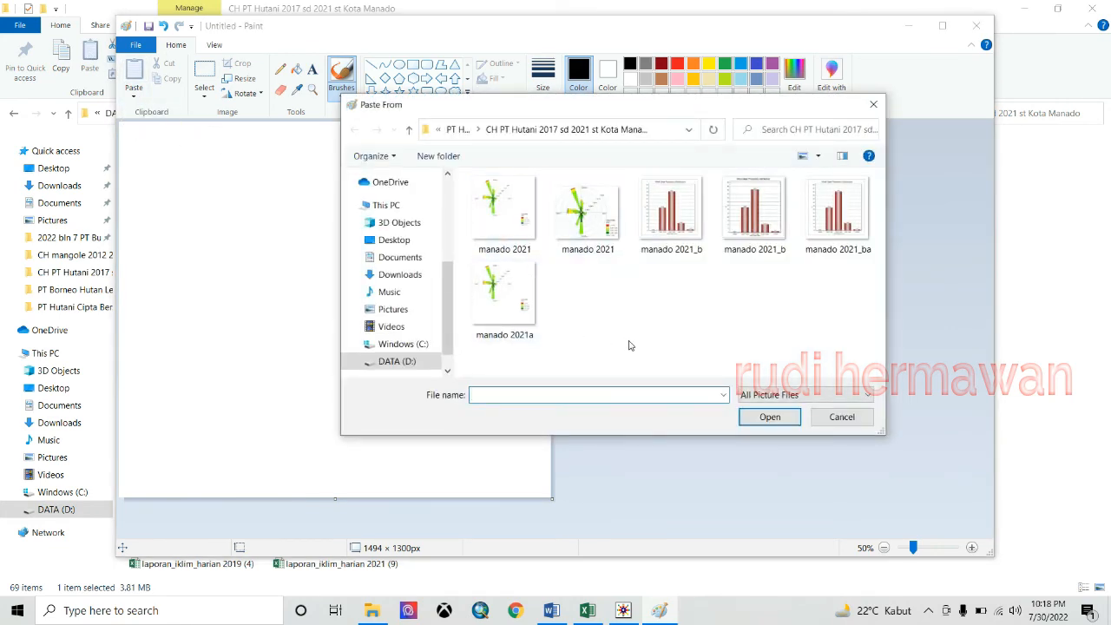
pyautogui.click(512, 311)
pyautogui.click(766, 418)
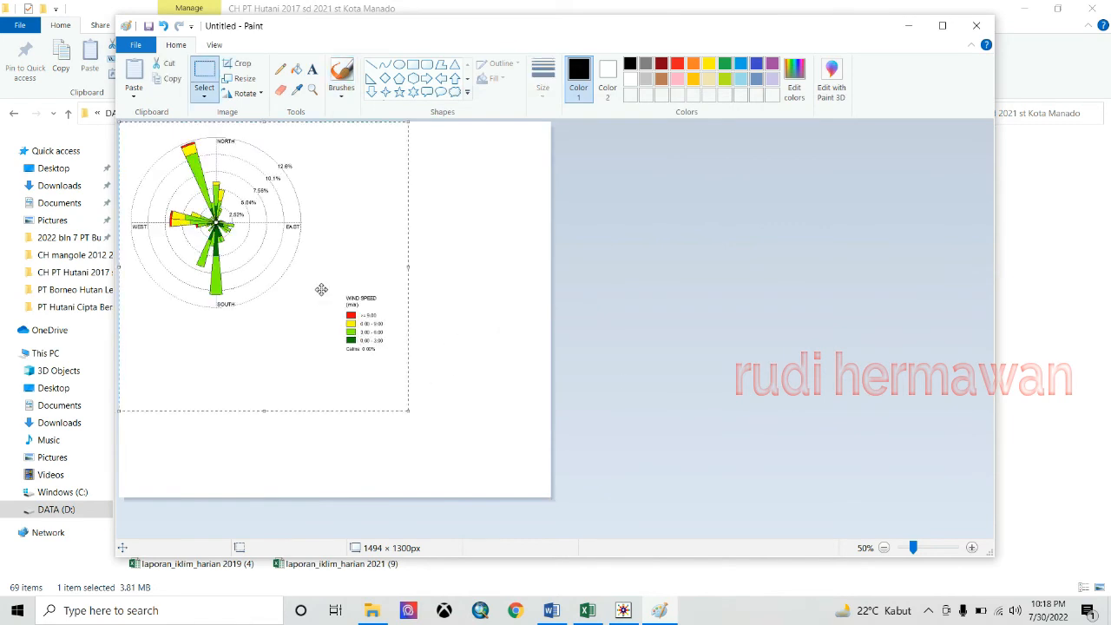
pyautogui.moveTo(322, 287); pyautogui.dragTo(310, 276)
pyautogui.click(482, 230)
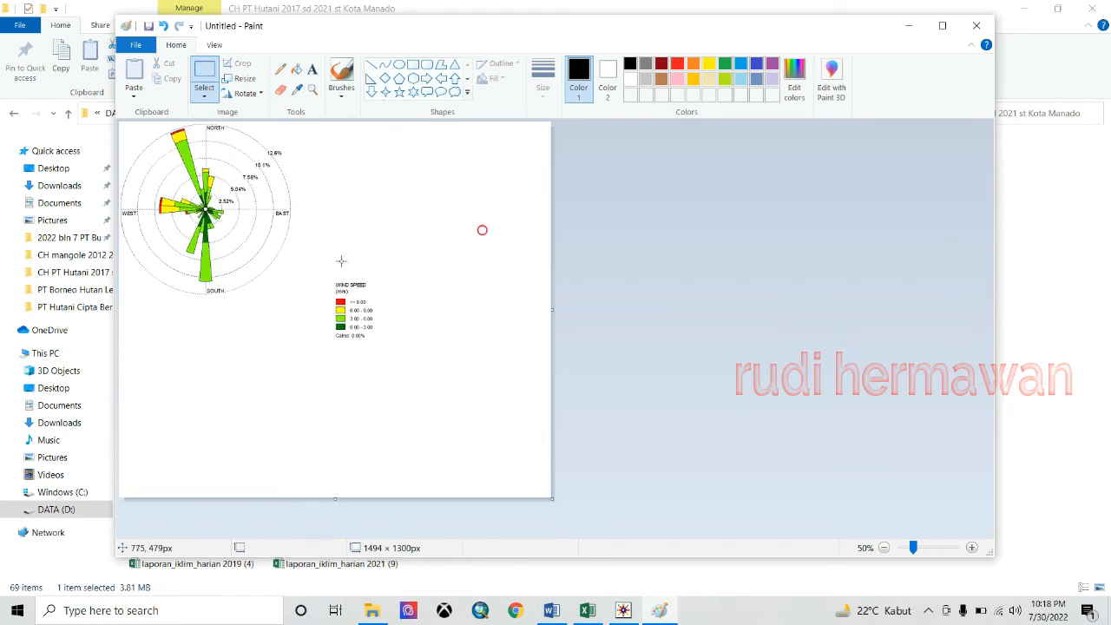
# - Move the wind-speed legend beside the rose and trim the canvas to 726 × 608 px
pyautogui.moveTo(334, 280)
pyautogui.mouseDown()
pyautogui.moveTo(380, 342)
pyautogui.moveTo(333, 317)
pyautogui.moveTo(329, 291)
pyautogui.mouseUp()
pyautogui.click(394, 273)
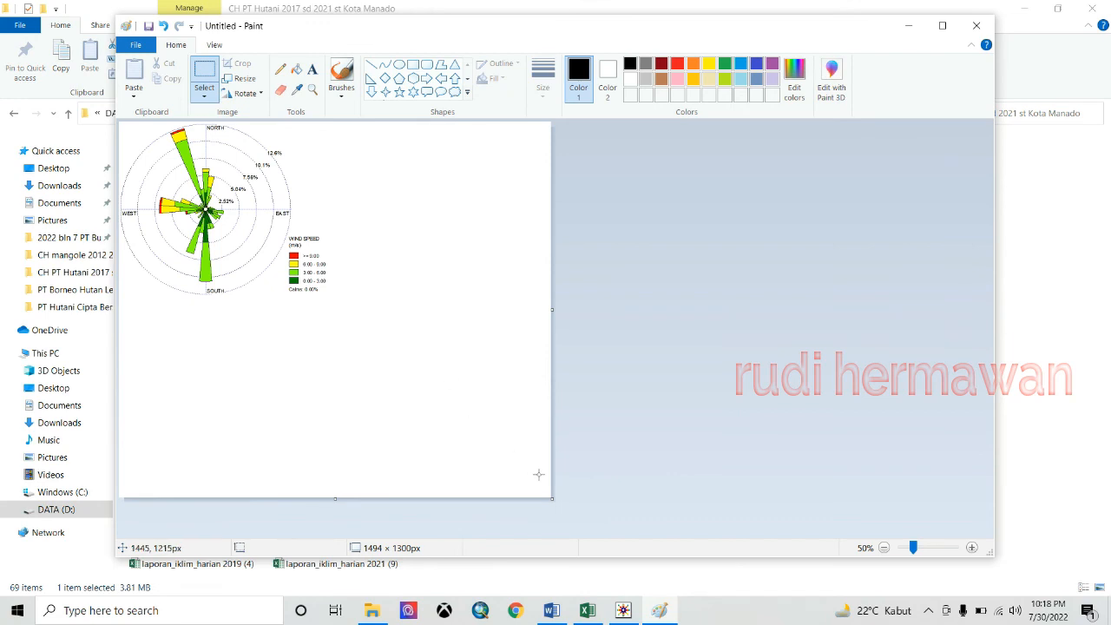
pyautogui.moveTo(551, 498); pyautogui.dragTo(332, 300)
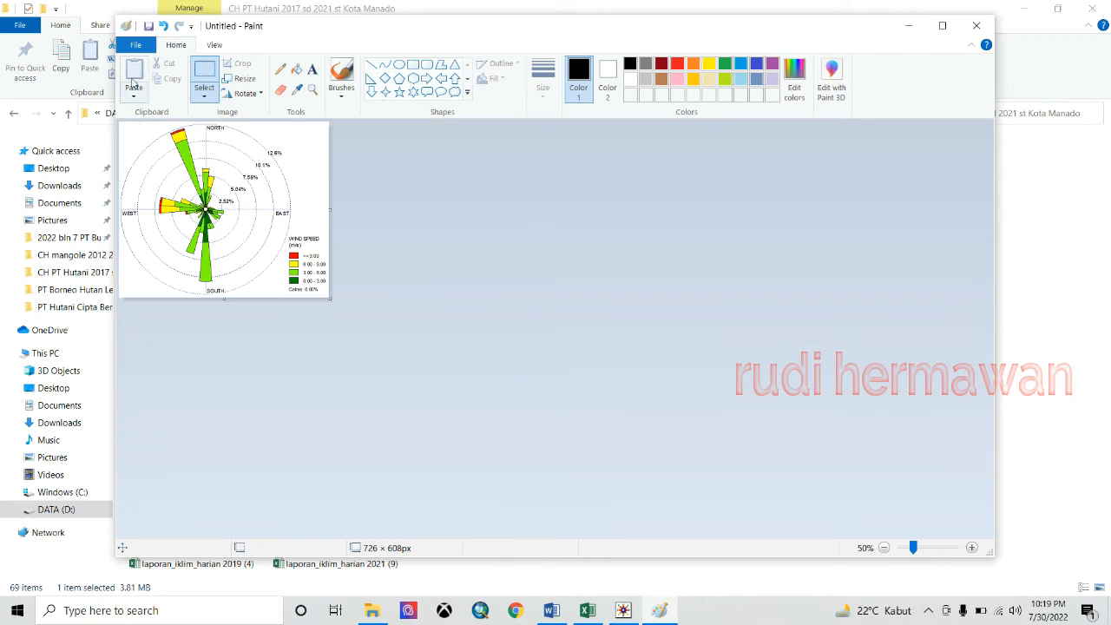
# - Save the trimmed wind rose as JPEG picture 'manado 2021a'
pyautogui.click(142, 47)
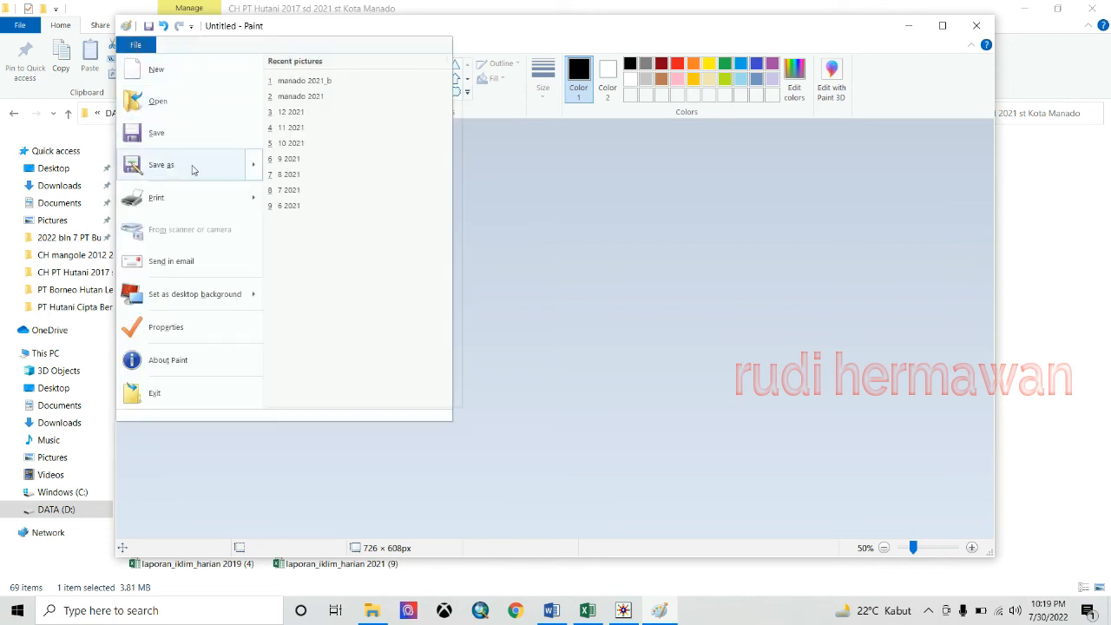
pyautogui.moveTo(179, 164)
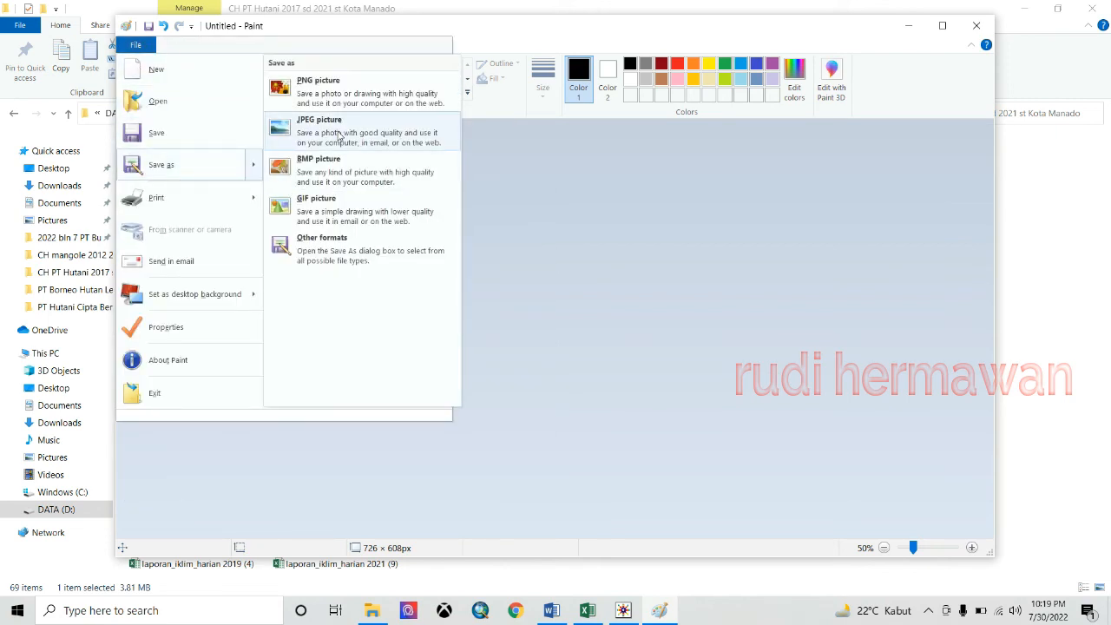
pyautogui.click(339, 136)
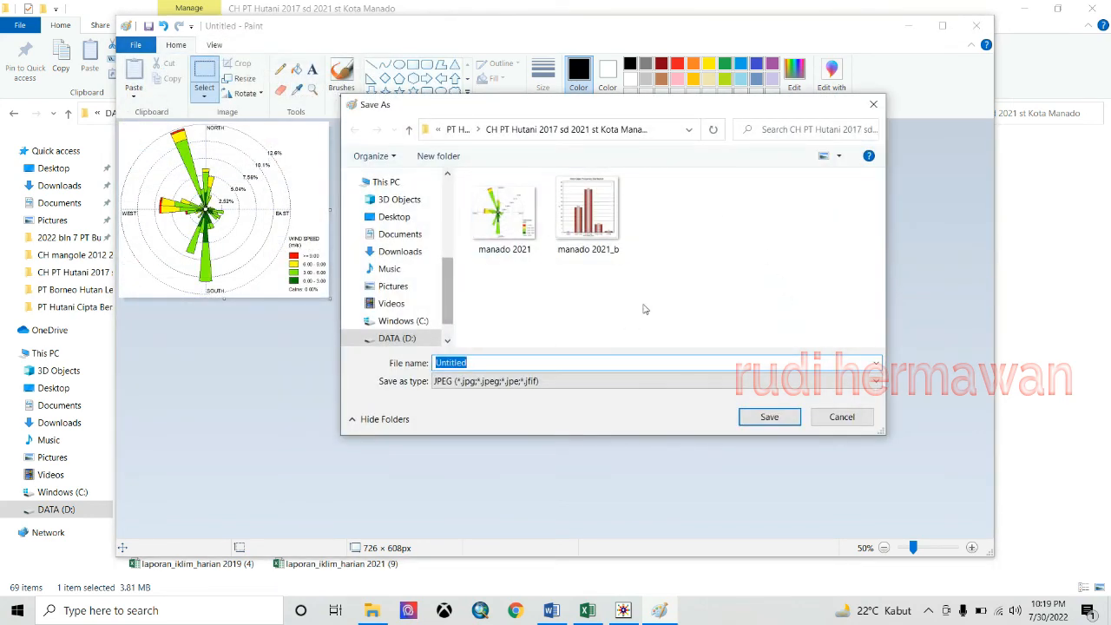
pyautogui.click(504, 230)
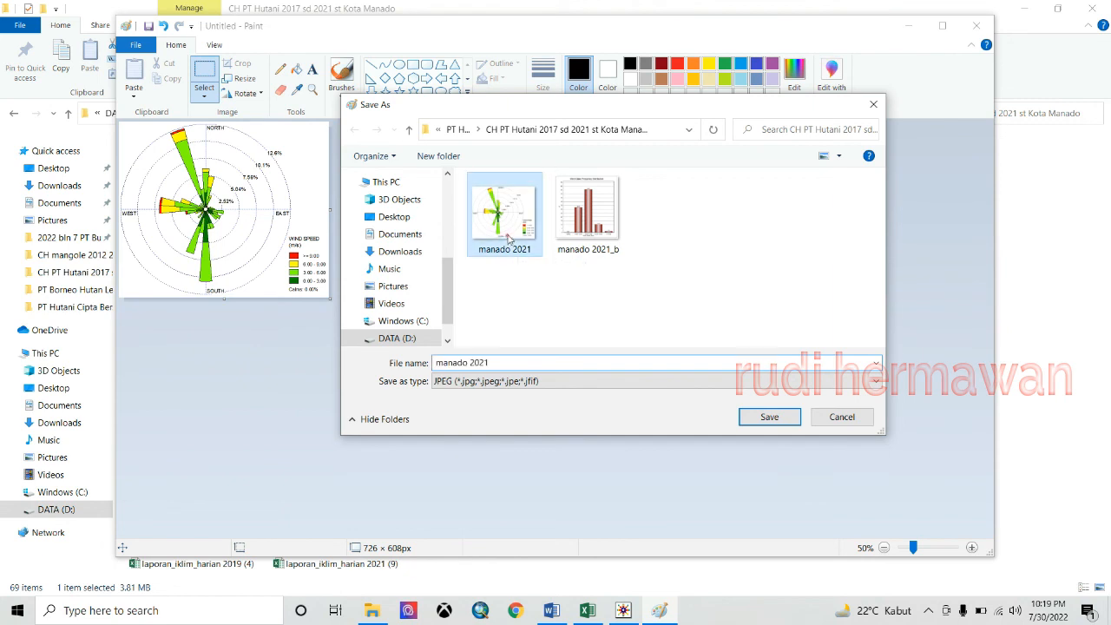
pyautogui.click(500, 361)
pyautogui.click(503, 361)
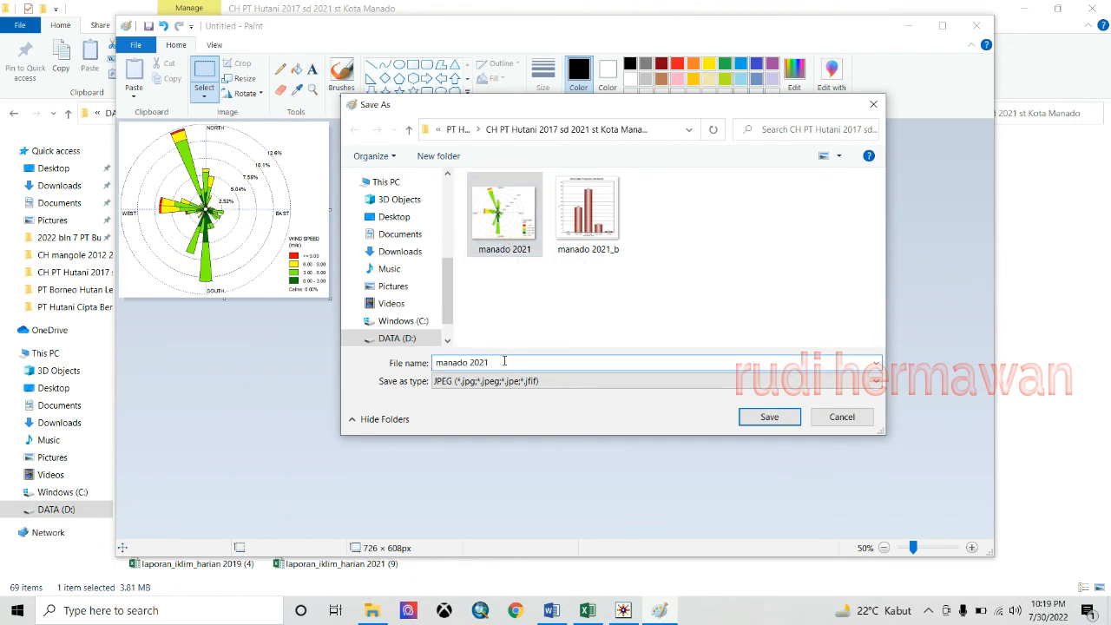
pyautogui.write('a')
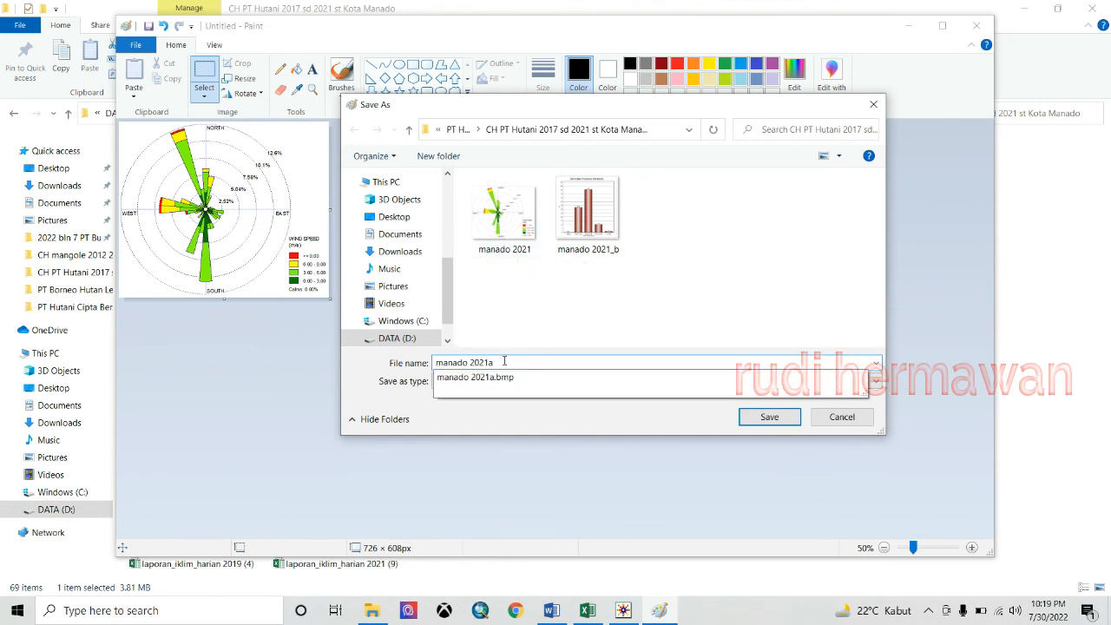
pyautogui.press('Return')
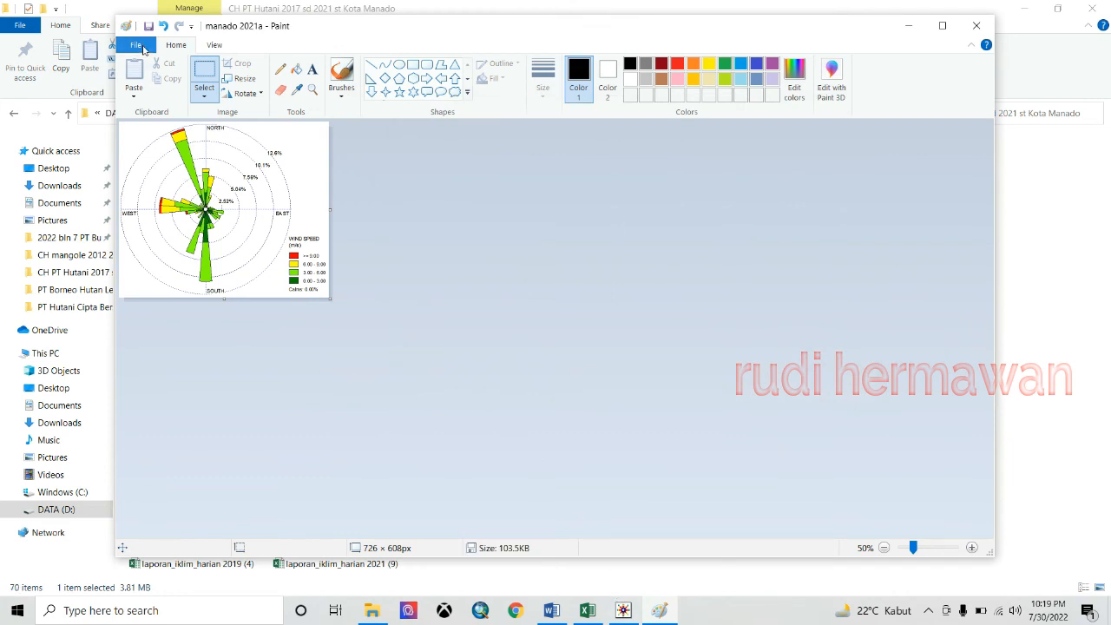
# - Save a second JPEG copy as 'manado 2021aa' without replacing manado 2021a, then close Paint
pyautogui.click(144, 50)
pyautogui.moveTo(165, 164)
pyautogui.click(316, 127)
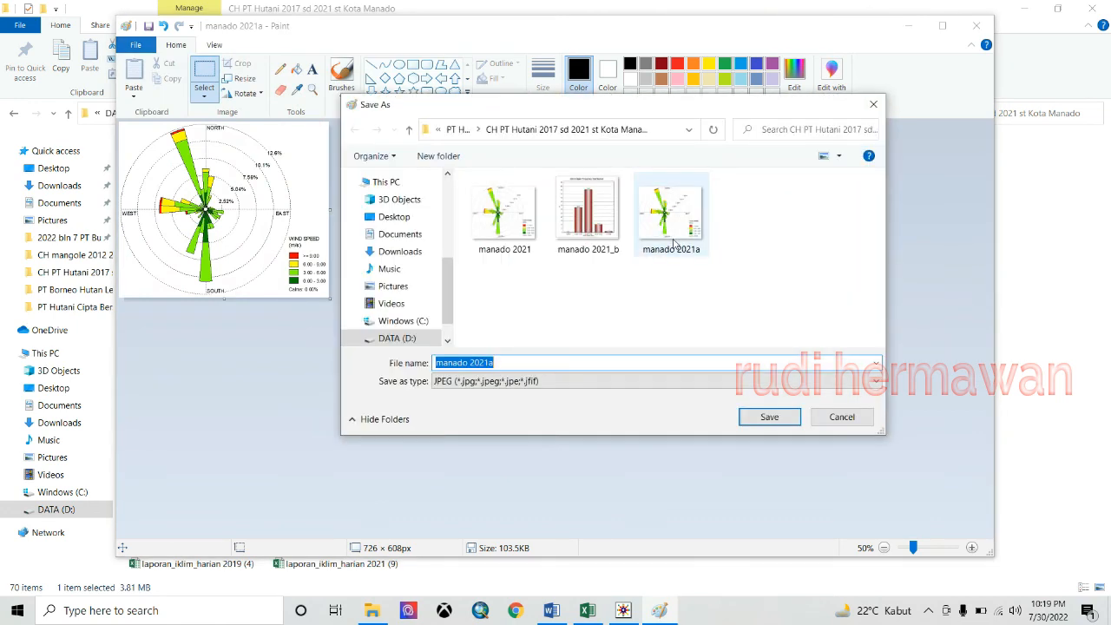
pyautogui.click(514, 363)
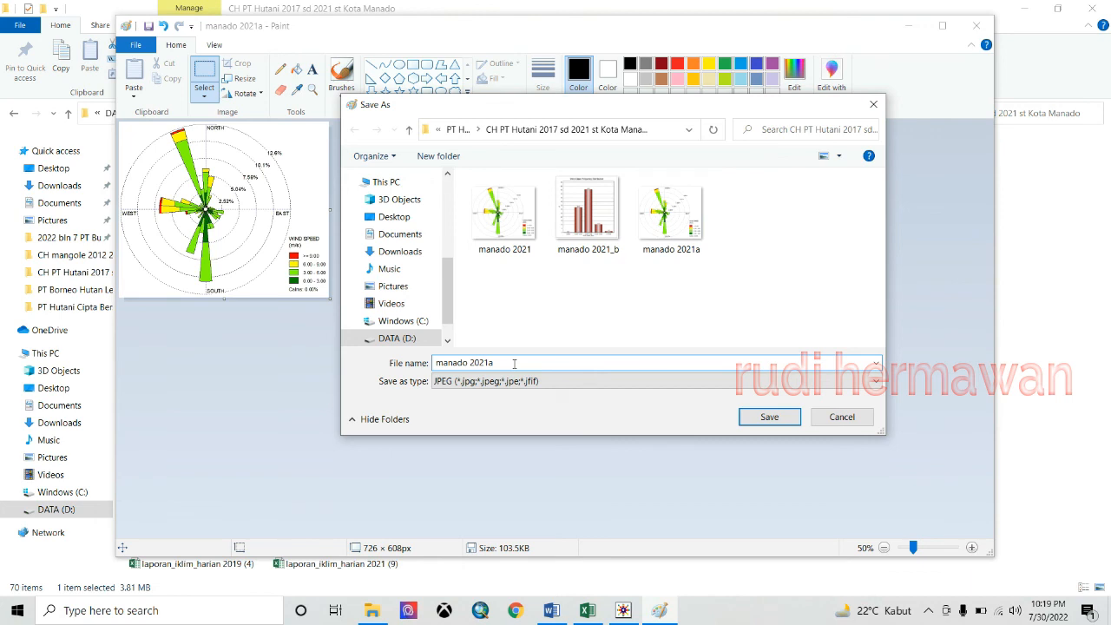
pyautogui.press('Return')
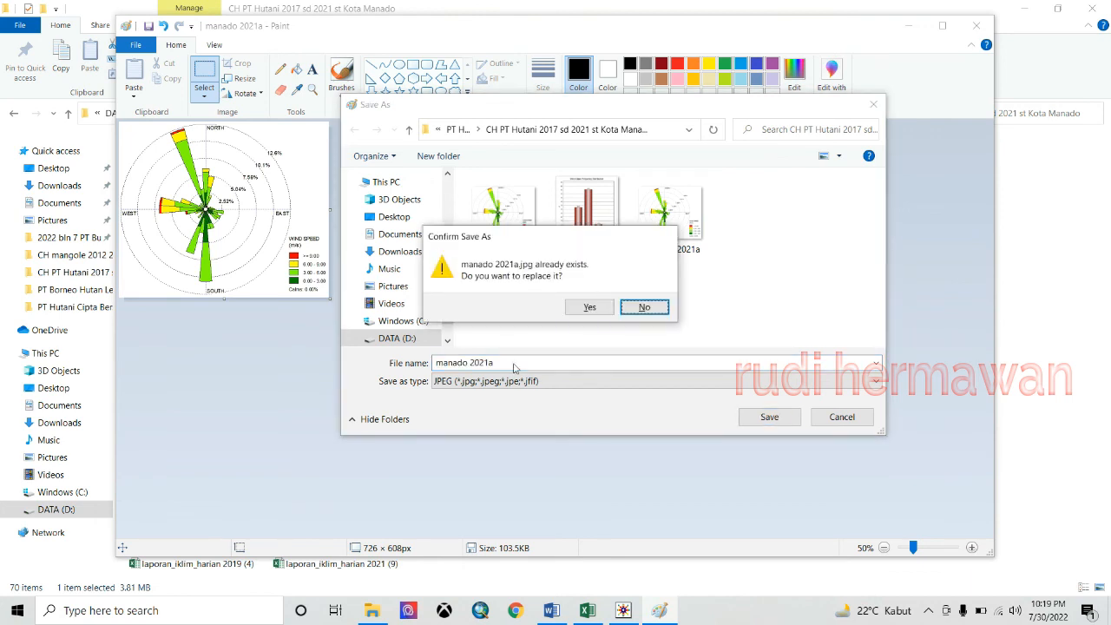
pyautogui.click(643, 308)
pyautogui.click(522, 362)
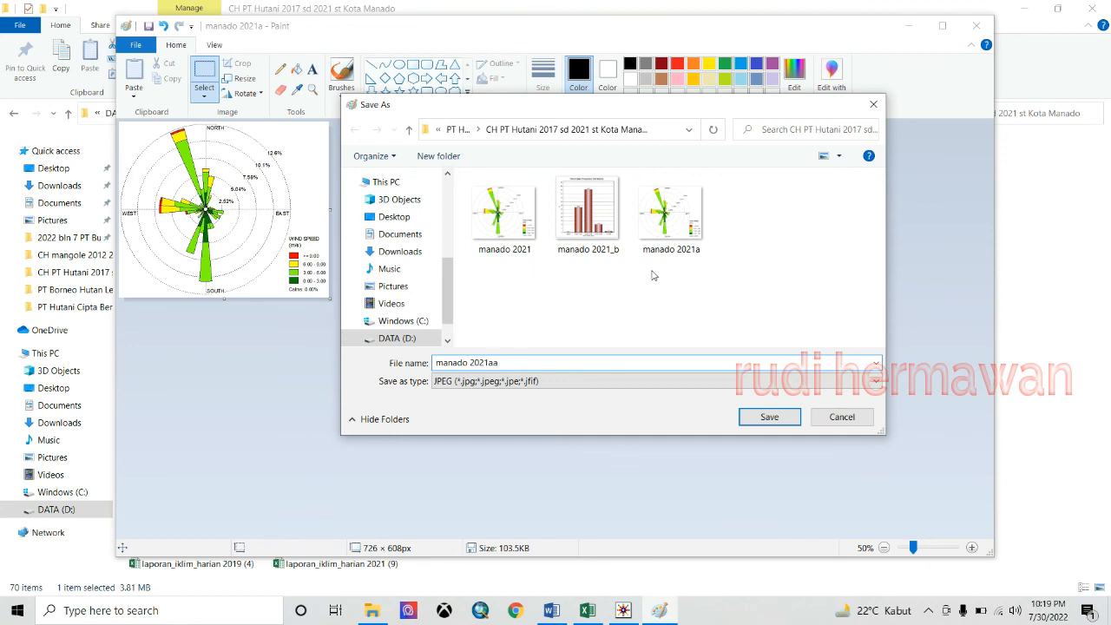
pyautogui.write('a')
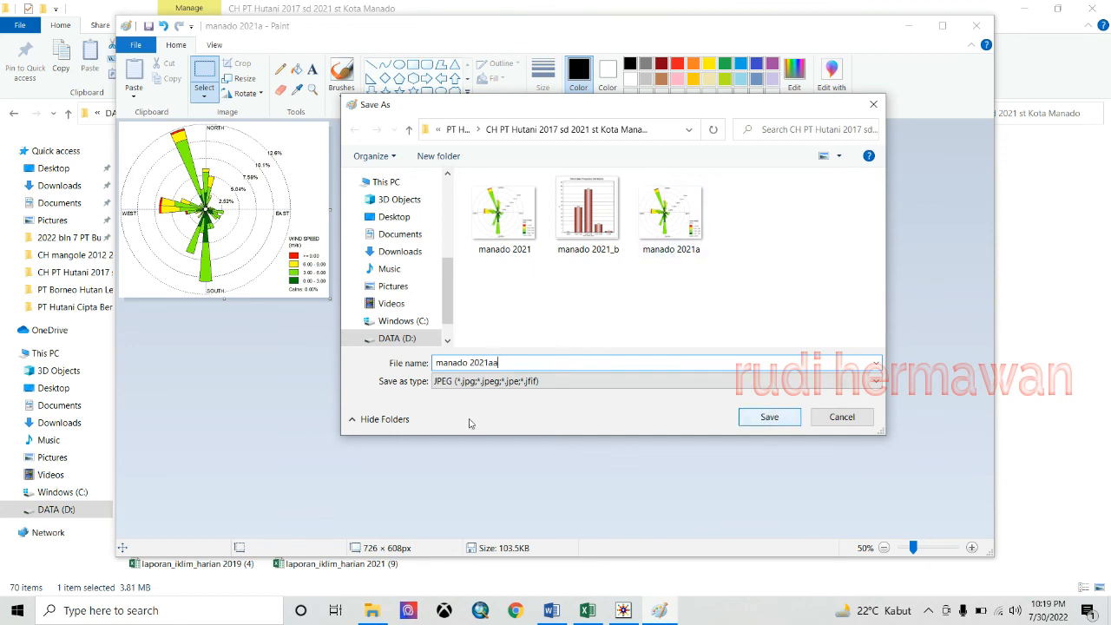
pyautogui.click(769, 421)
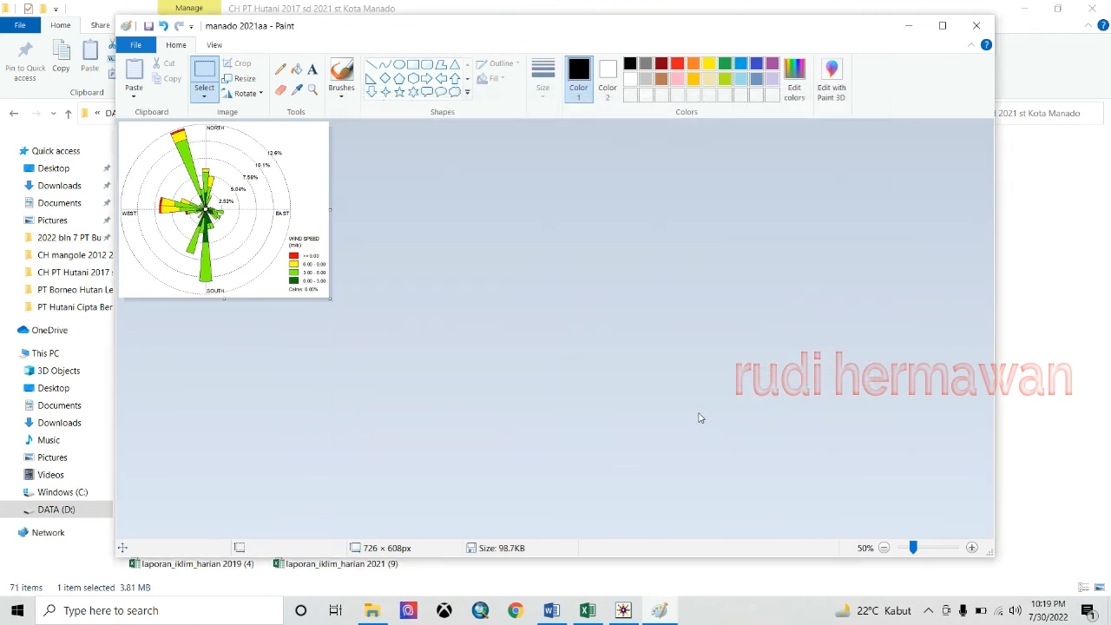
pyautogui.click(977, 26)
# - Refresh the folder and compare manado 2021aa.jpg with manado 2021a.jpg and .bmp in Photos
pyautogui.rightClick(675, 226)
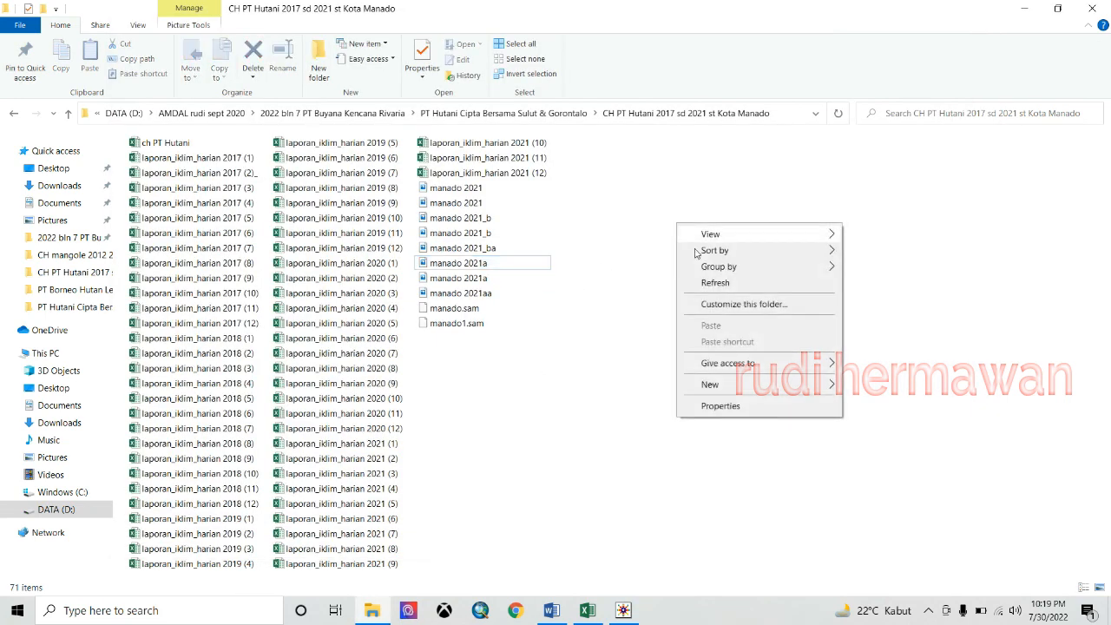
pyautogui.click(705, 281)
pyautogui.doubleClick(490, 292)
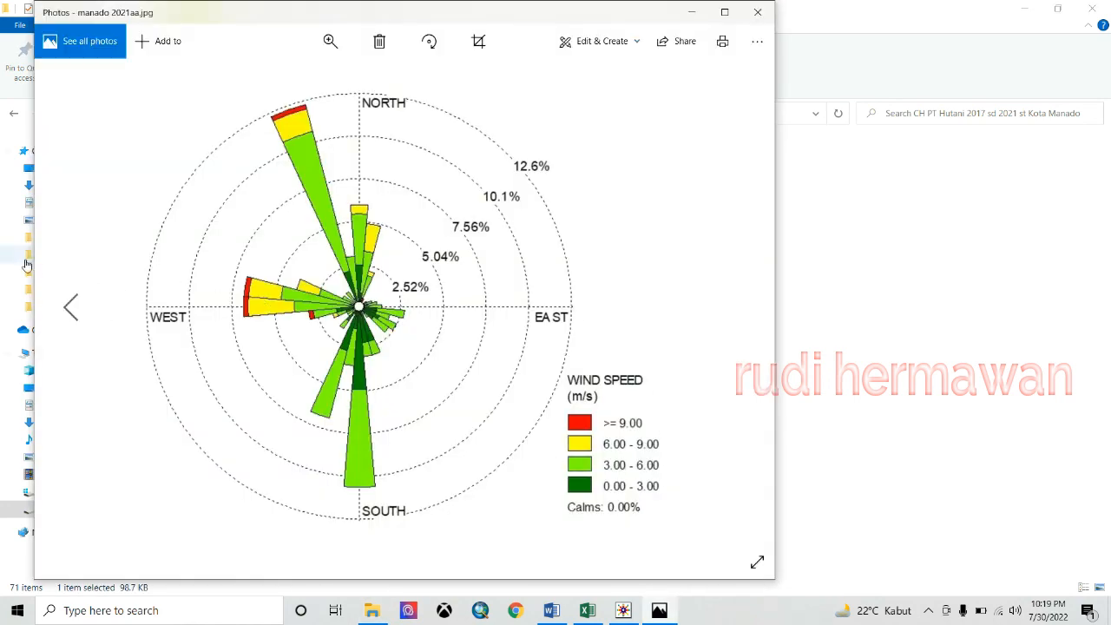
pyautogui.click(71, 308)
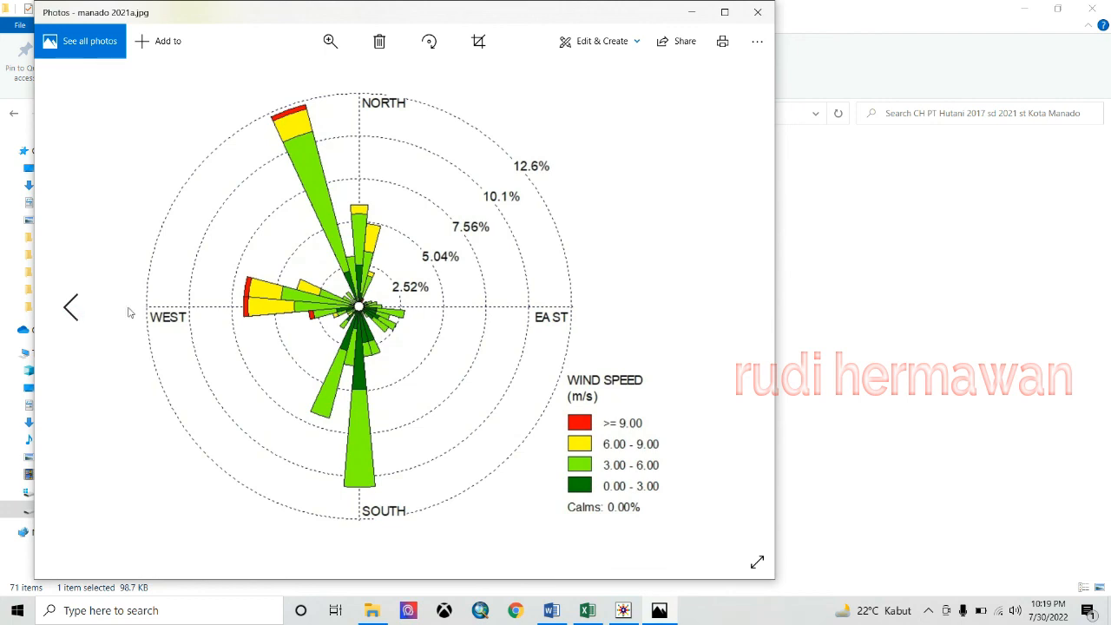
pyautogui.click(71, 307)
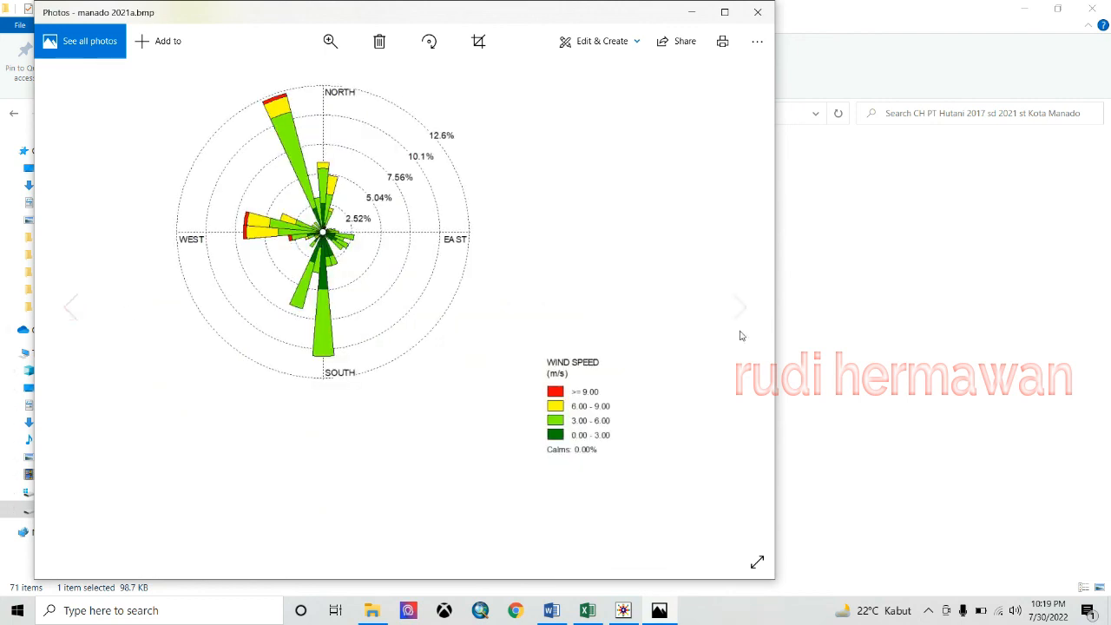
pyautogui.click(758, 12)
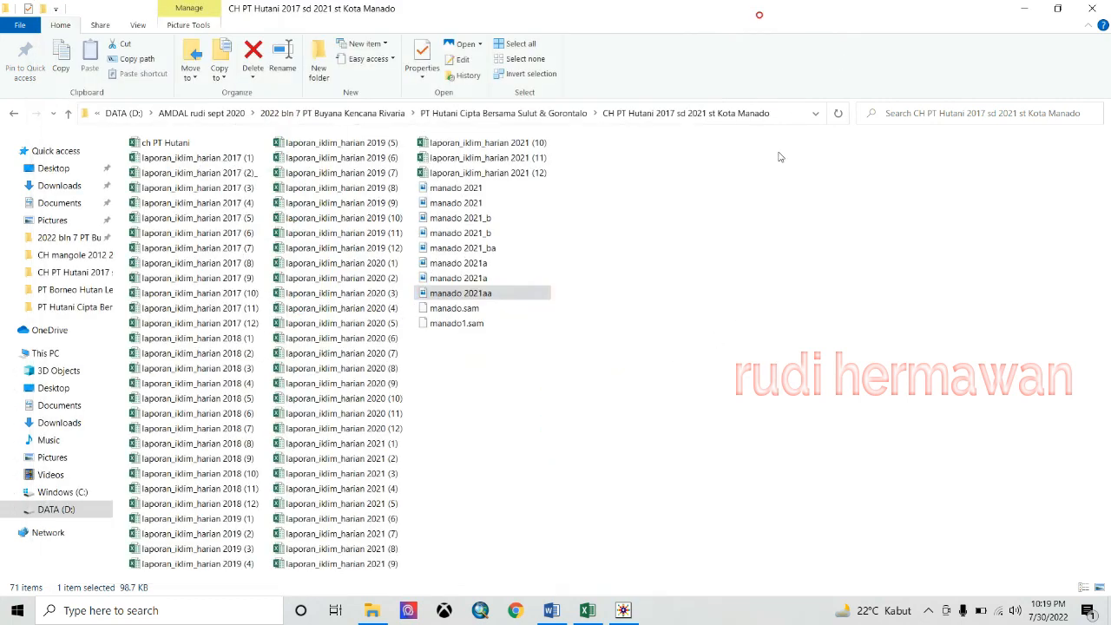